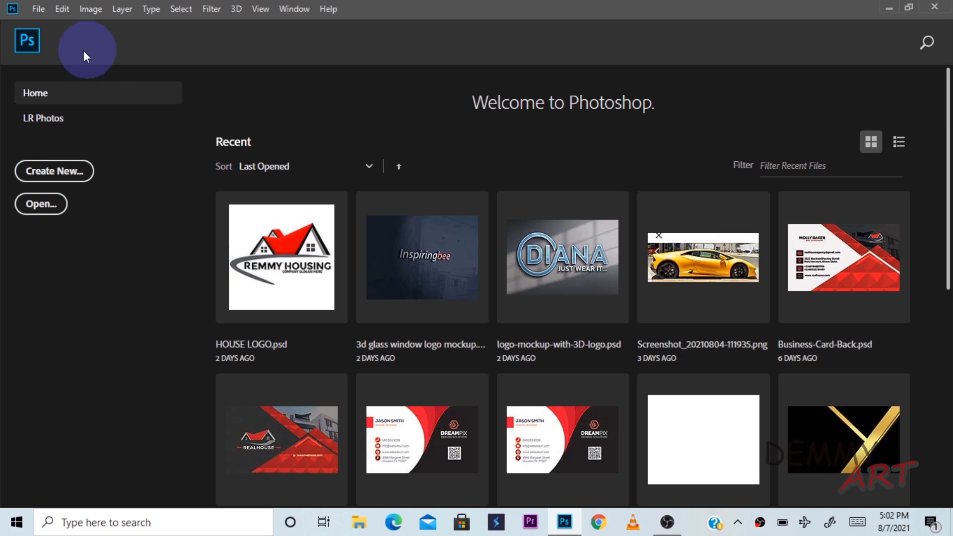
Create a new document named RealEstate Company Logo, 2000 x 2000 pixels at 300 pixels/inch, RGB colour with a white background.
left_click(37, 7)
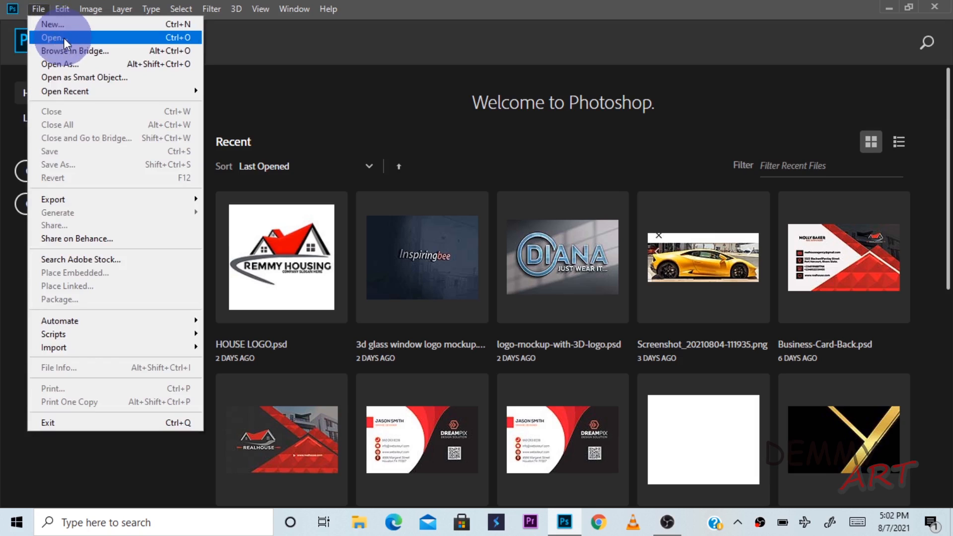
left_click(61, 26)
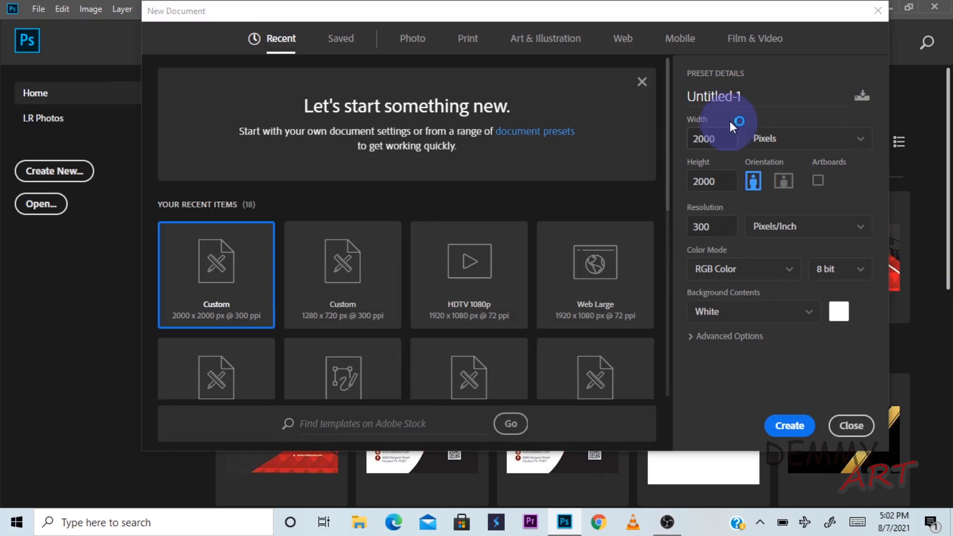
left_click(758, 93)
double_click(757, 92)
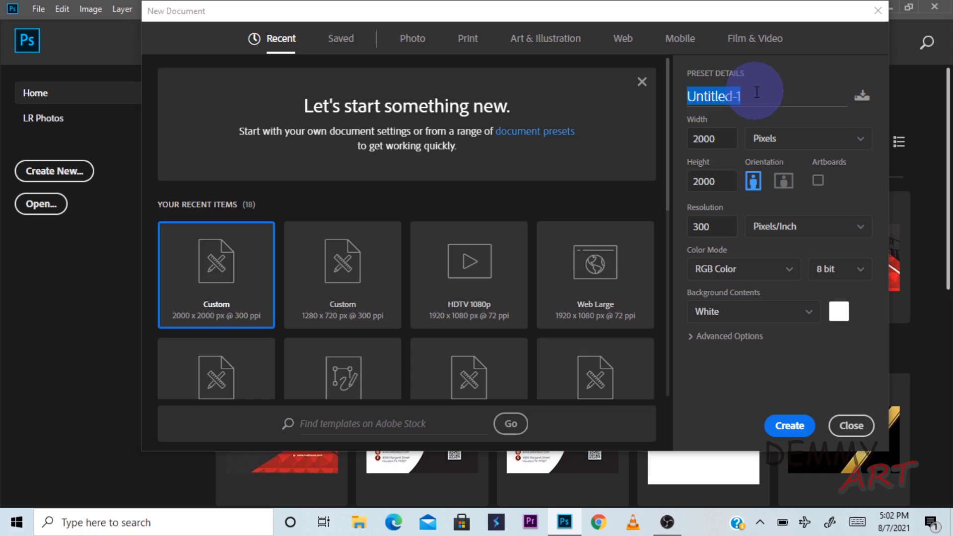
key("BackSpace")
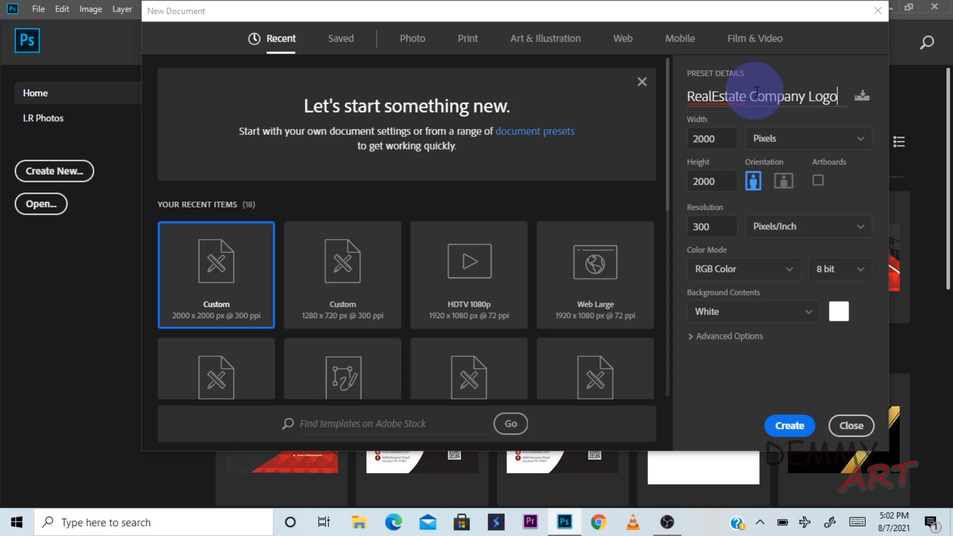
left_click(720, 141)
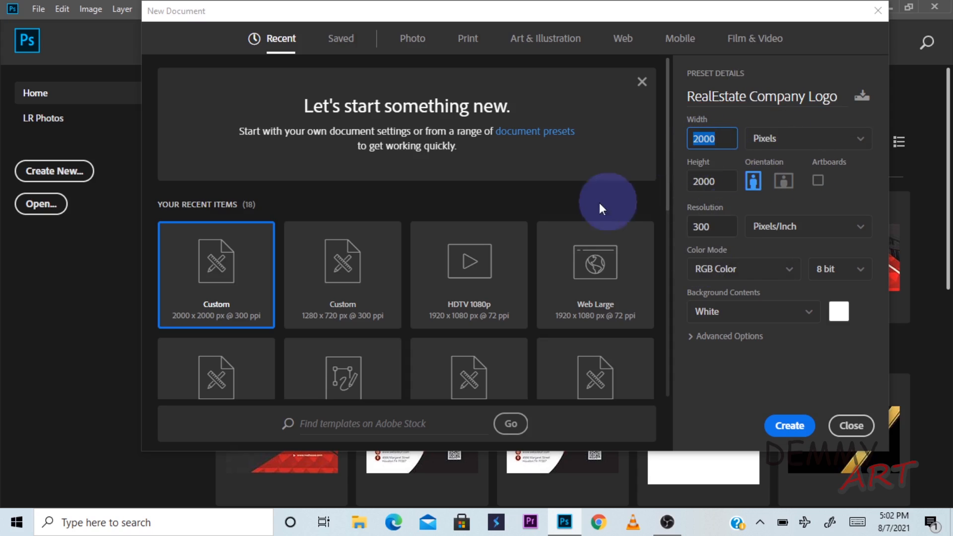
left_click(801, 140)
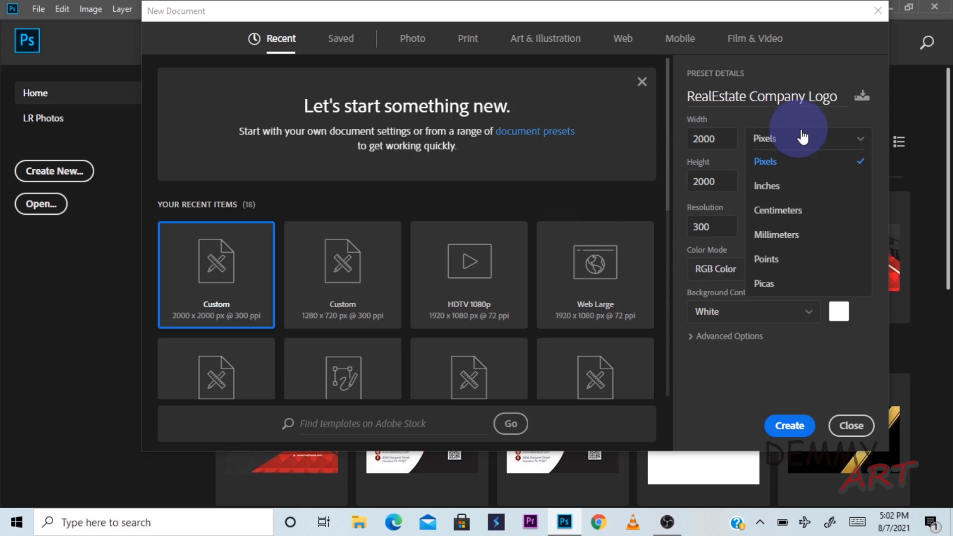
left_click(783, 171)
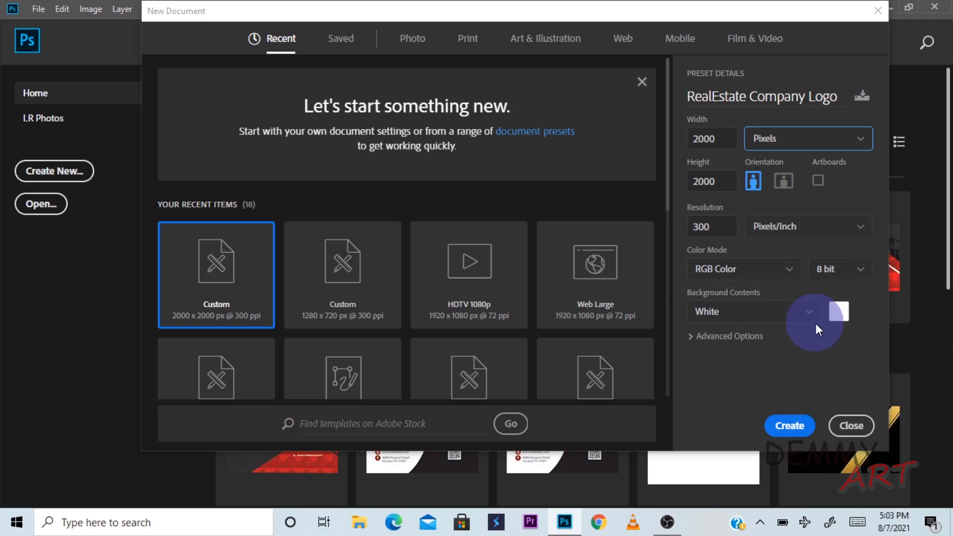
left_click(786, 425)
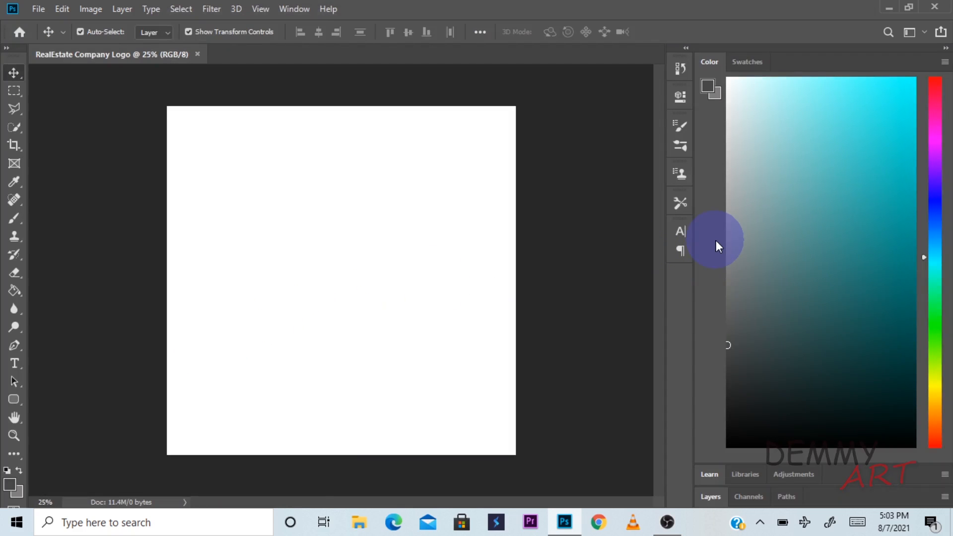
Show the grid over the canvas and turn on snapping.
key("ctrl+plus")
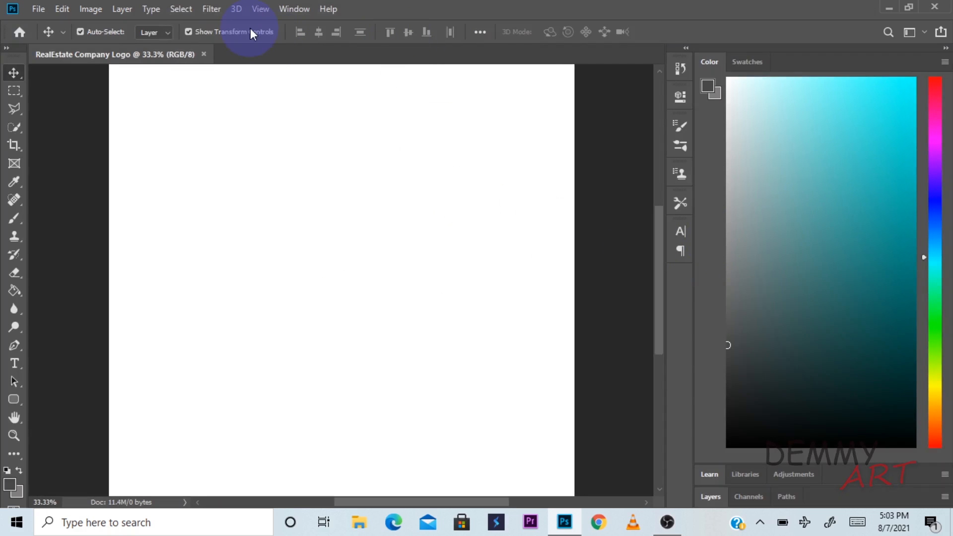
left_click(267, 9)
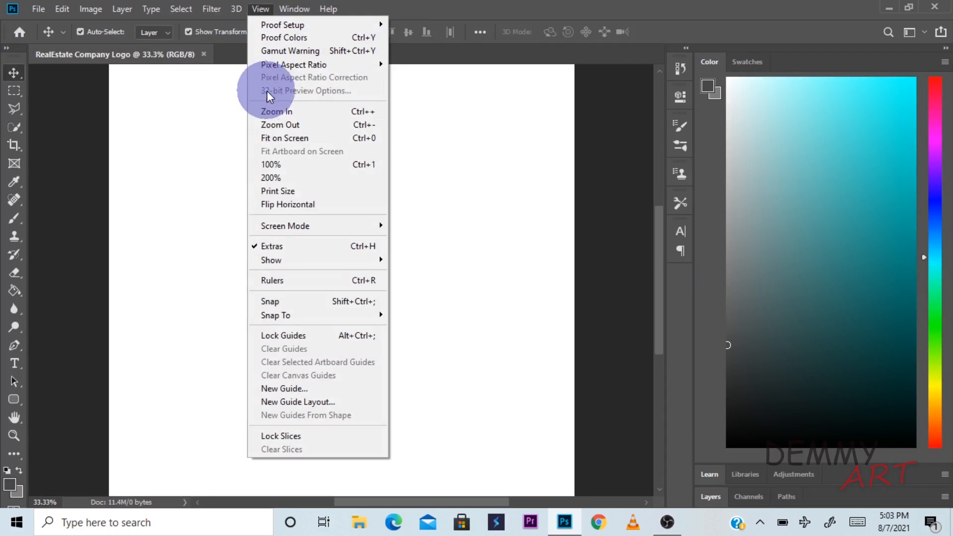
mouse_move(291, 257)
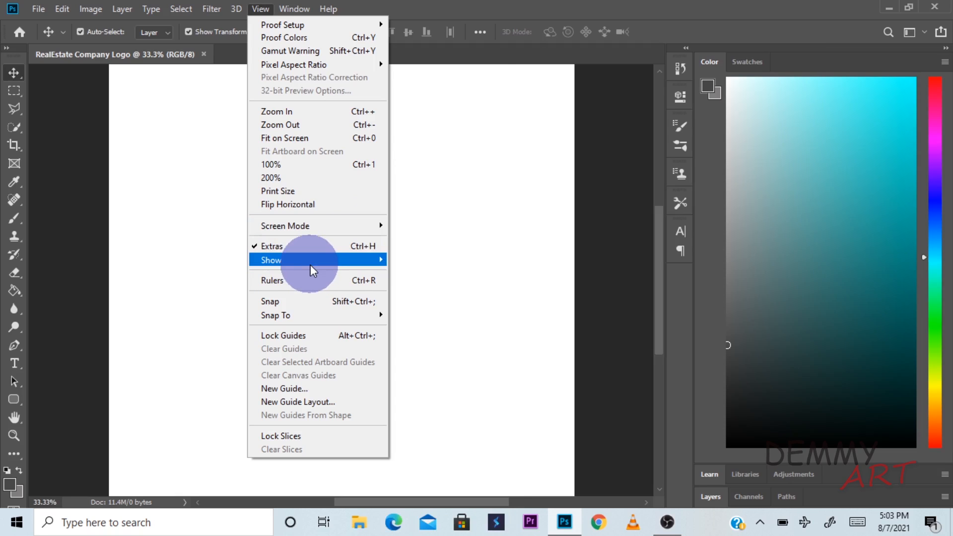
left_click(418, 220)
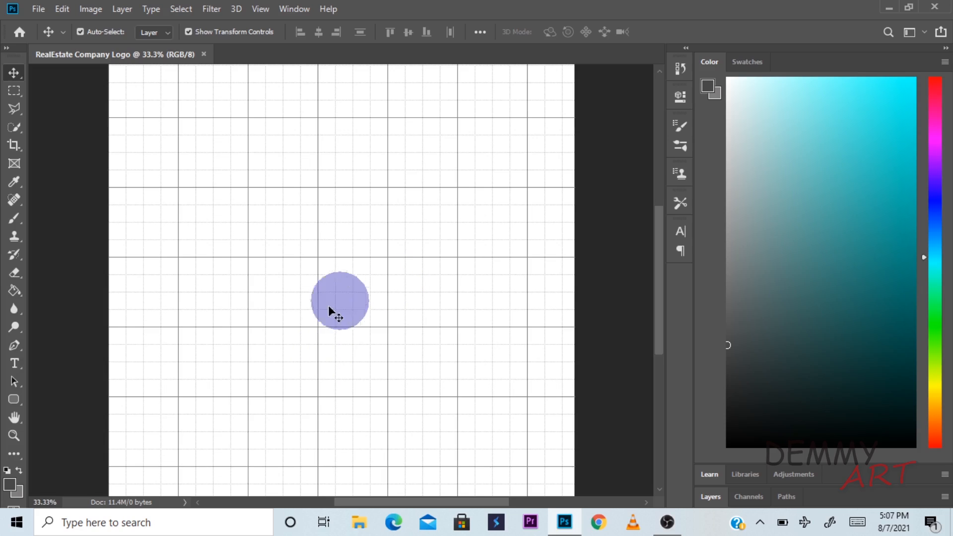
left_click(260, 9)
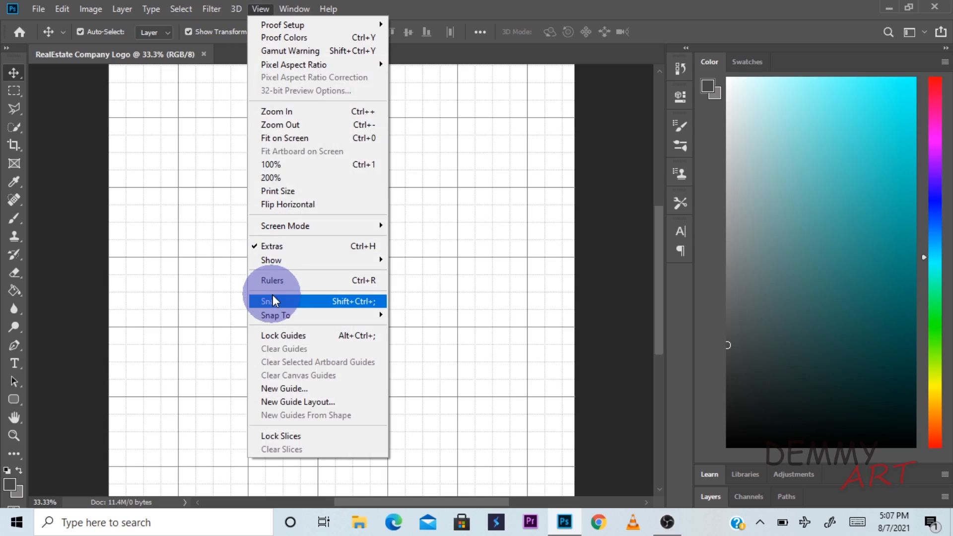
left_click(271, 300)
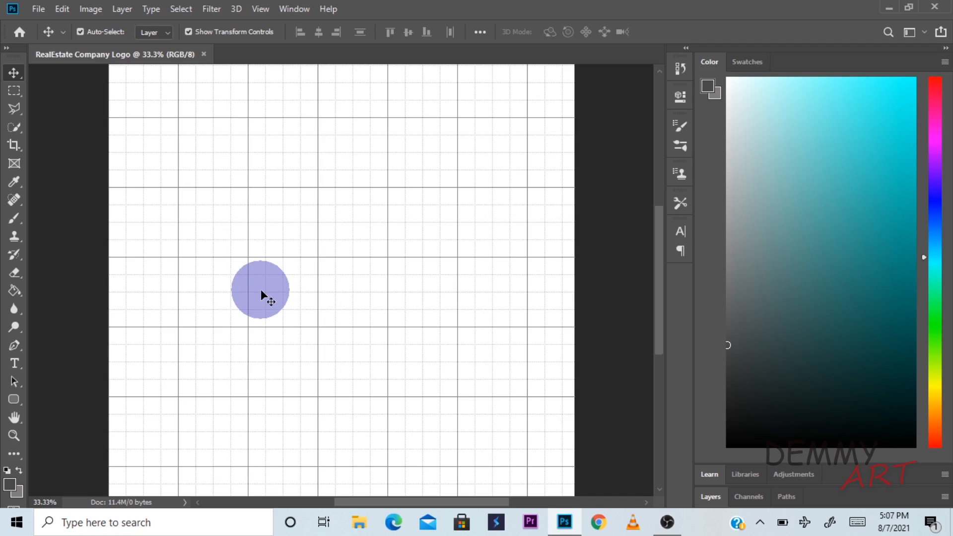
Set up the Pen tool in Shape mode with a black fill and no stroke.
left_click(13, 344)
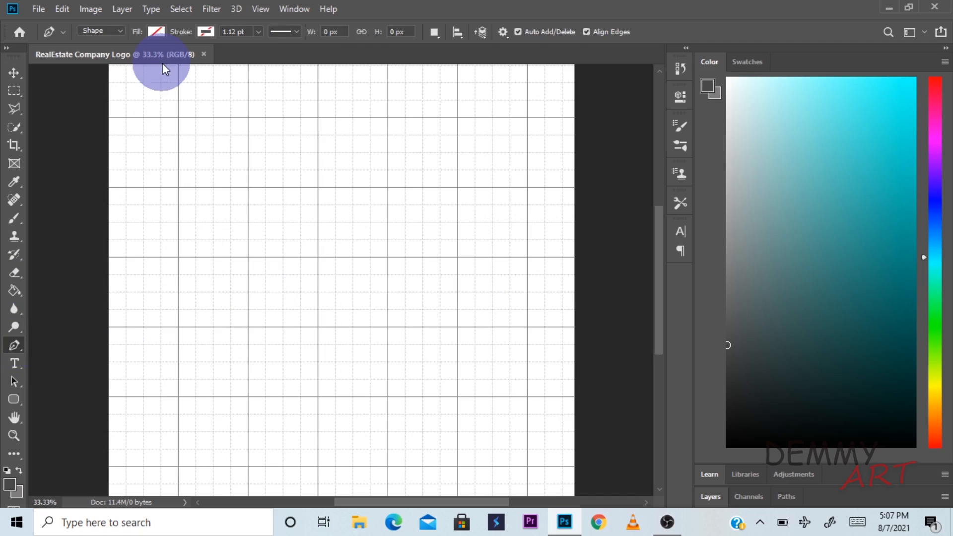
left_click(97, 31)
left_click(97, 31)
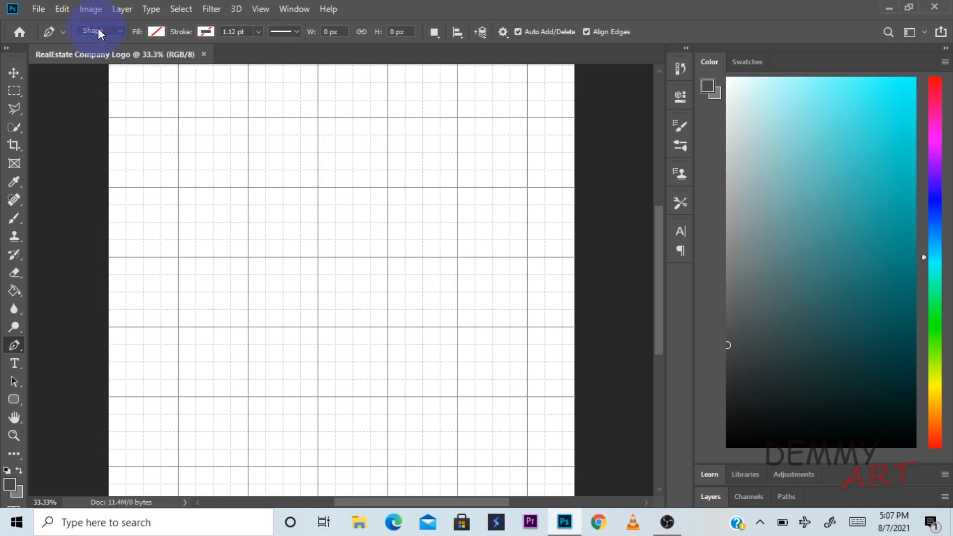
left_click(156, 32)
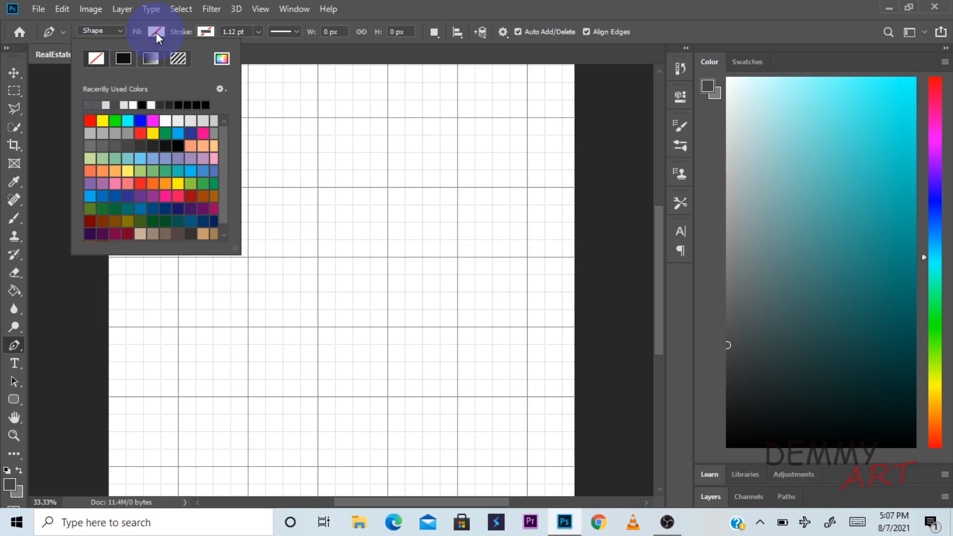
left_click(178, 146)
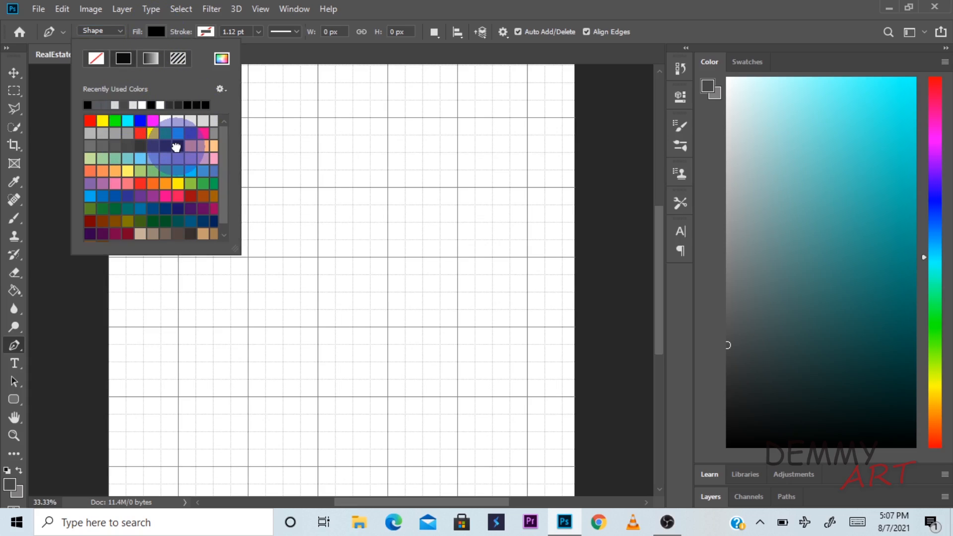
left_click(206, 31)
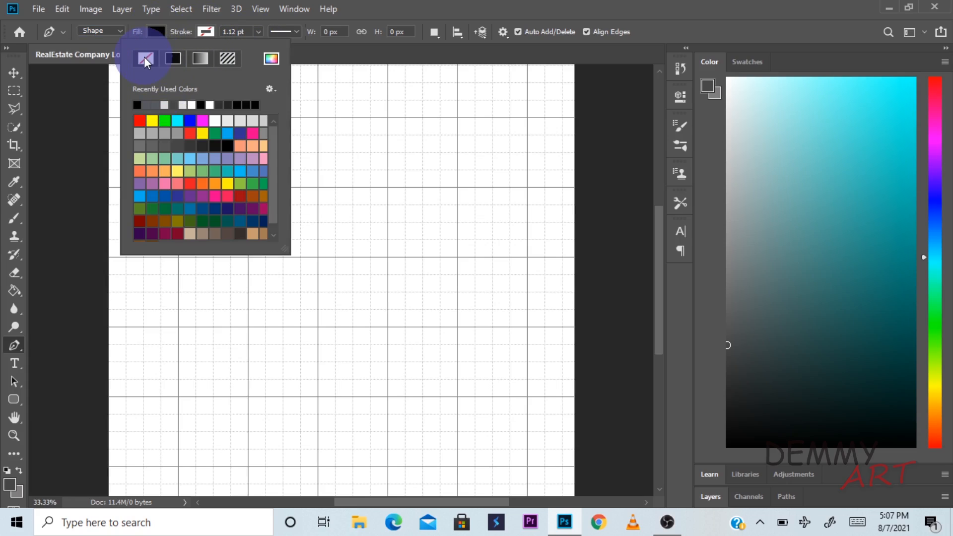
left_click(214, 25)
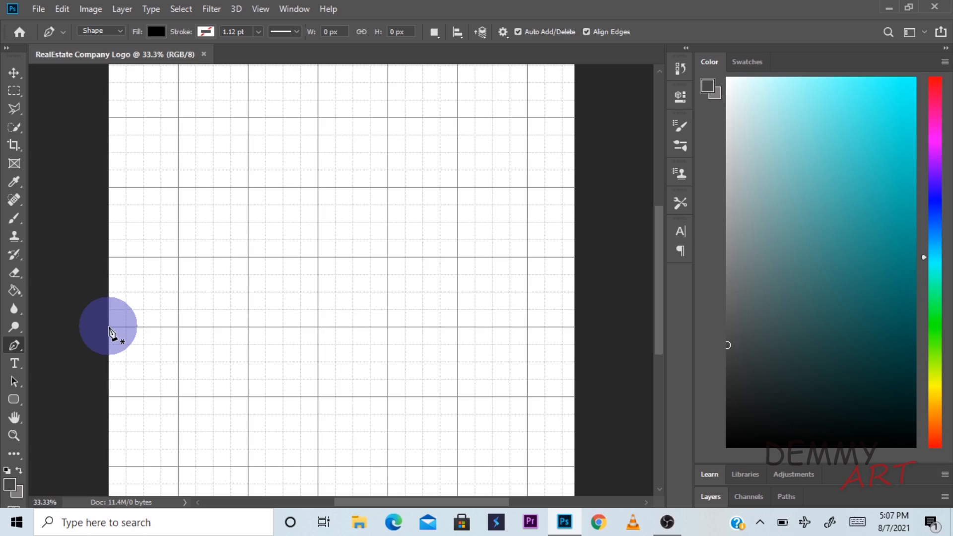
Draw a closed roof-shaped chevron about 600 px wide and 300 px high on the grid, starting at the canvas's left edge.
left_click(110, 327)
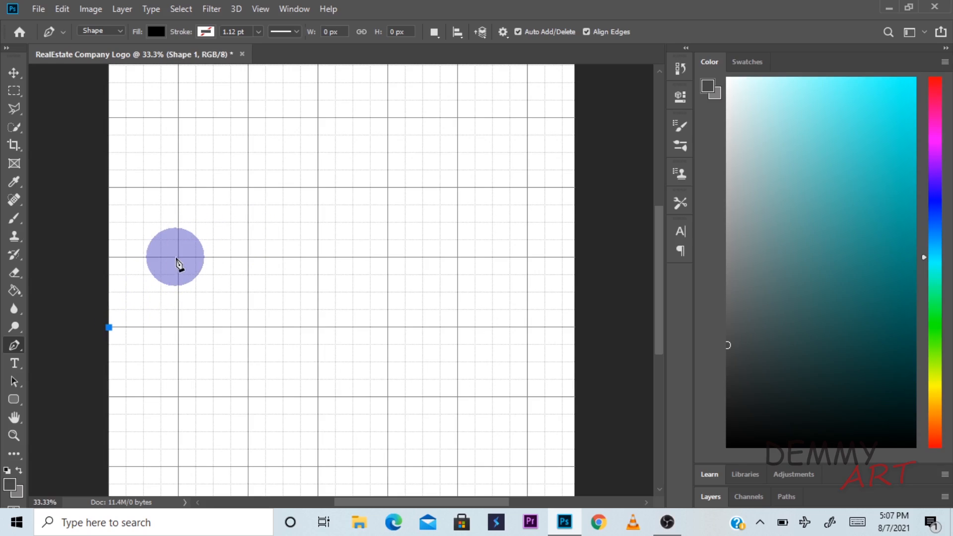
left_click(178, 257)
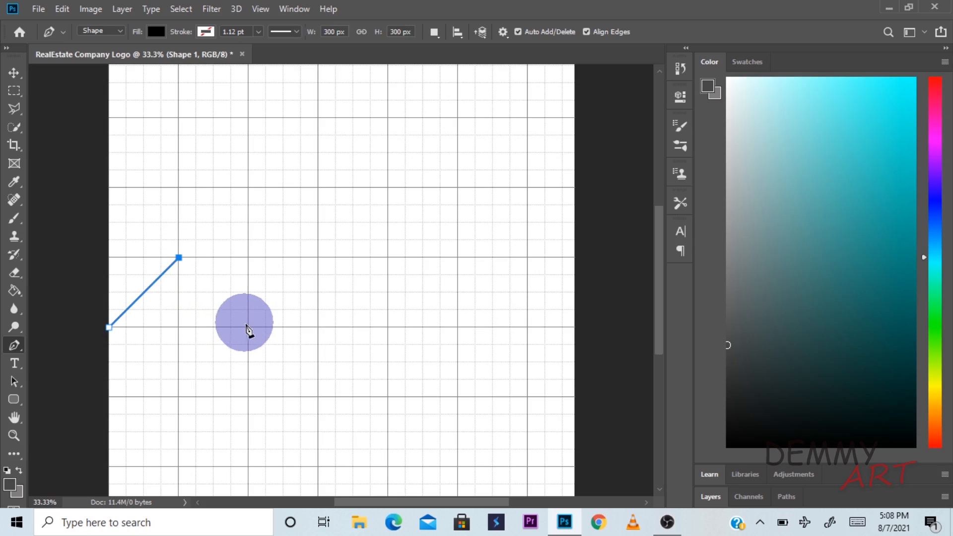
left_click(248, 328)
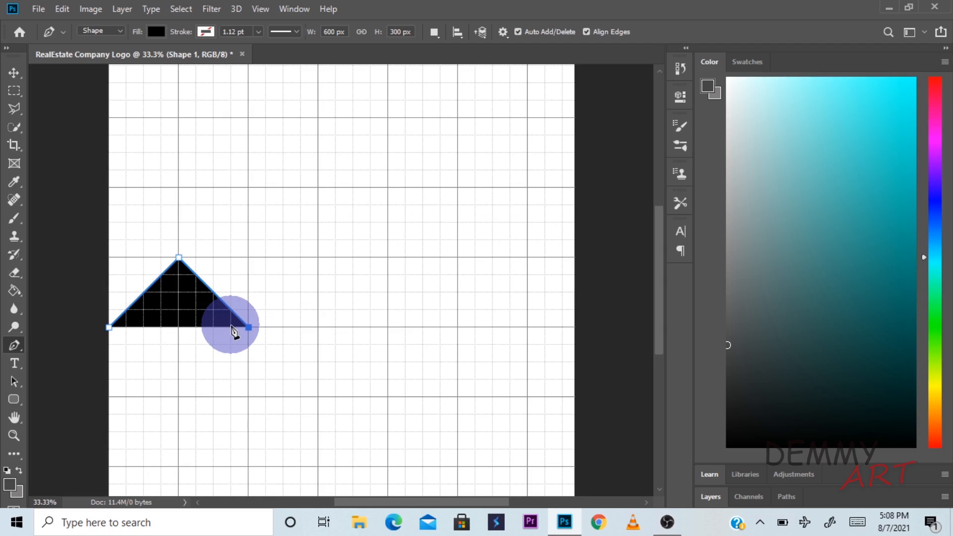
left_click(231, 328)
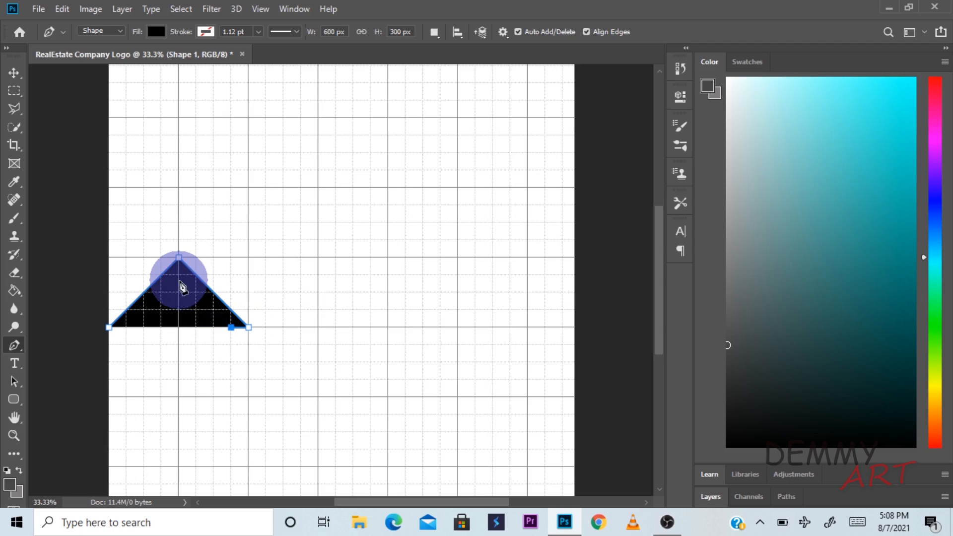
left_click(179, 274)
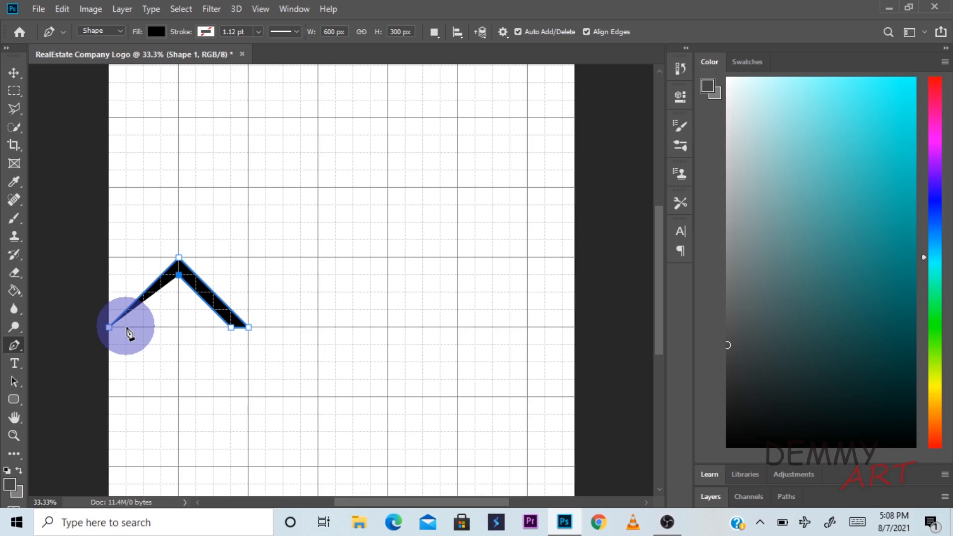
left_click(127, 328)
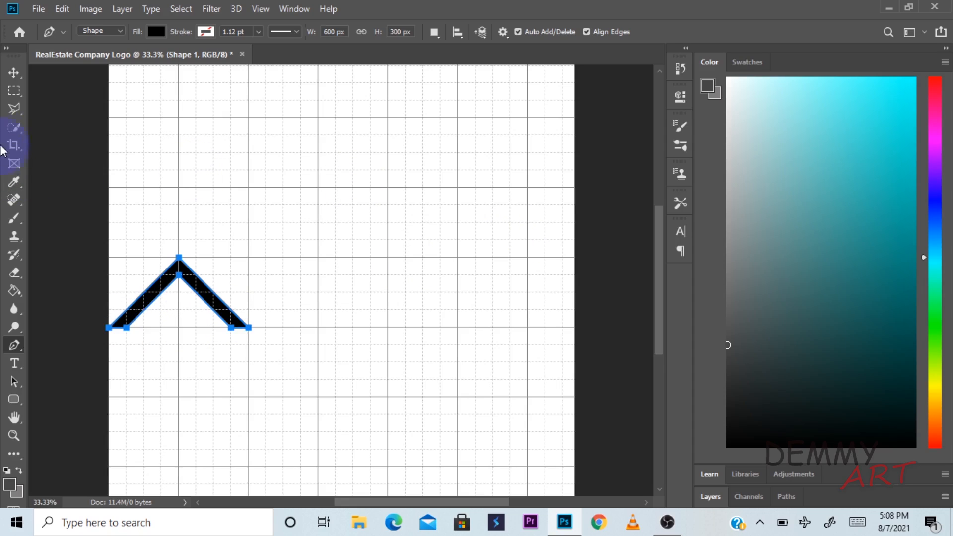
Stretch the chevron downward to 200% of its height, keeping its apex and width in place.
left_click(14, 74)
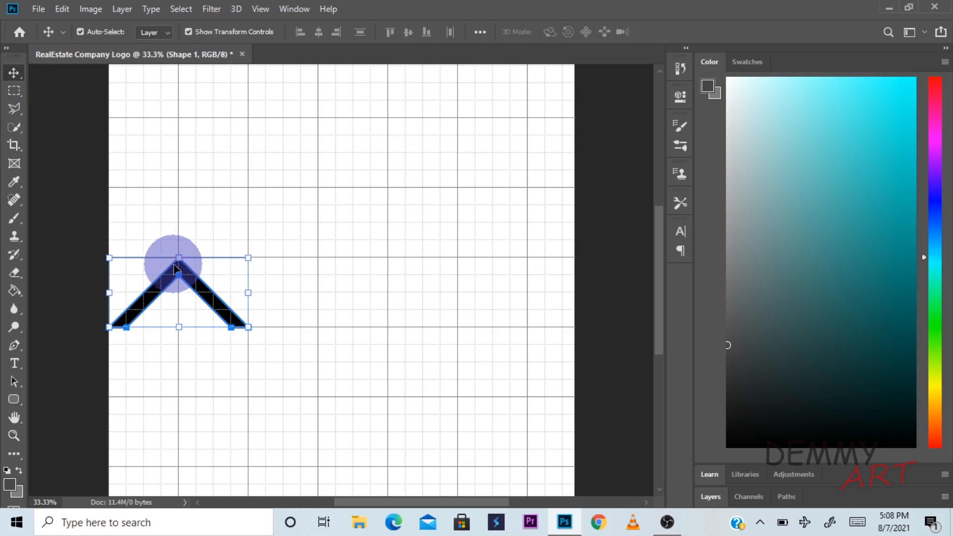
mouse_move(199, 288)
left_mouse_down()
mouse_move(217, 236)
mouse_move(210, 278)
mouse_move(194, 290)
left_mouse_up()
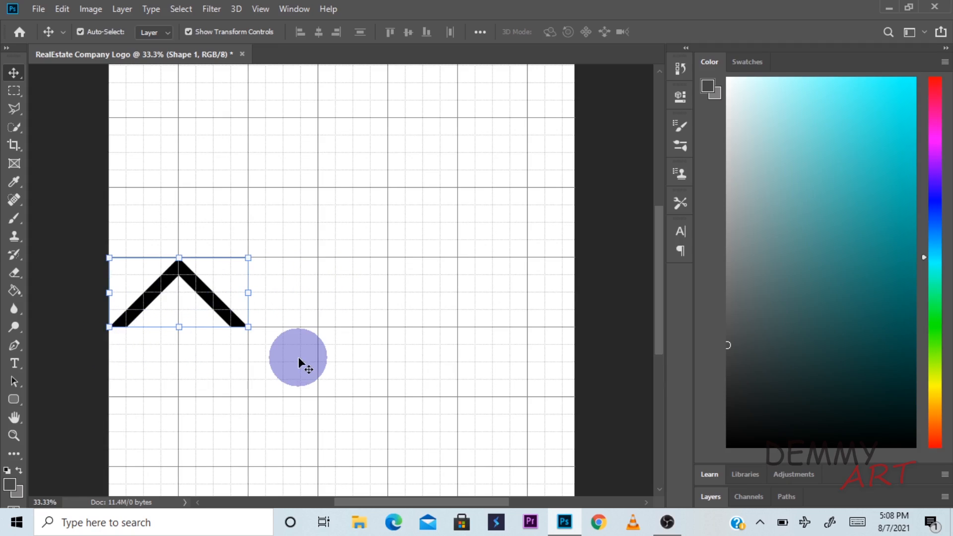
left_click(14, 346)
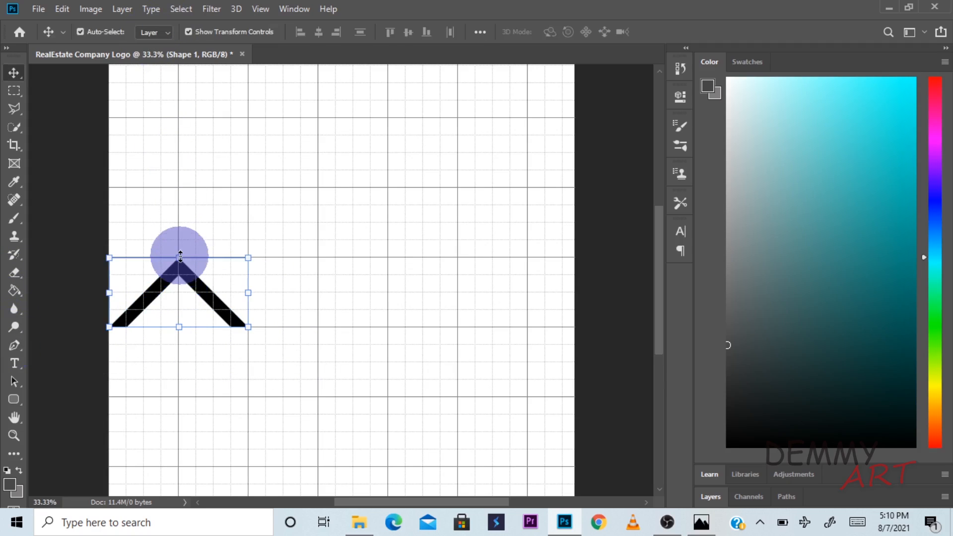
mouse_move(180, 258)
left_mouse_down()
mouse_move(180, 198)
mouse_move(178, 257)
left_mouse_up()
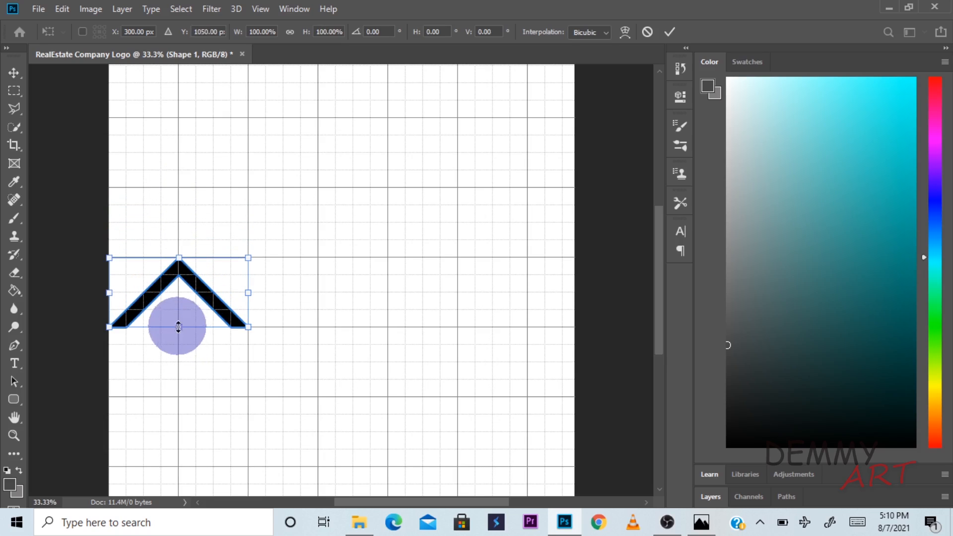
left_click_drag(179, 326, 174, 396)
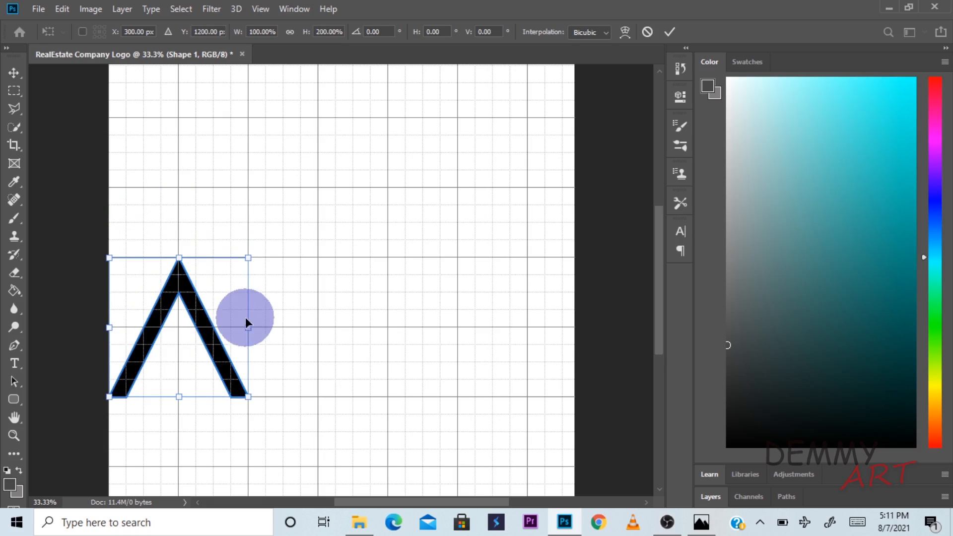
left_click_drag(250, 327, 250, 326)
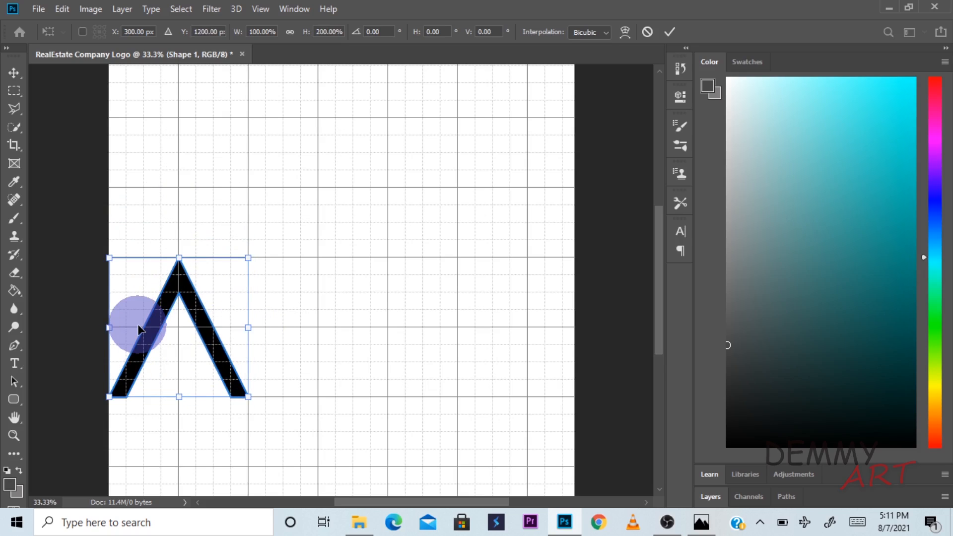
Draw a closed strip about 259 px wide and 450 px high along the inner edge of the chevron's left leg and fill it dark grey.
left_click(14, 340)
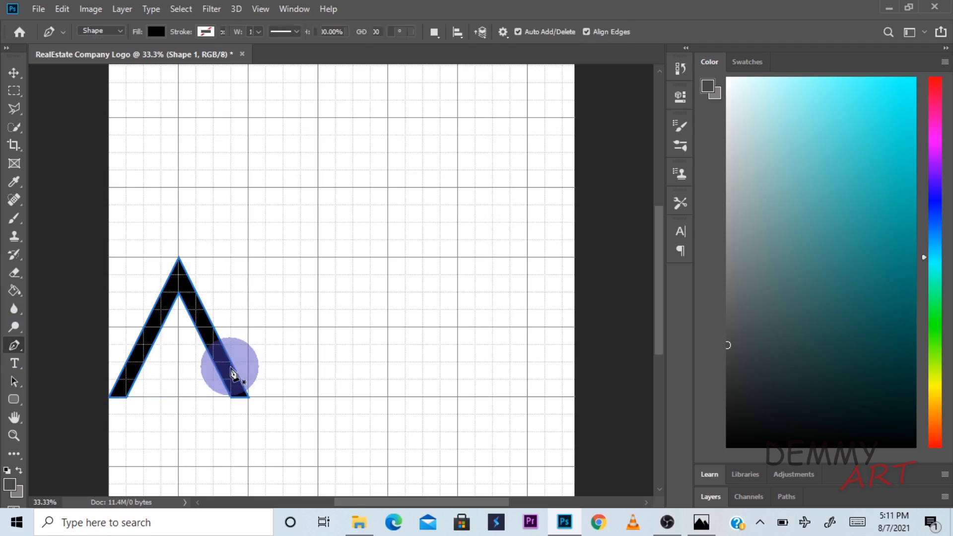
left_click(126, 397)
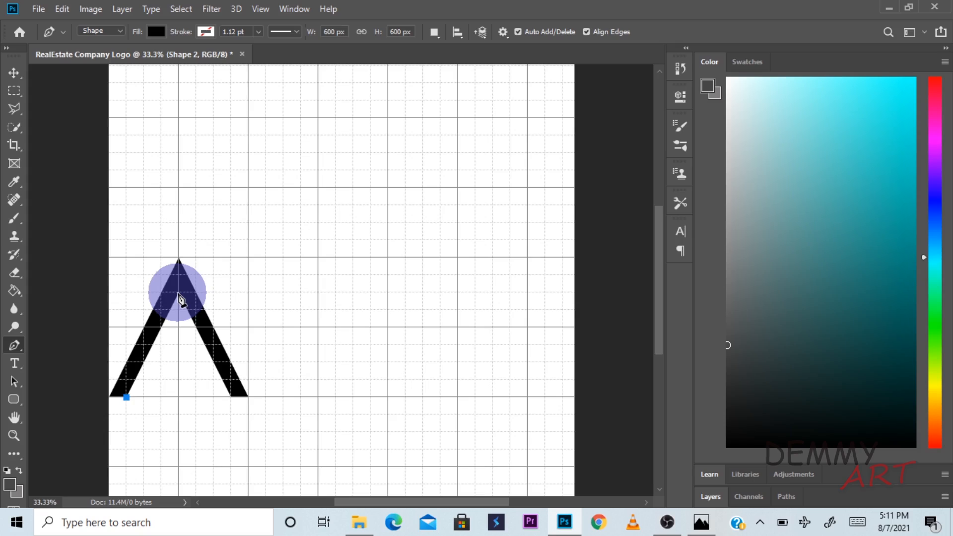
left_click(179, 293)
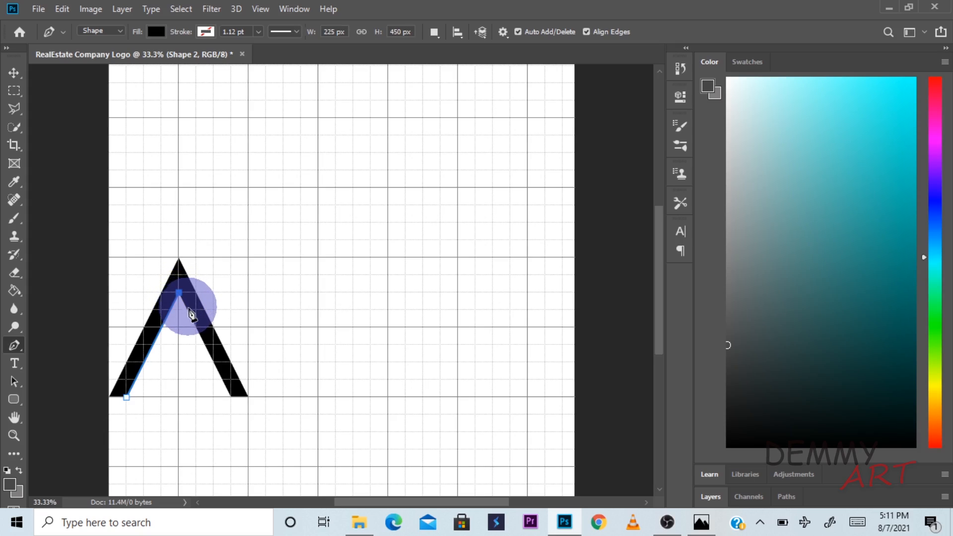
left_click(187, 311)
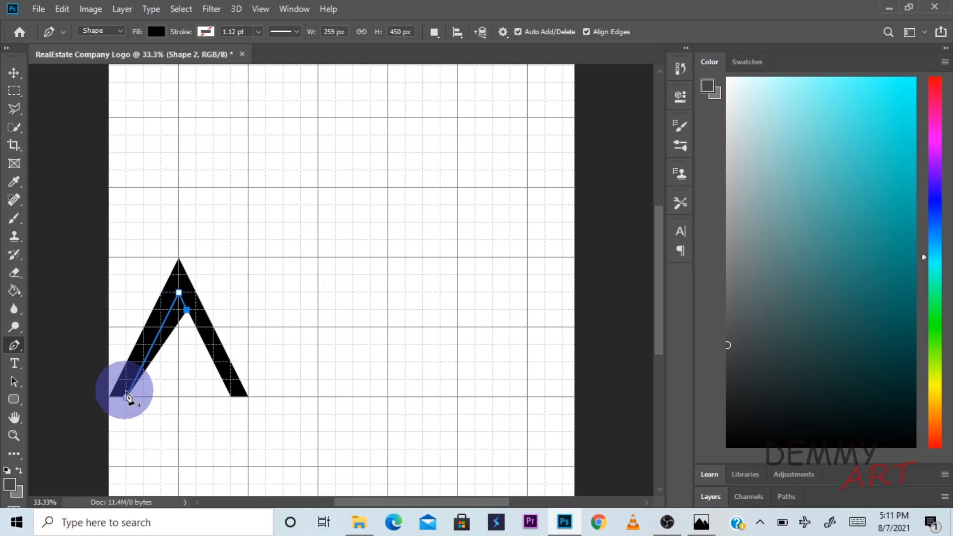
left_click(144, 397)
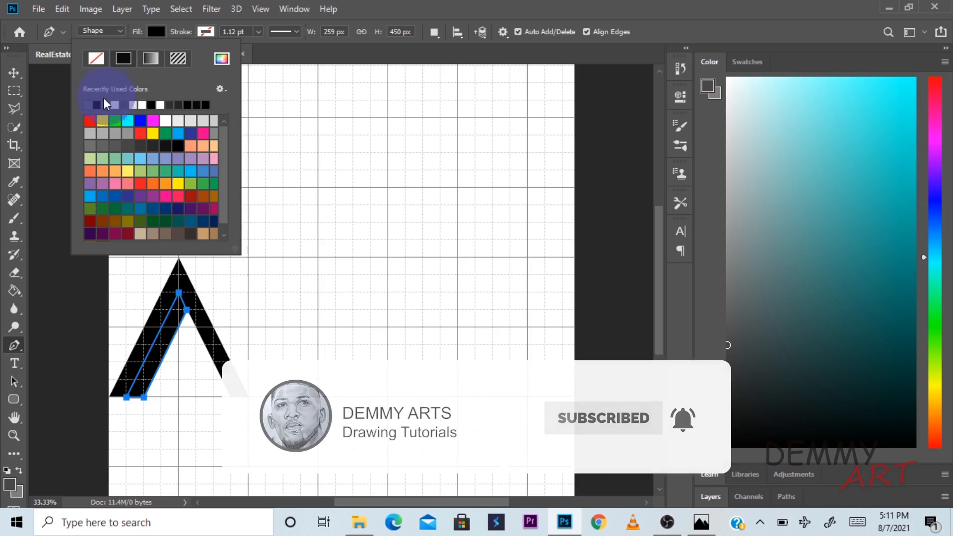
left_click(88, 104)
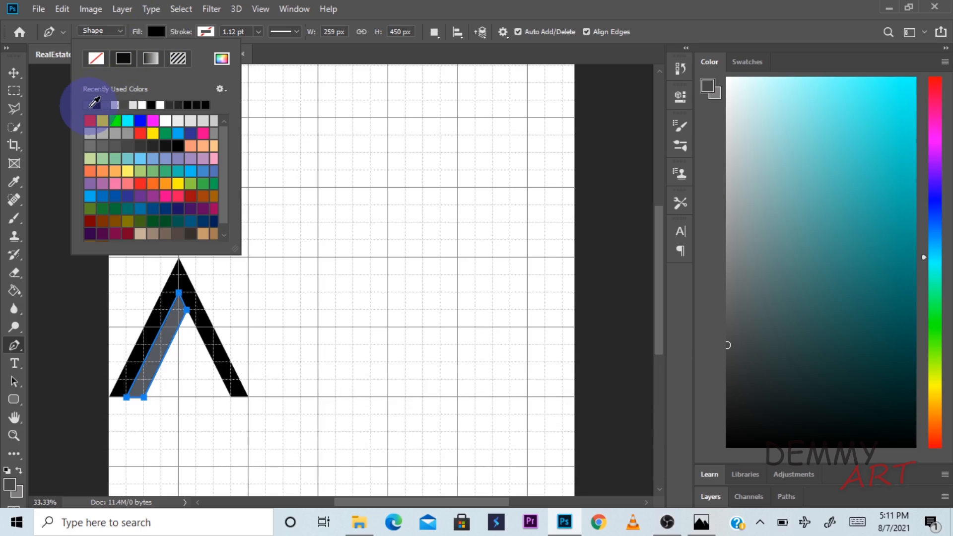
left_click(9, 73)
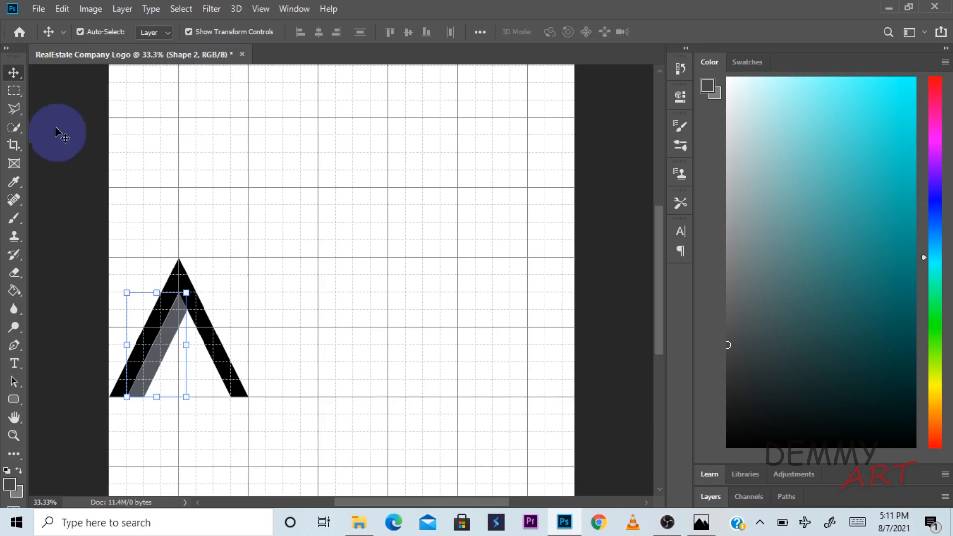
left_click(272, 173)
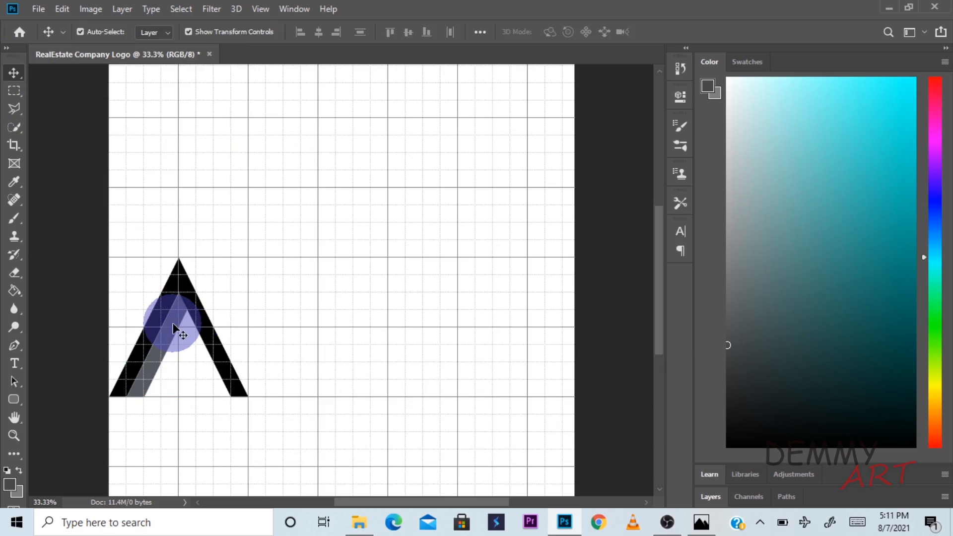
Duplicate the chevron together with its grey strip, placing the copy four major grid squares to the right on the same baseline.
left_click_drag(172, 328, 240, 280)
left_click(241, 386)
scroll(347, 347, "down", 2)
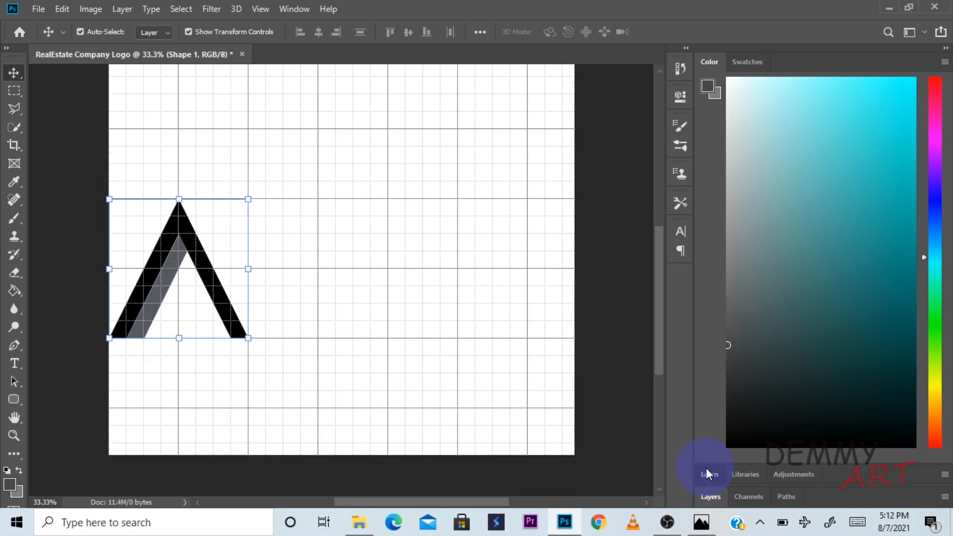
left_click(705, 474)
left_click(709, 494)
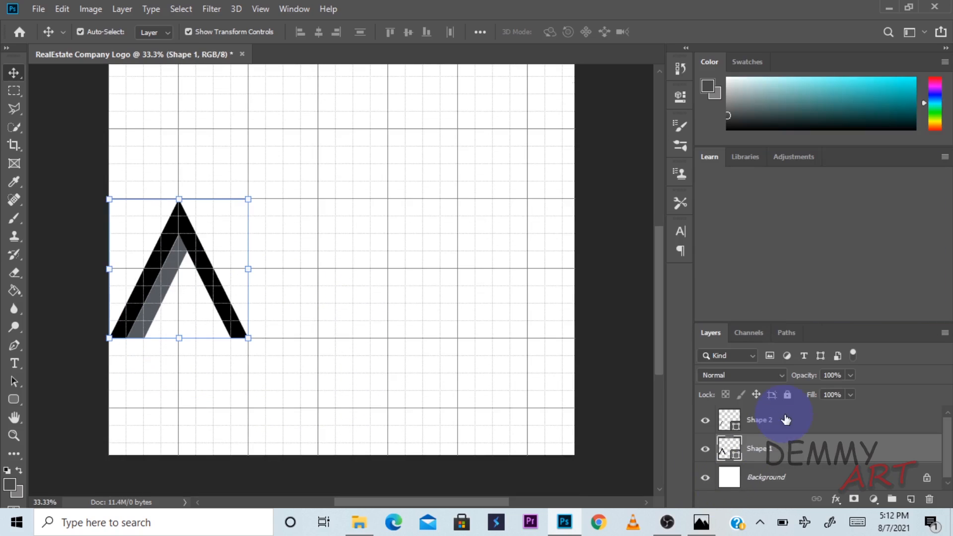
left_click(771, 422)
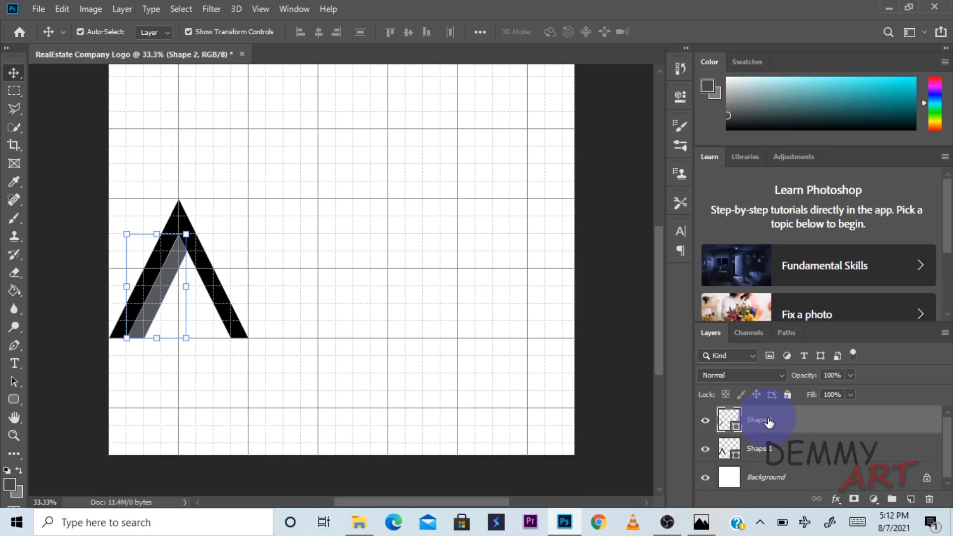
left_click(758, 448, "shift")
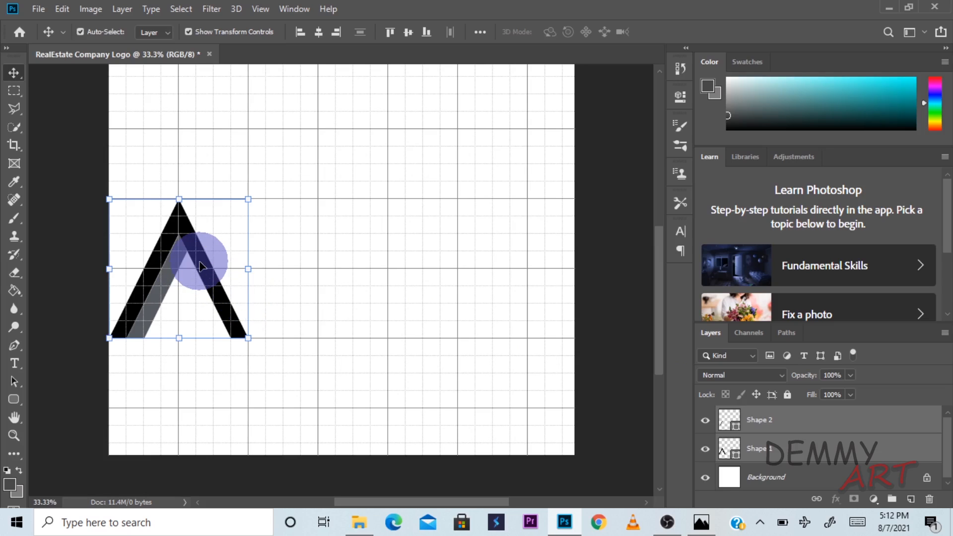
left_click_drag(199, 263, 482, 234, "alt")
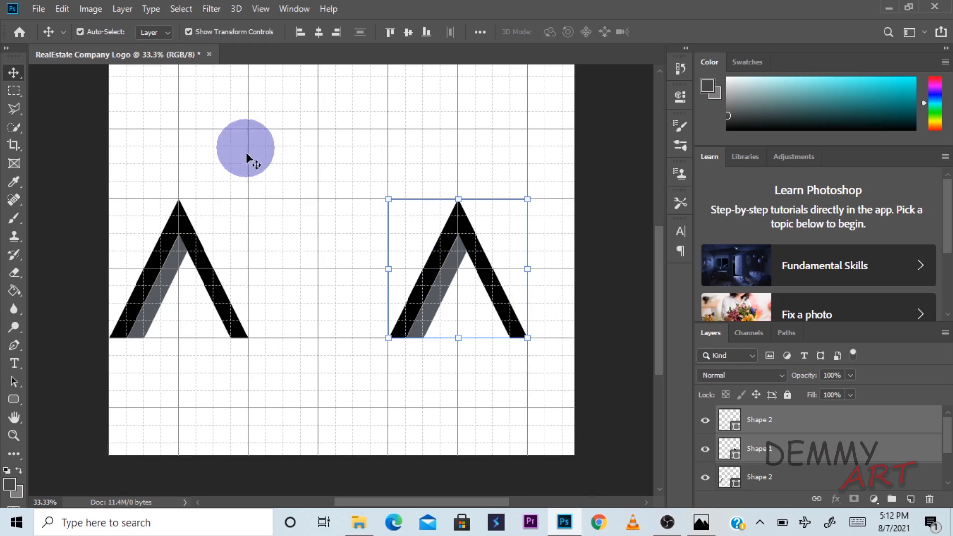
Group the original chevron and its grey strip, and name the group "triangle 1".
scroll(792, 435, "down", 2)
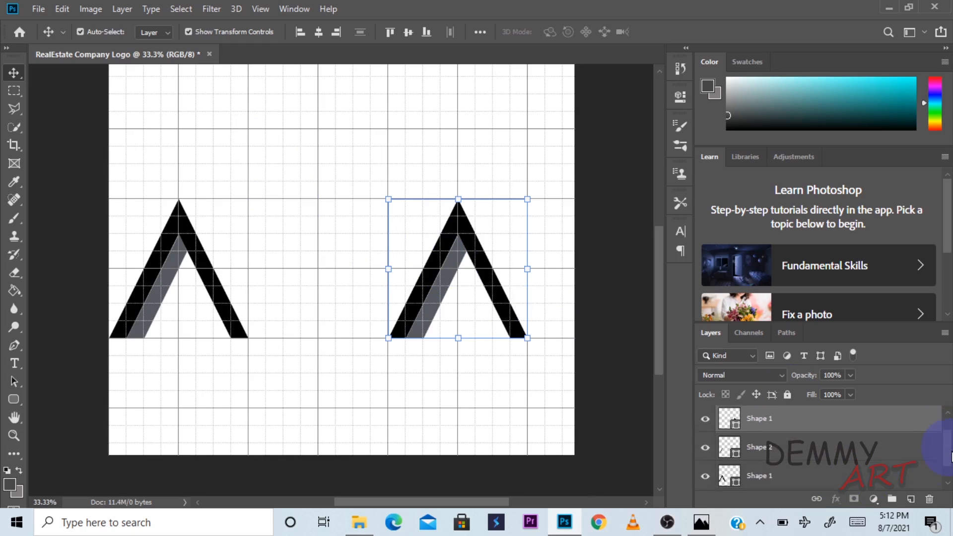
left_click(793, 435)
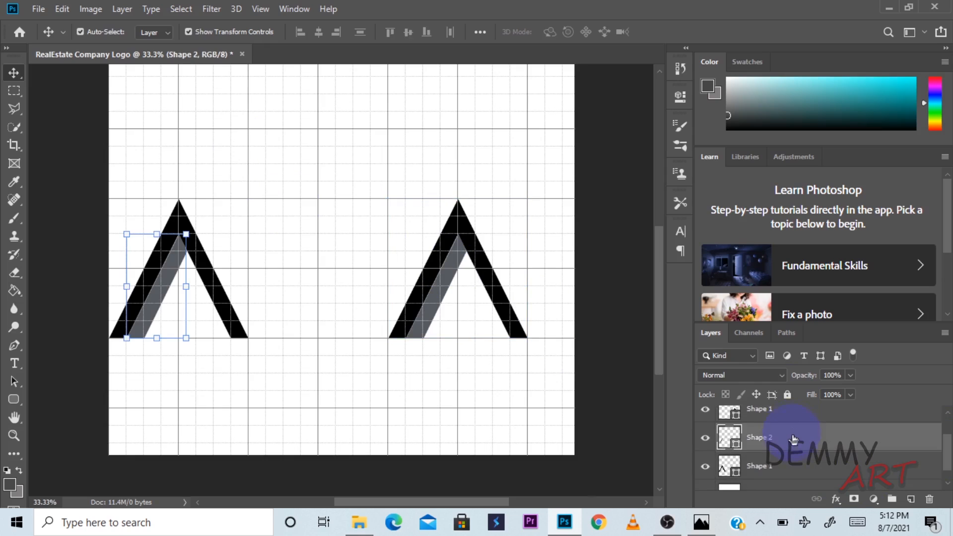
left_click(802, 478, "shift")
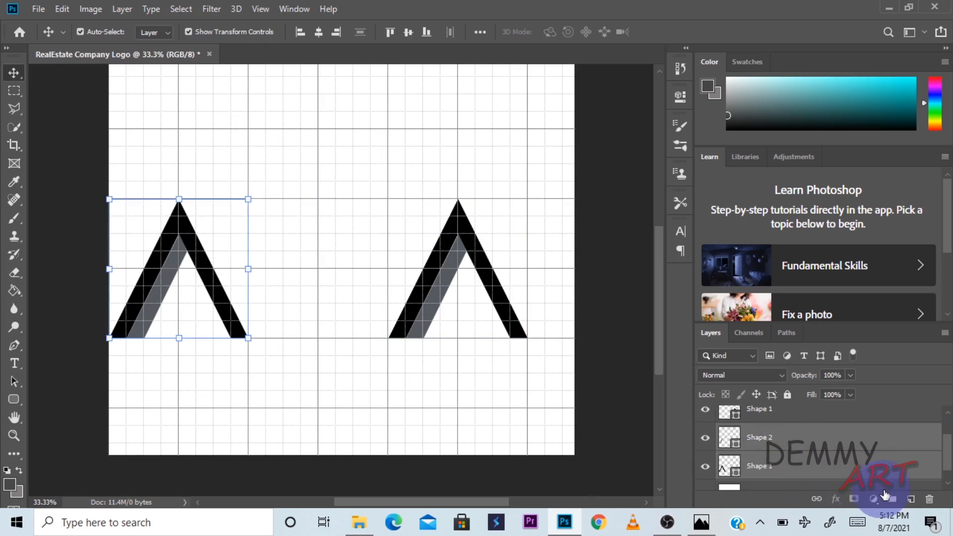
left_click(893, 500)
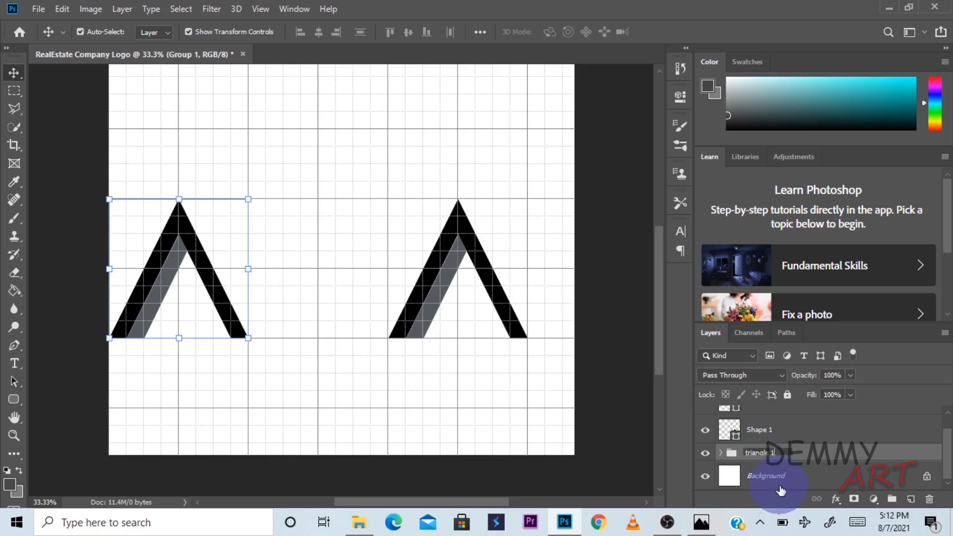
left_click(947, 452)
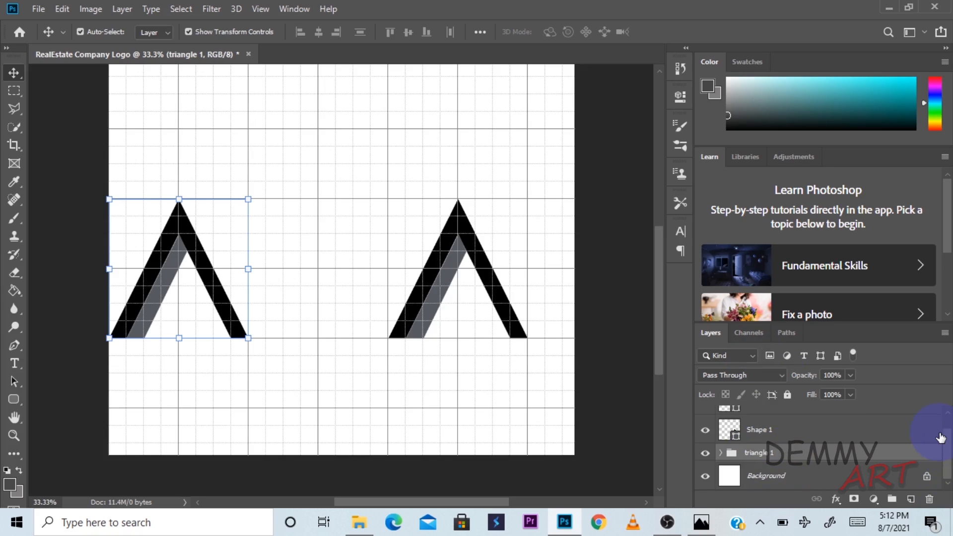
Delete the grey strip from the copied chevron.
scroll(947, 447, "up", 1)
left_click(760, 420)
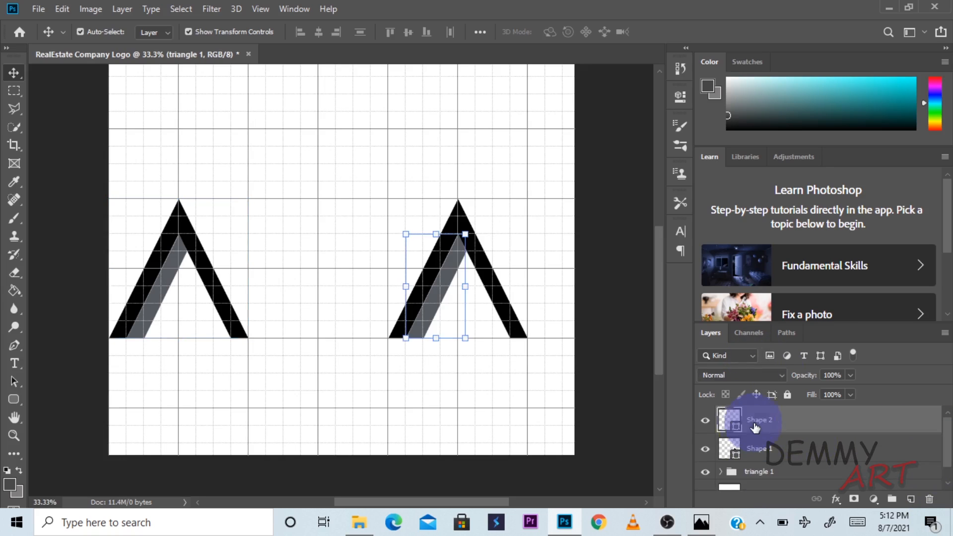
key("Delete")
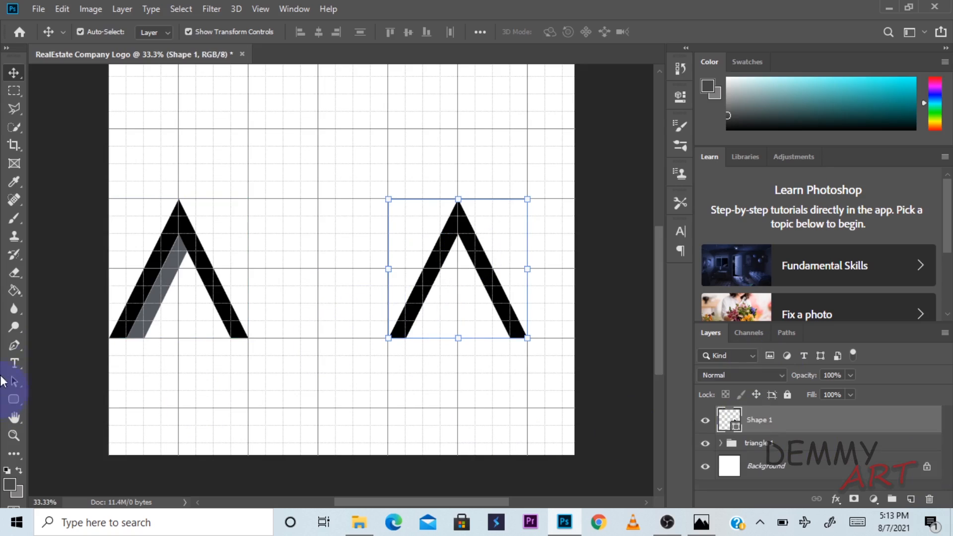
Draw a closed strip about 264 px wide and 450 px high inside the copied chevron's right leg and fill it with the same dark grey.
left_click(14, 343)
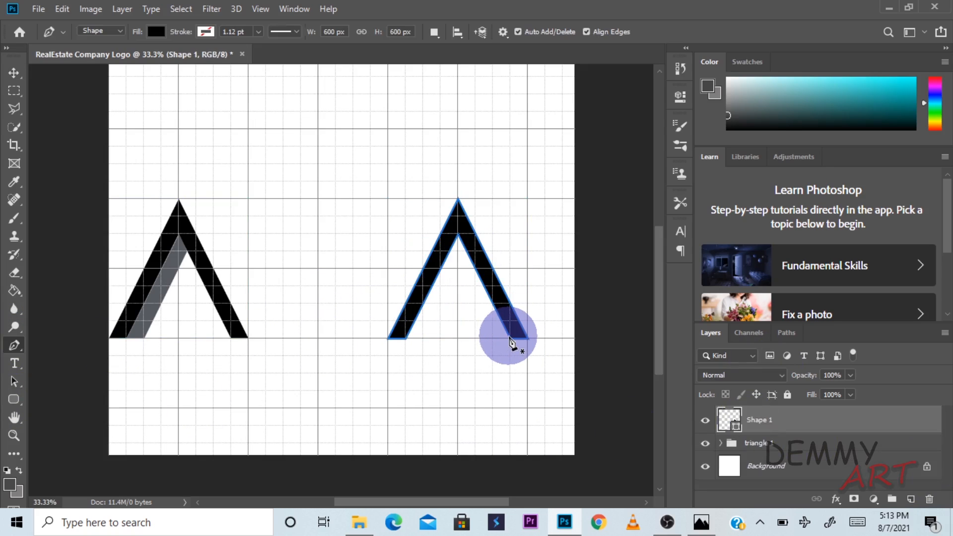
left_click(510, 339)
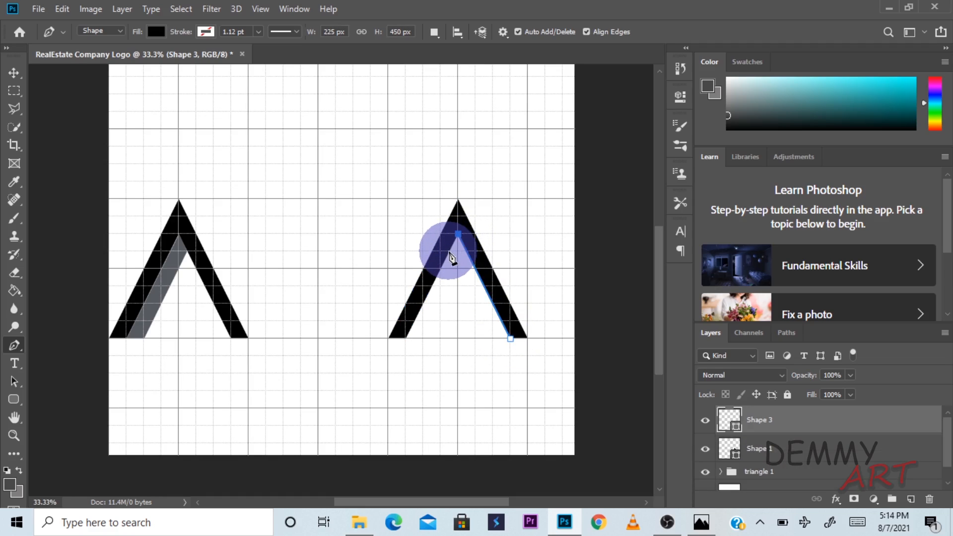
left_click(448, 252)
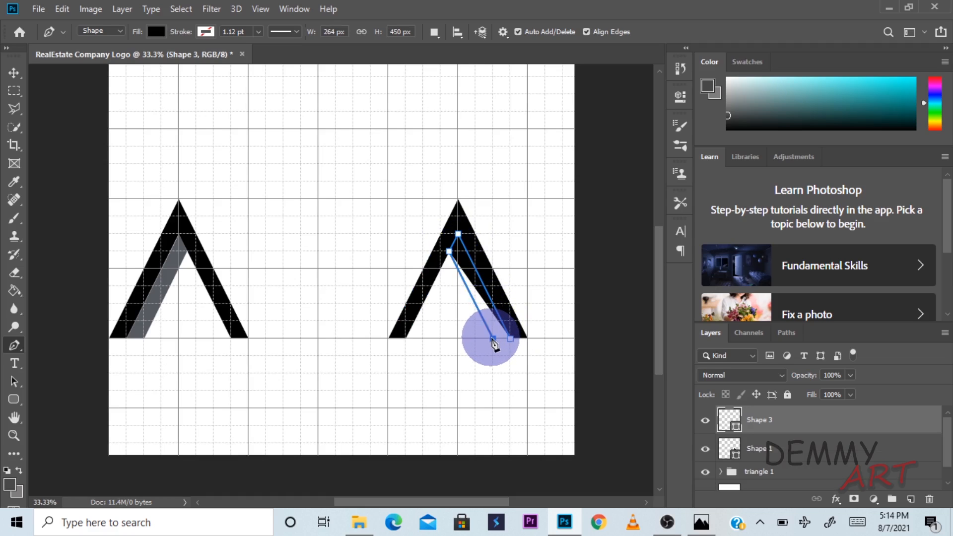
left_click(511, 339)
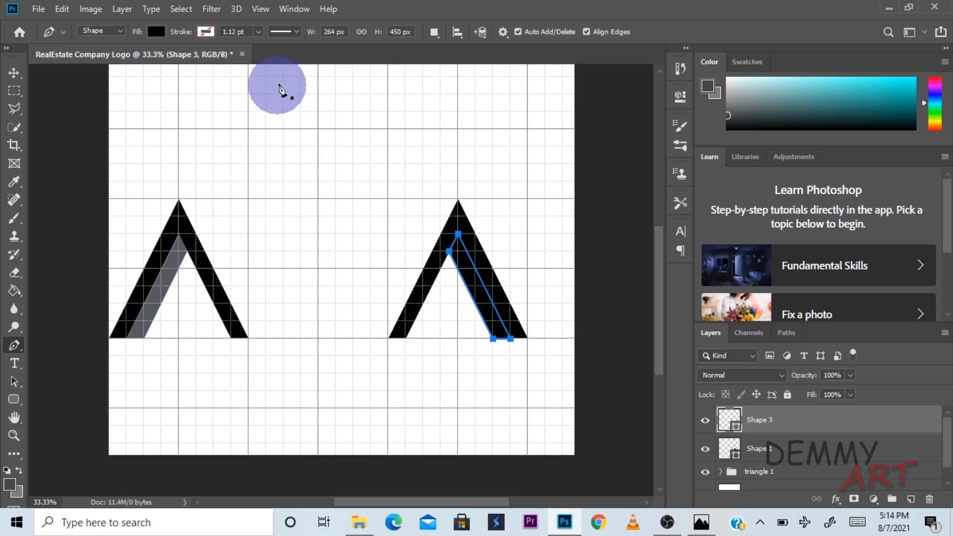
left_click(157, 32)
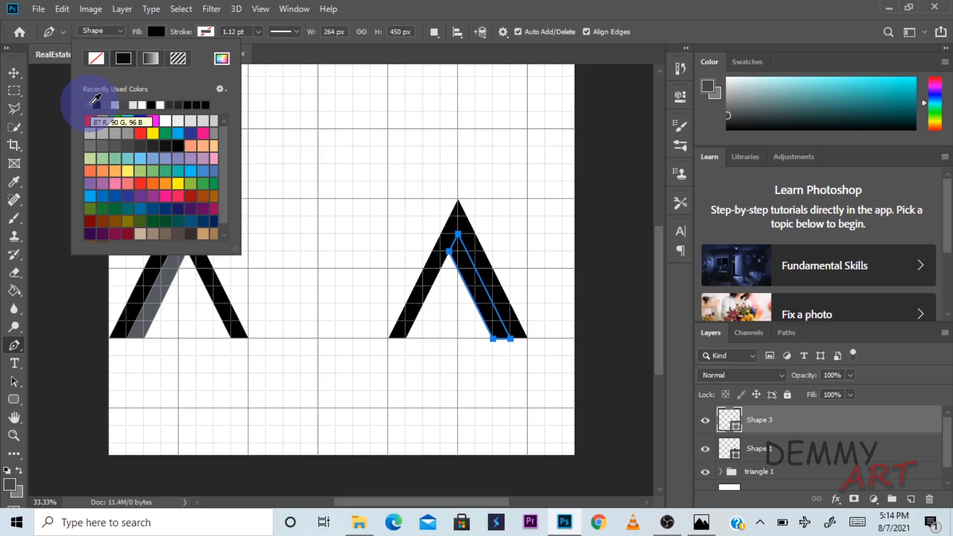
left_click(94, 105)
left_click(12, 74)
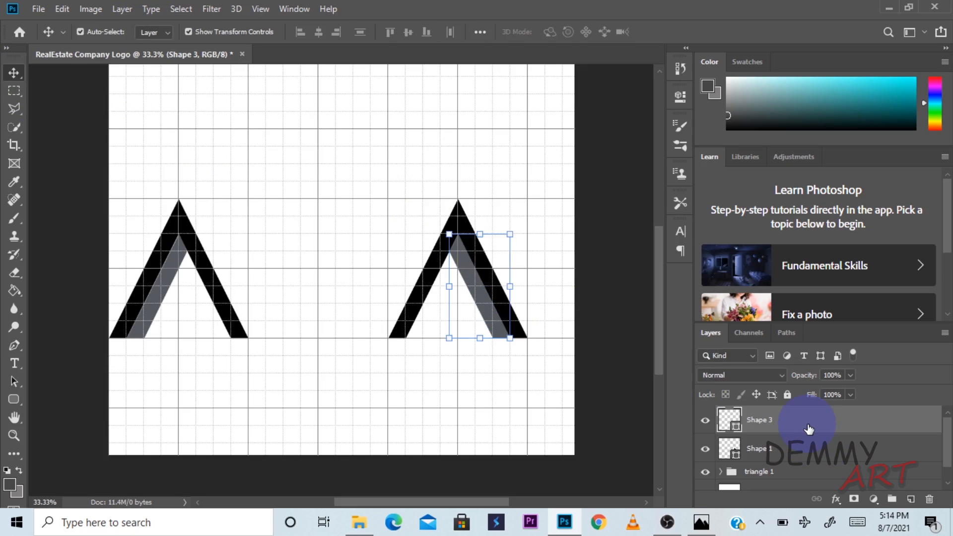
Group the copied chevron with its new grey strip, and name the group "triangle 2".
left_click(787, 450, "shift")
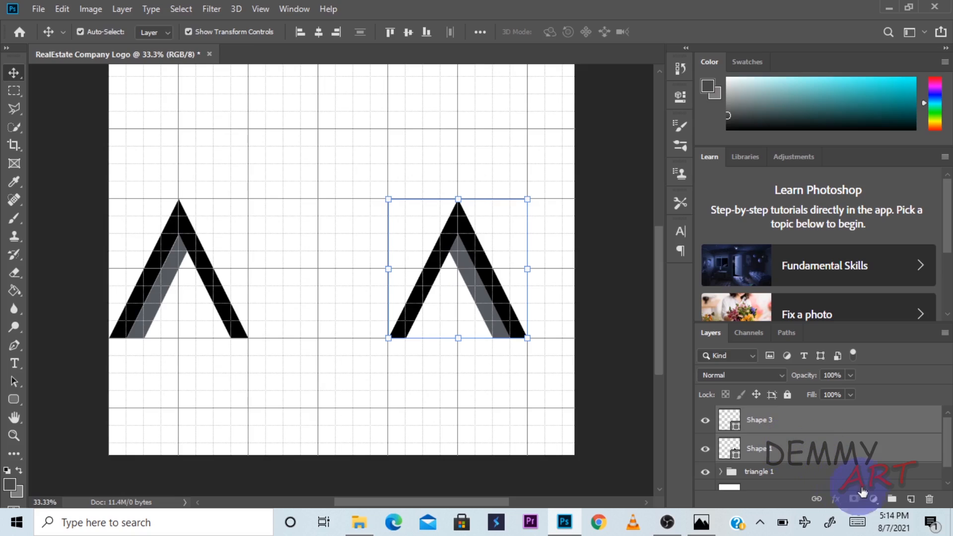
left_click(892, 499)
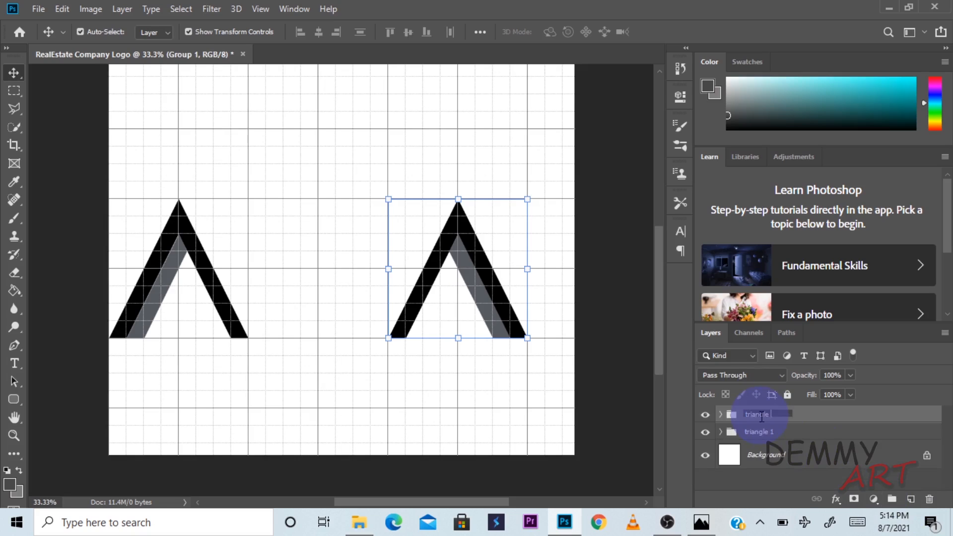
left_click(784, 483)
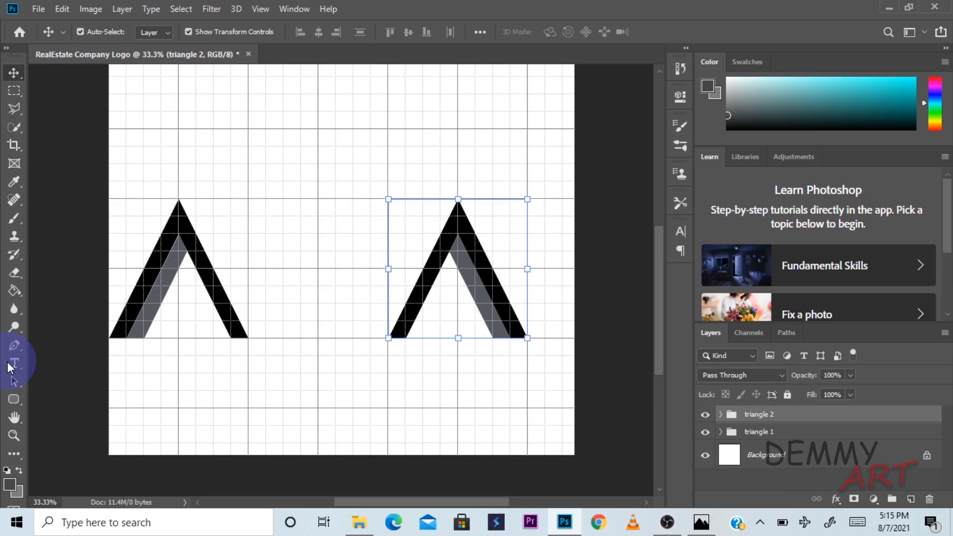
Lower the apex of the triangle 1 group to 75% of its height, keeping its base and width in place.
left_click(762, 432)
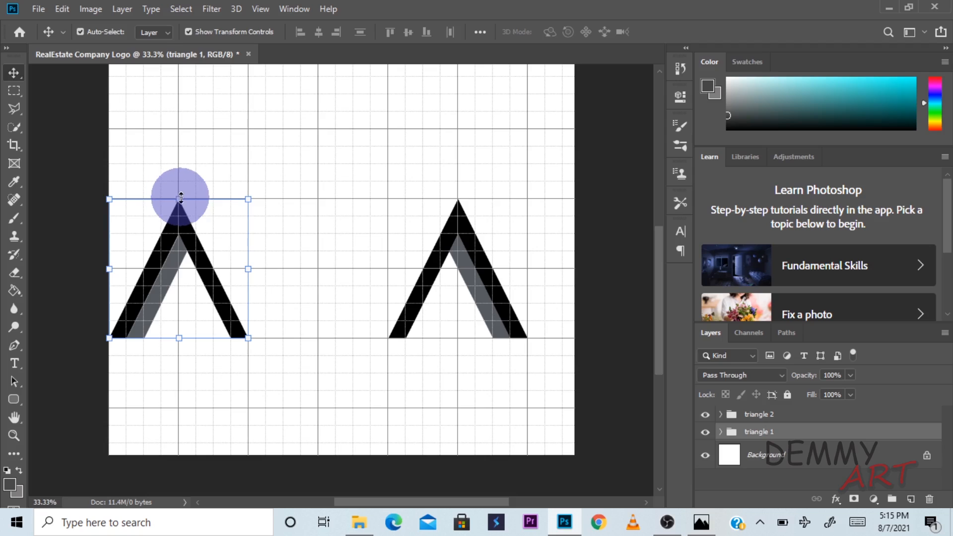
left_click_drag(180, 199, 189, 233)
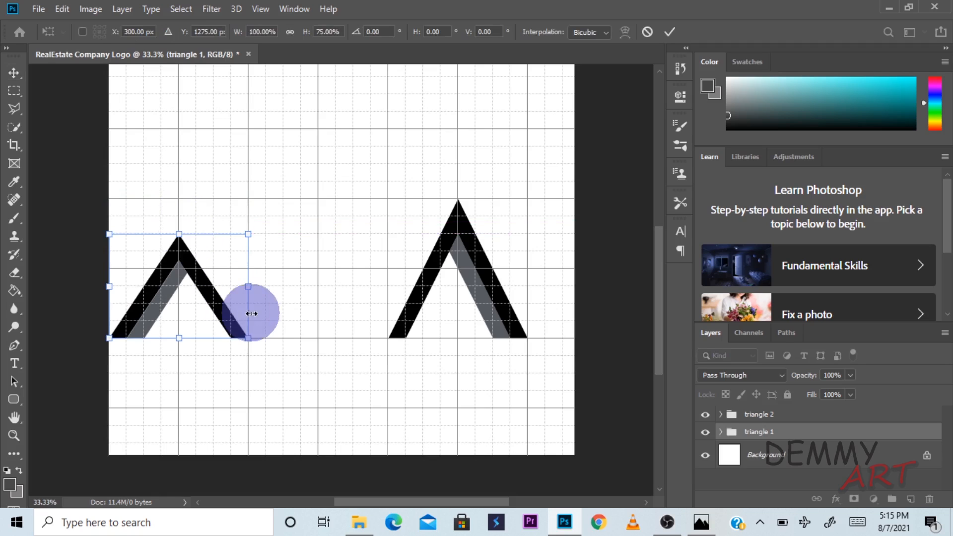
left_click_drag(249, 286, 252, 287)
left_click(166, 289)
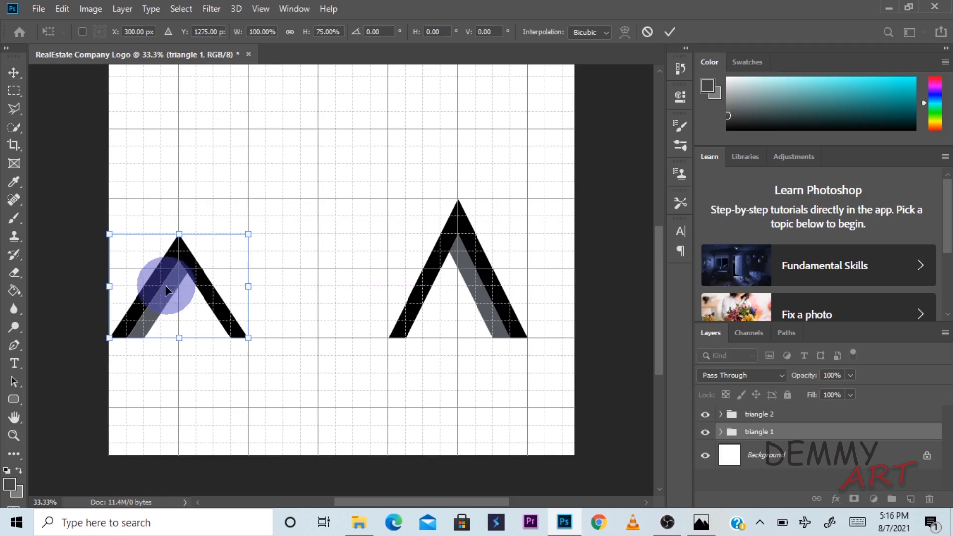
Draw a closed five-point shape about 1200 px wide and 600 px high between the two triangles, joining their apexes with a dipped top edge.
left_click(17, 347)
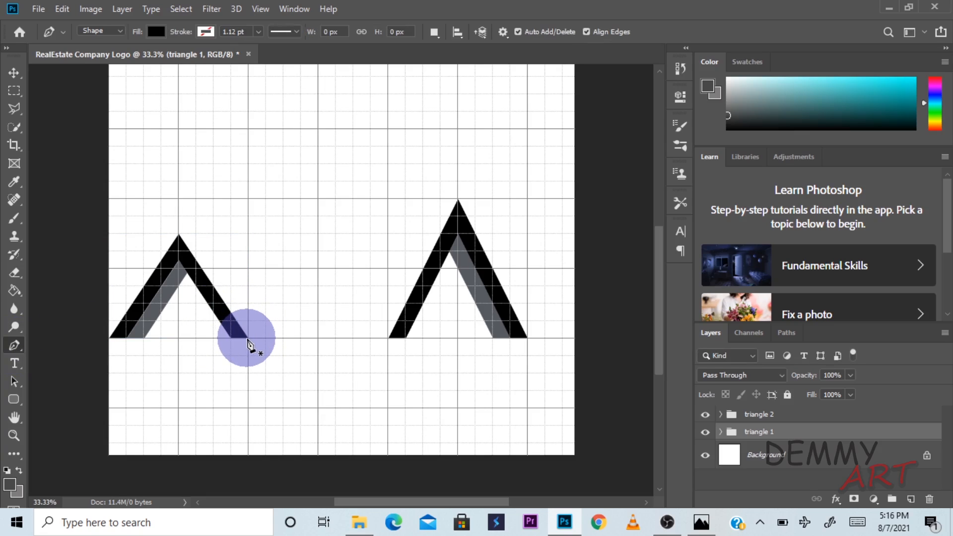
left_click_drag(248, 343, 249, 338)
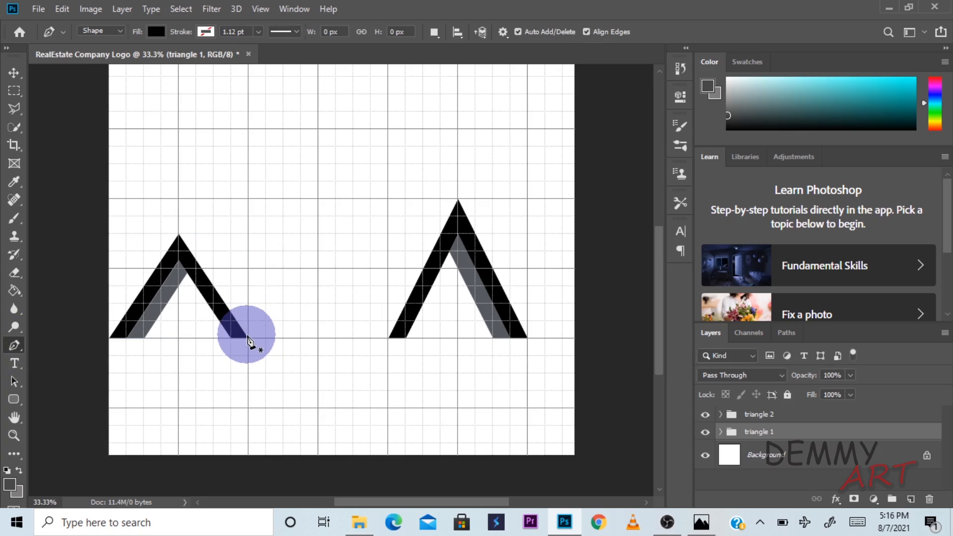
left_click(248, 339)
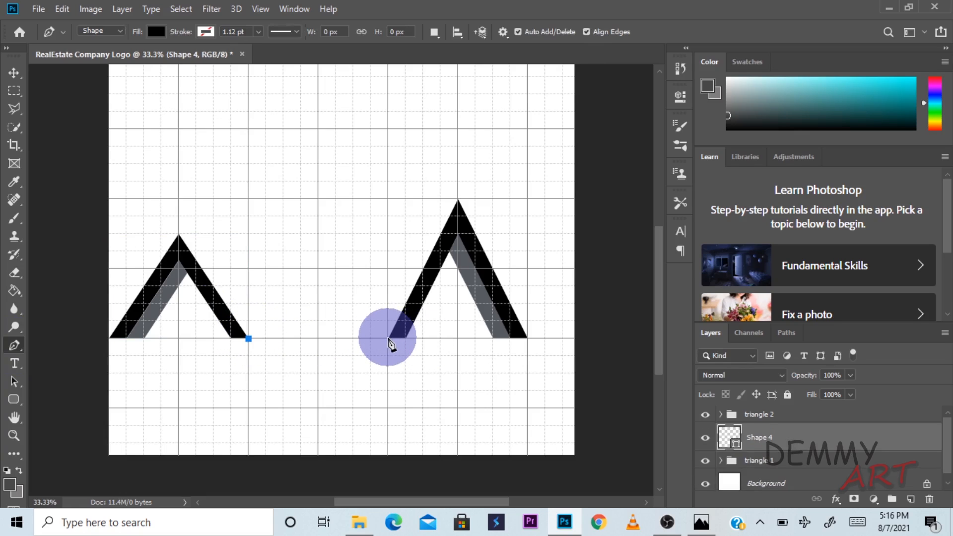
left_click(388, 339)
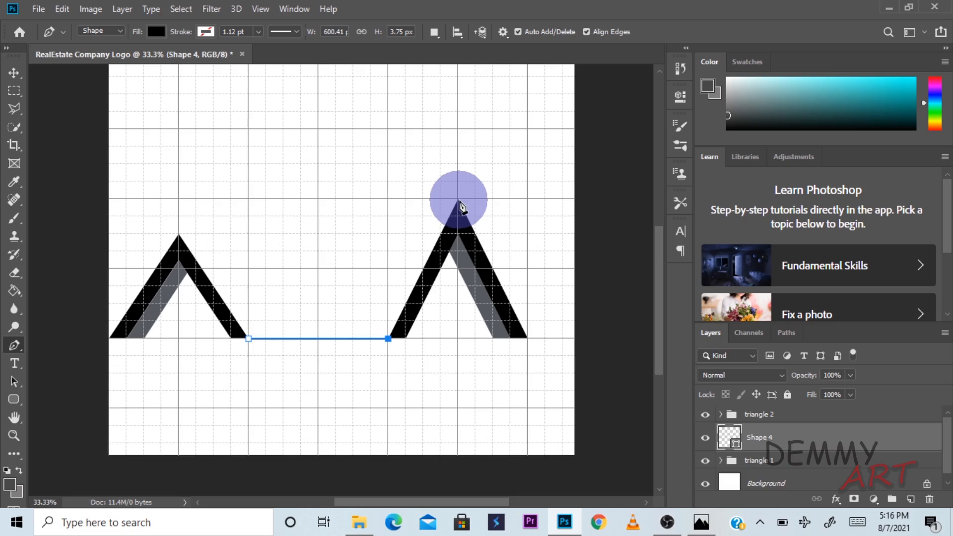
left_click(458, 200)
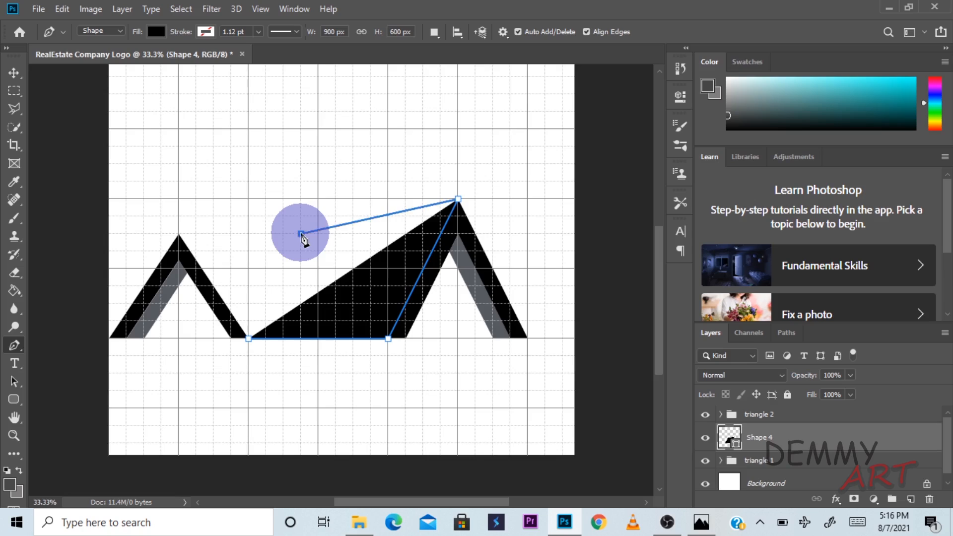
left_click(301, 234)
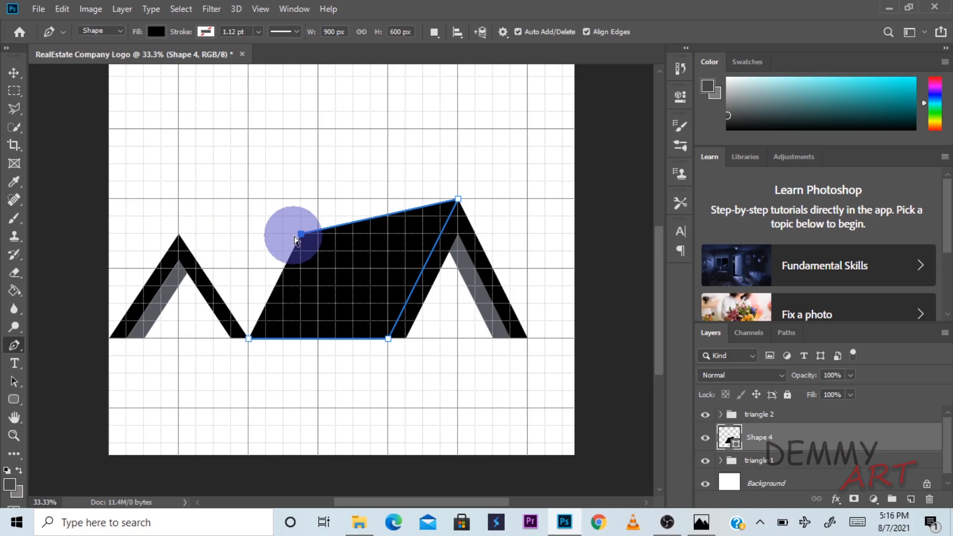
key("ctrl+z")
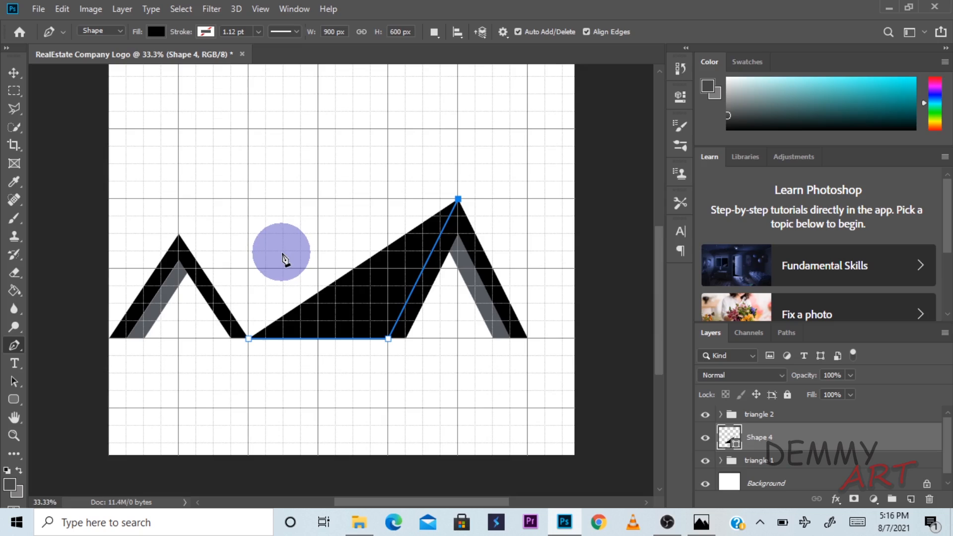
left_click(284, 252)
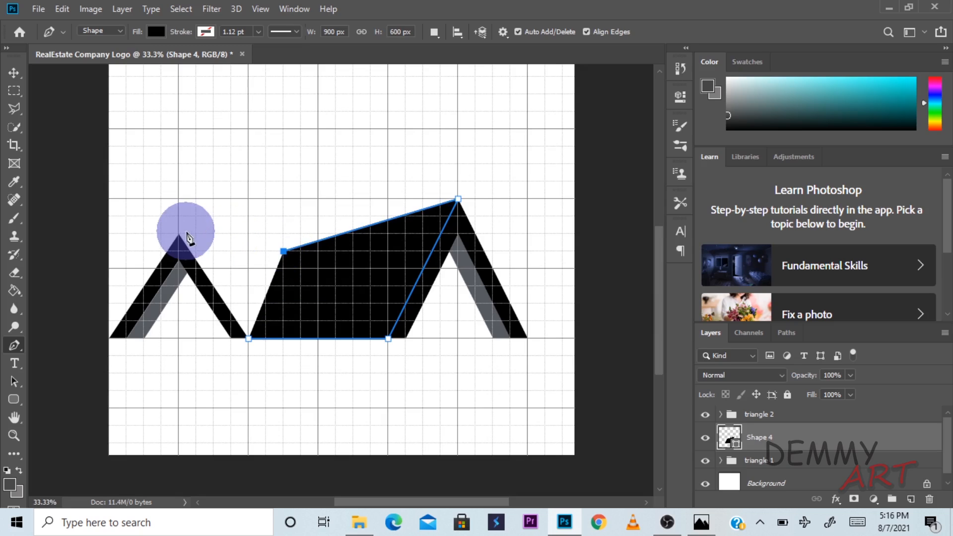
left_click(178, 234)
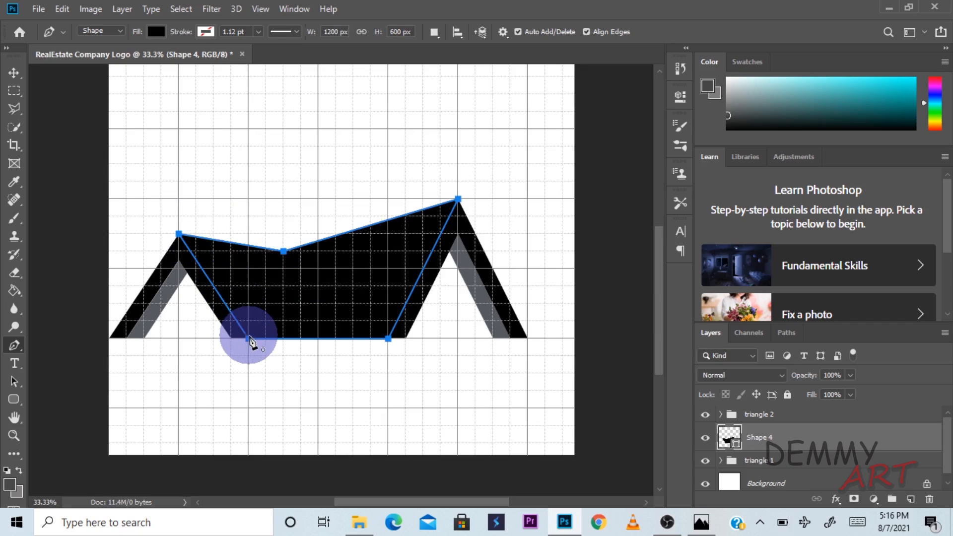
left_click(249, 339)
Fill the new roof shape between the triangles with red and deselect it.
left_click(156, 32)
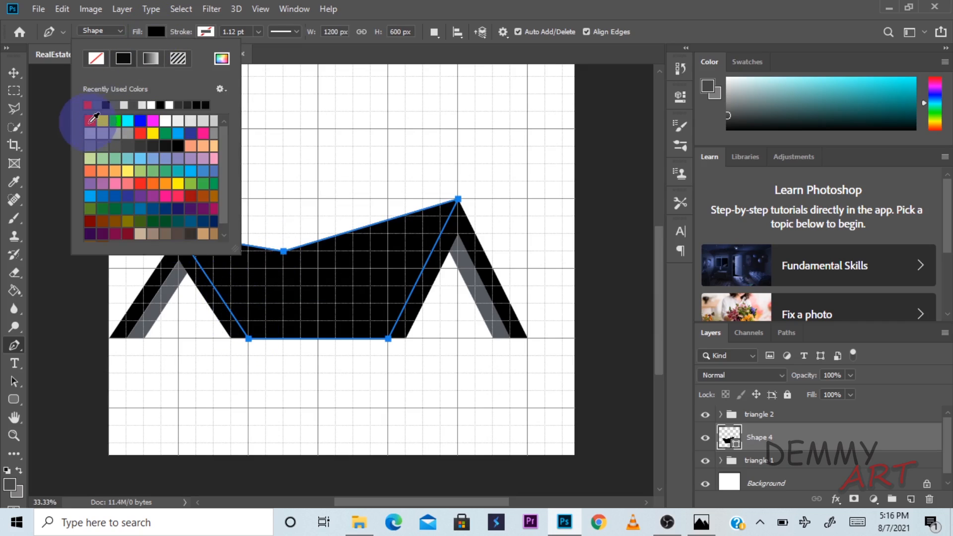
left_click(90, 105)
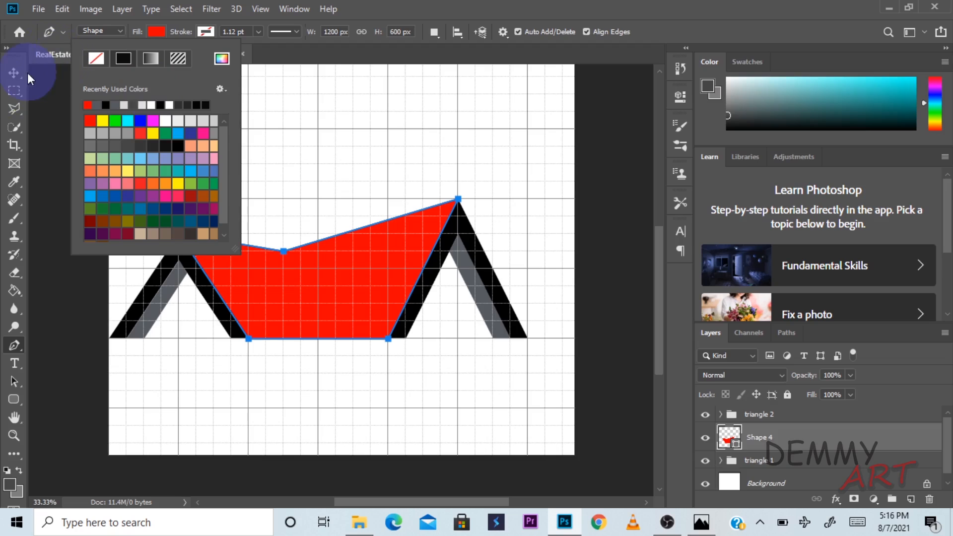
left_click(9, 75)
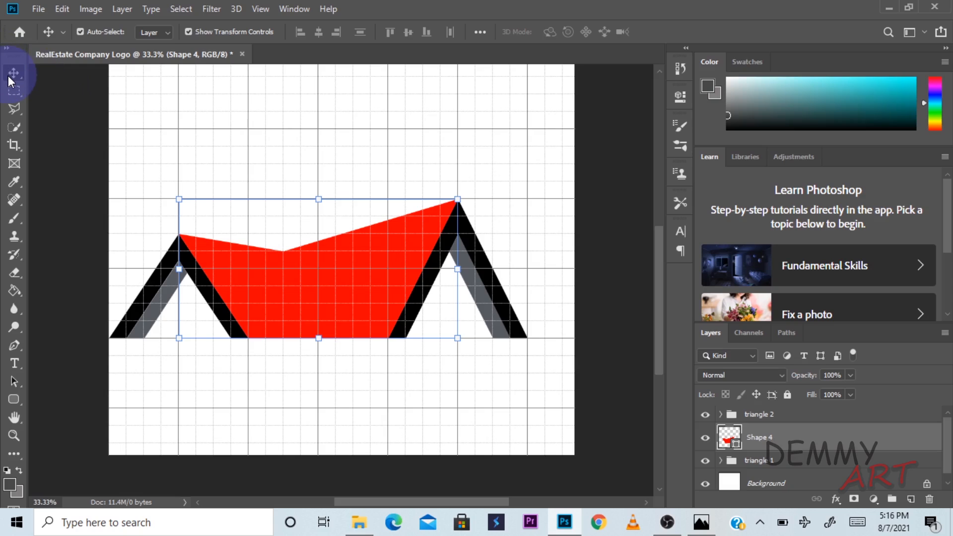
left_click(279, 116)
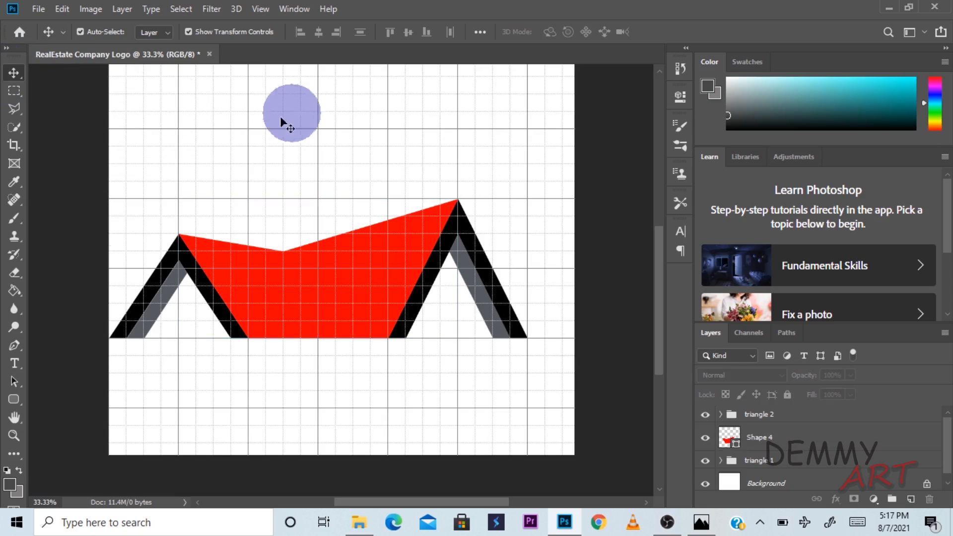
Duplicate the black chevron and its grey strip, Shape 1 and Shape 2, from the triangle 1 group.
left_click(754, 460)
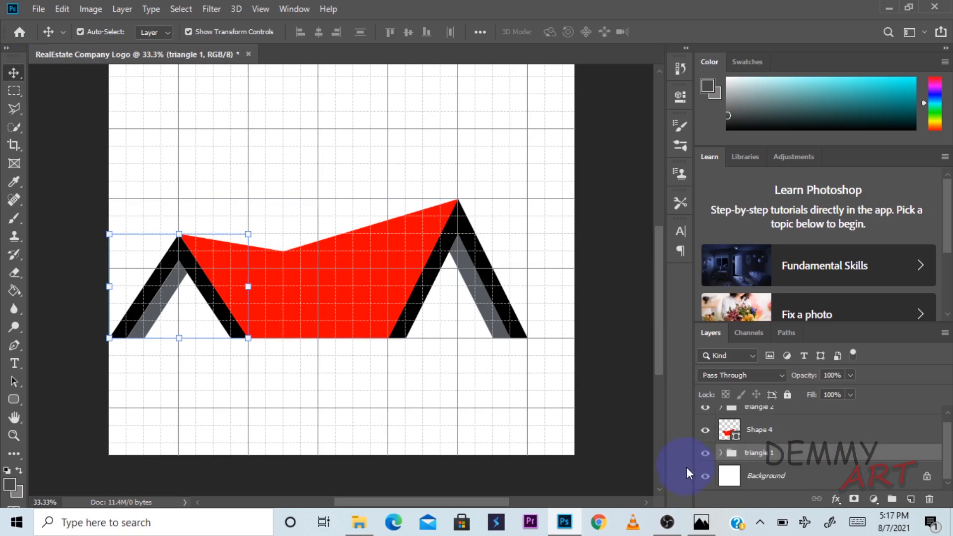
left_click(721, 453)
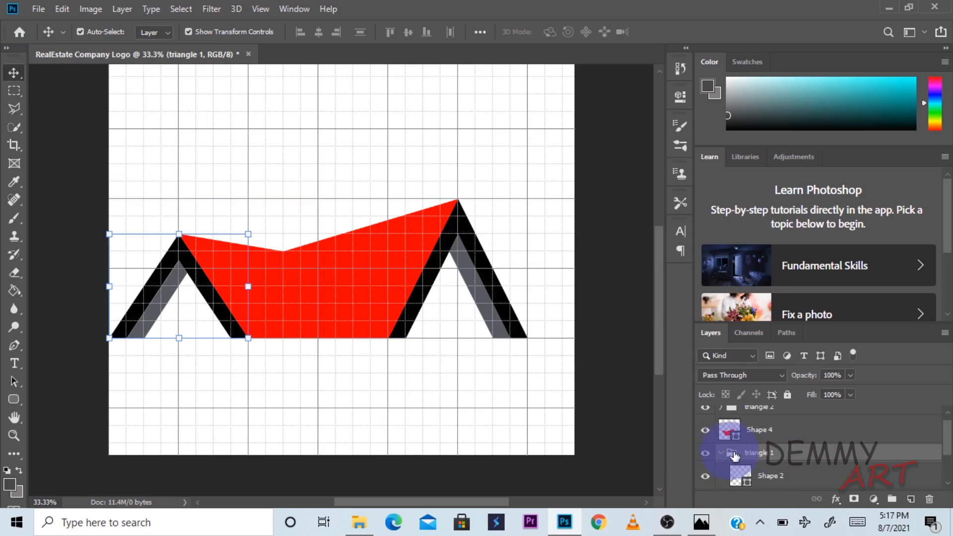
scroll(946, 447, "down", 1)
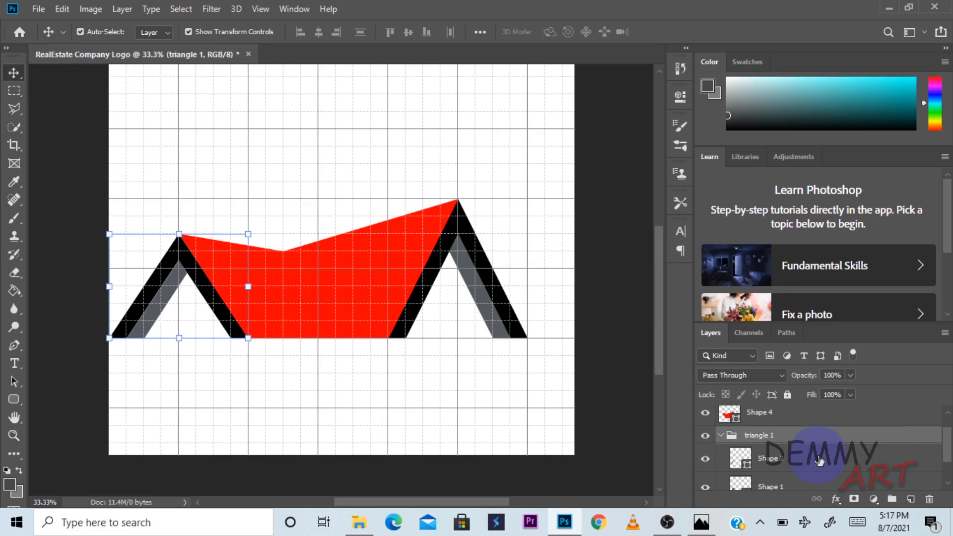
left_click(797, 457)
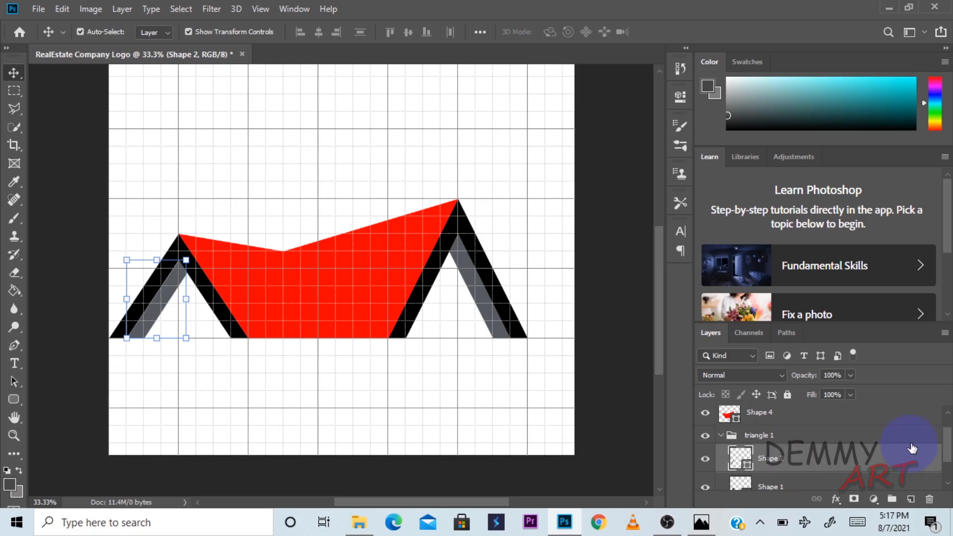
left_click_drag(947, 433, 948, 439)
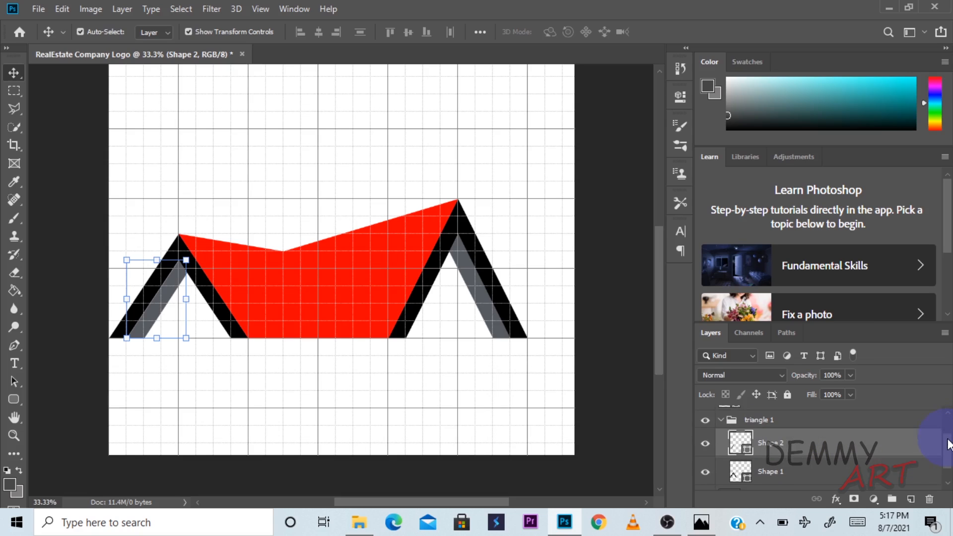
left_click(795, 475, "shift")
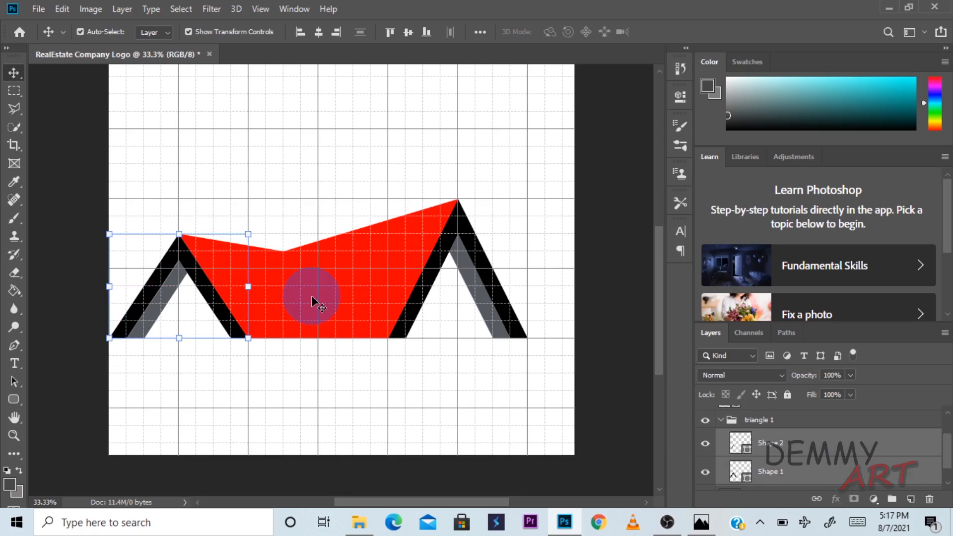
key("ctrl+v")
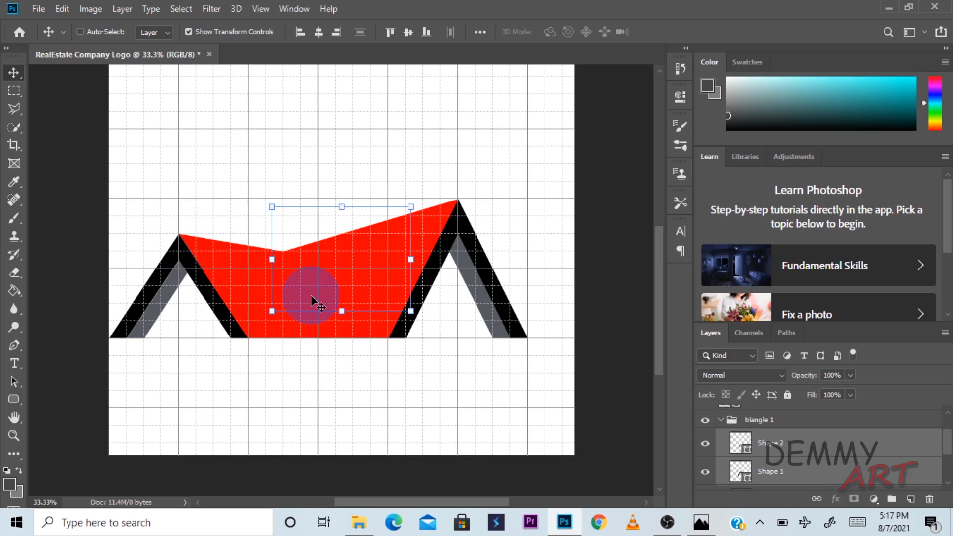
Scale the copied chevron and strip to about 47% and place them on the red roof's upper edge, just right of triangle 1's apex.
left_click_drag(337, 209, 262, 155)
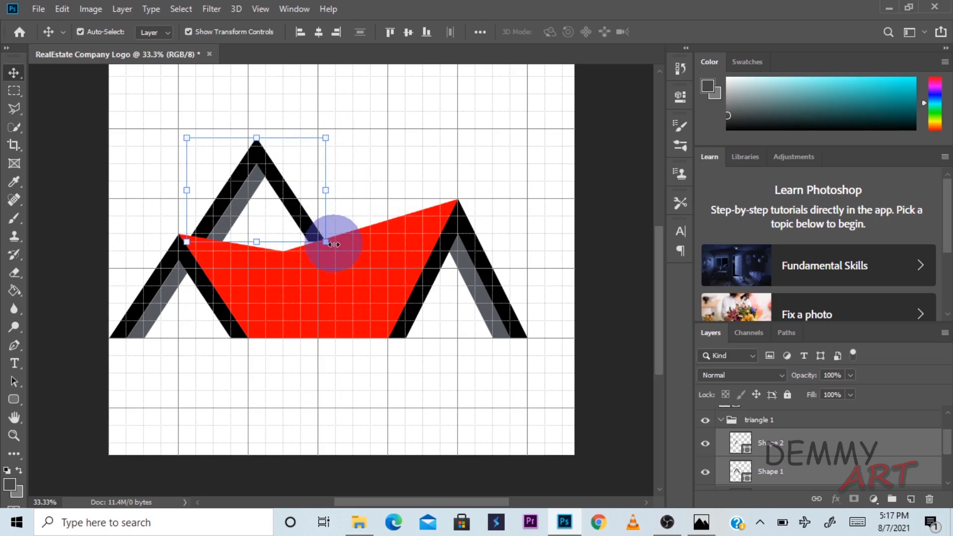
left_click_drag(325, 243, 274, 203)
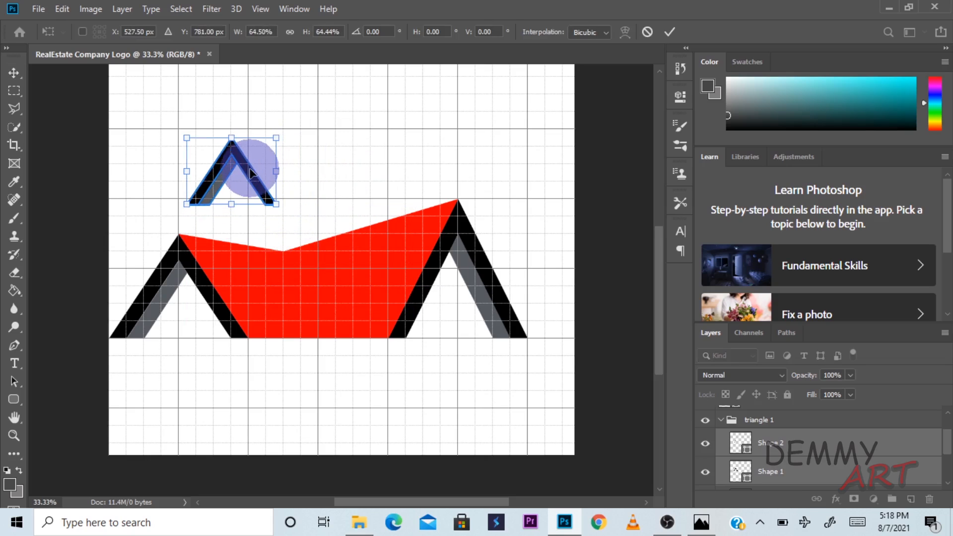
left_click_drag(248, 174, 268, 219)
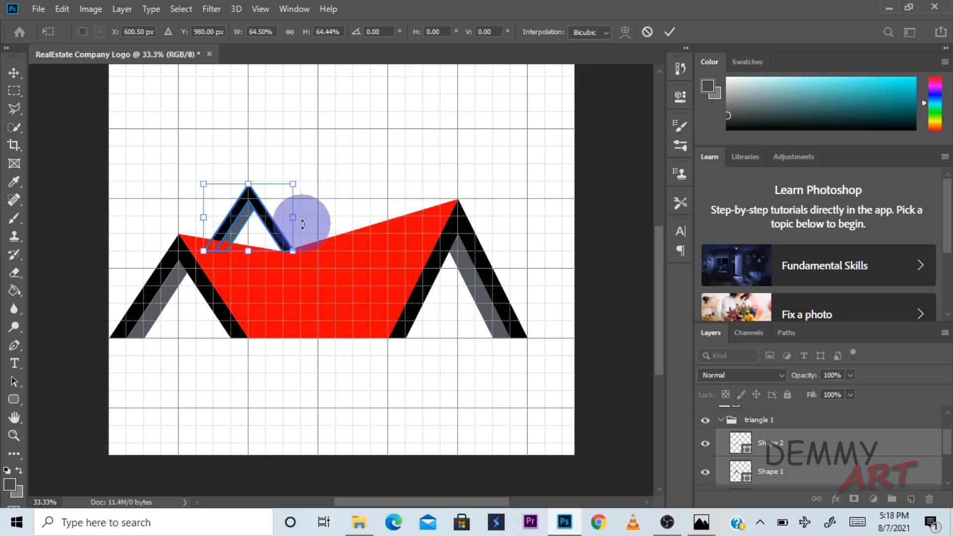
left_click_drag(292, 251, 245, 231)
left_click_drag(246, 229, 249, 230)
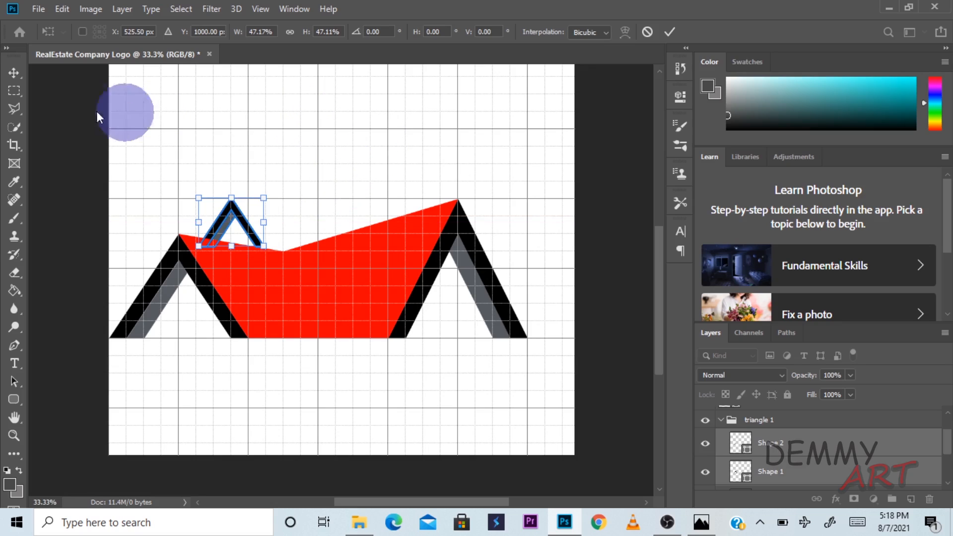
left_click(10, 75)
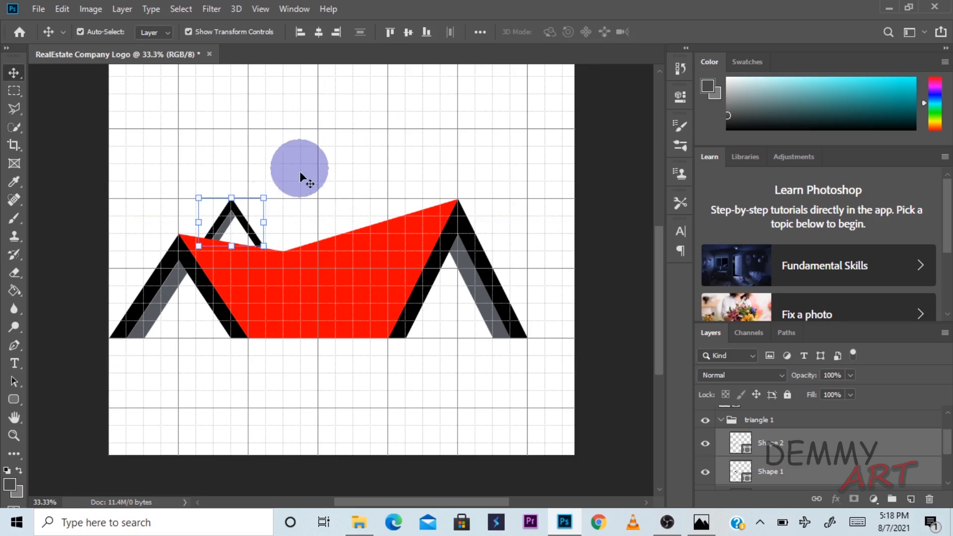
left_click_drag(242, 225, 238, 218)
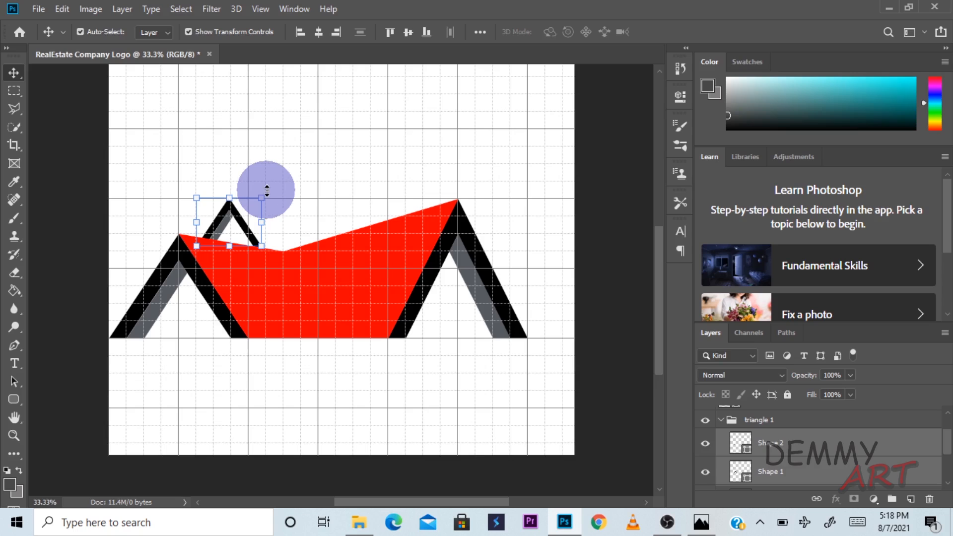
left_click_drag(268, 189, 312, 206)
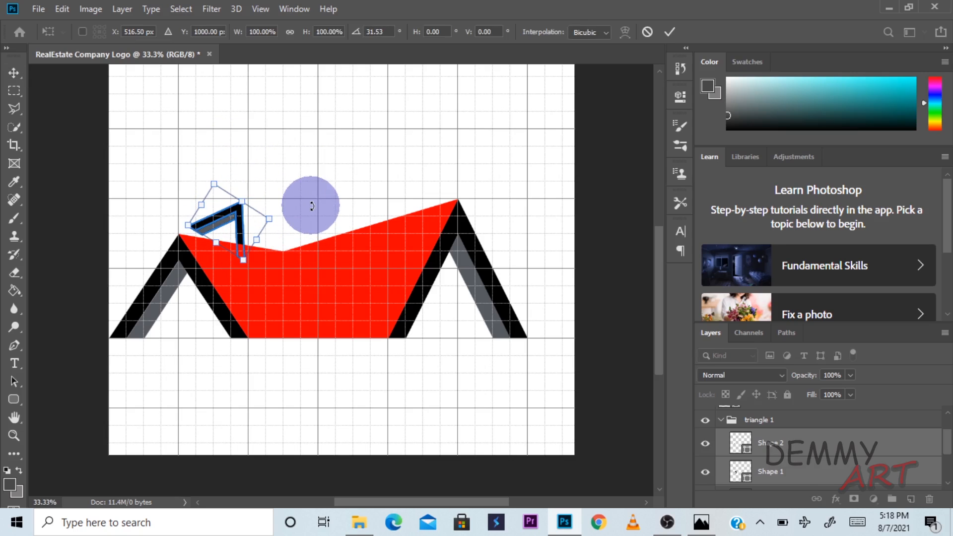
key("ctrl+z")
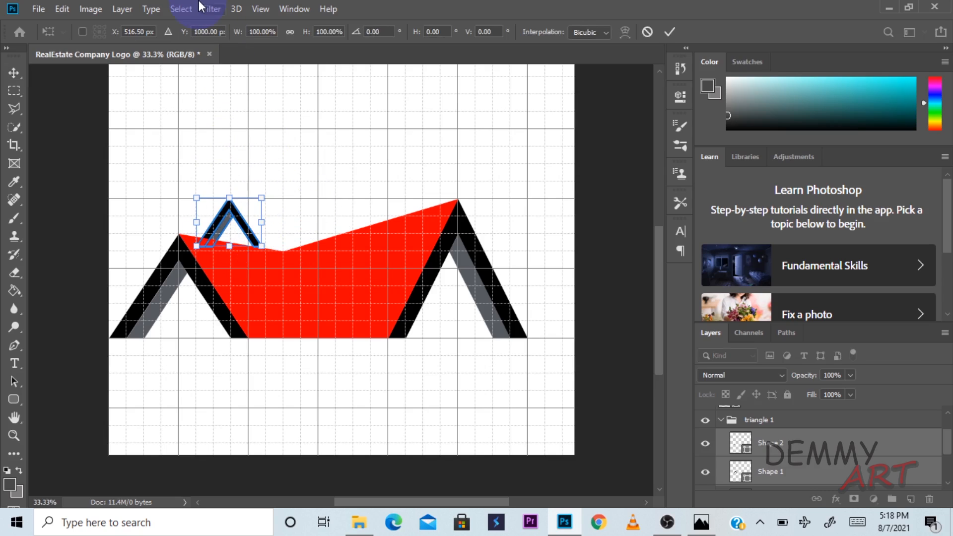
left_click(65, 7)
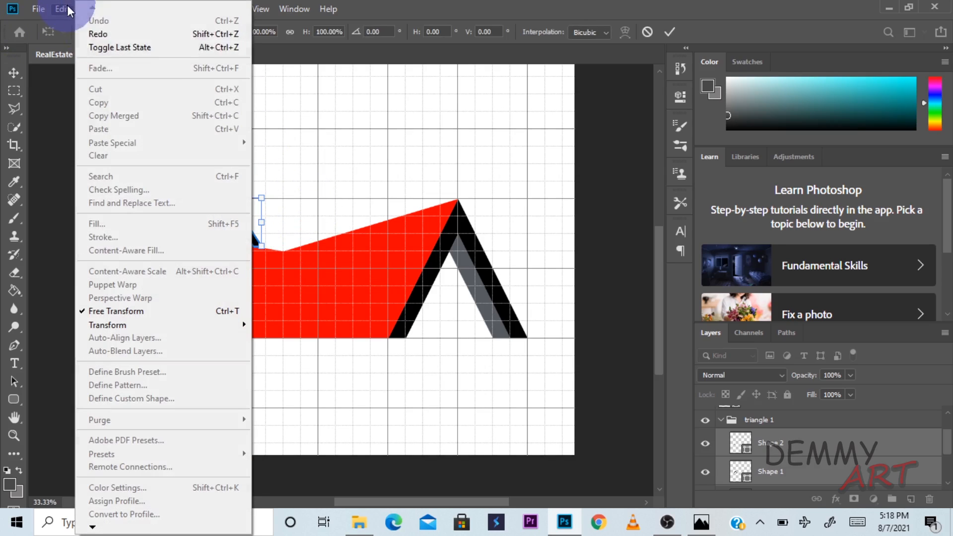
mouse_move(122, 324)
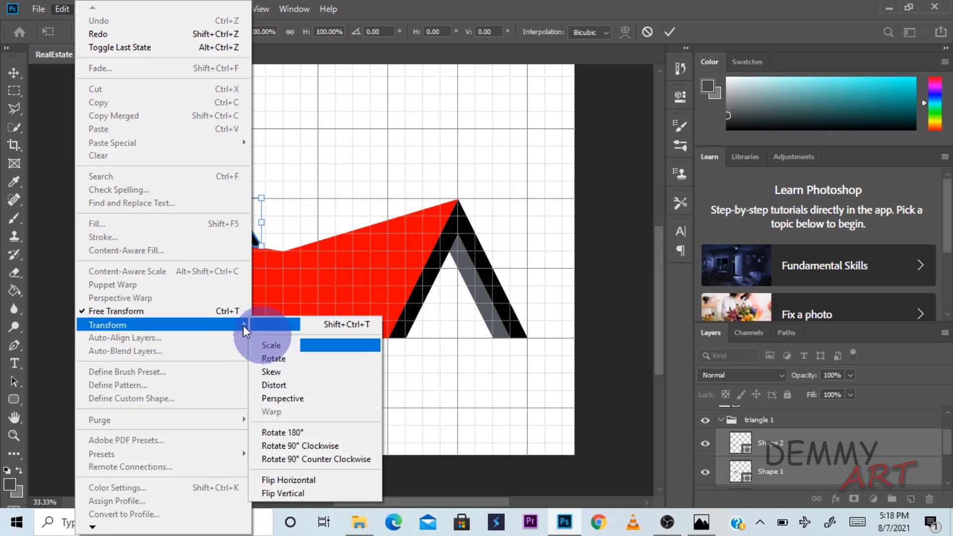
left_click(152, 311)
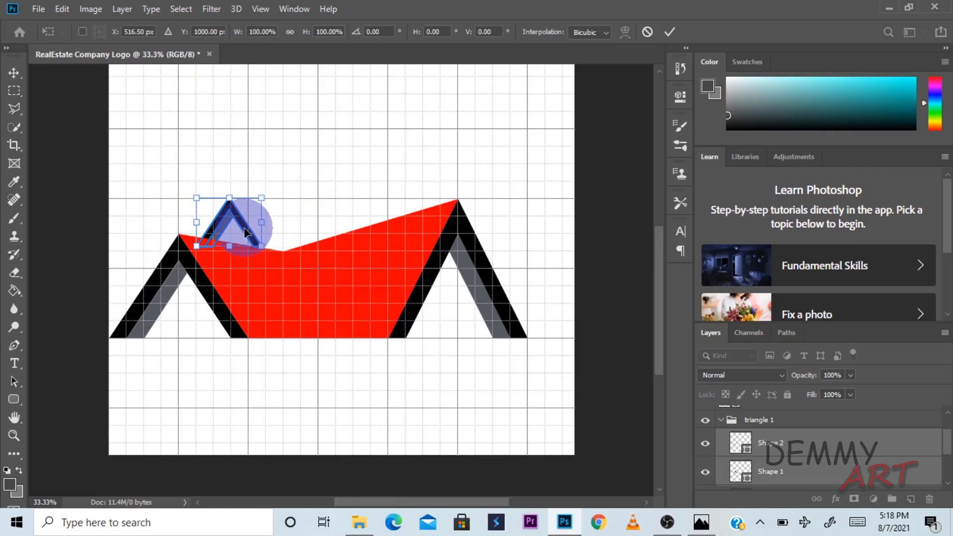
Lower the small chevron slightly so its apex aligns with triangle 2's apex, apply the transform and deselect it.
left_click_drag(245, 232, 244, 234)
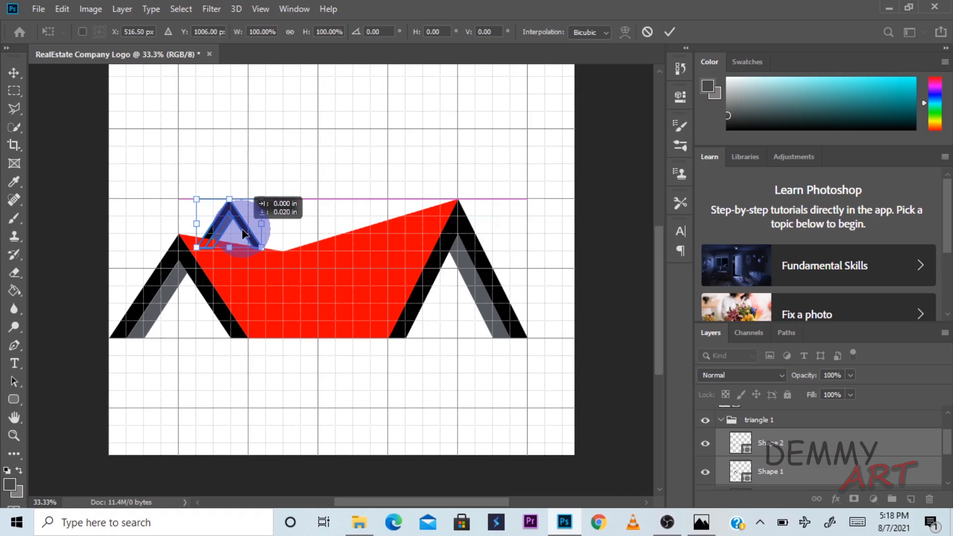
key("Return")
left_click(506, 176)
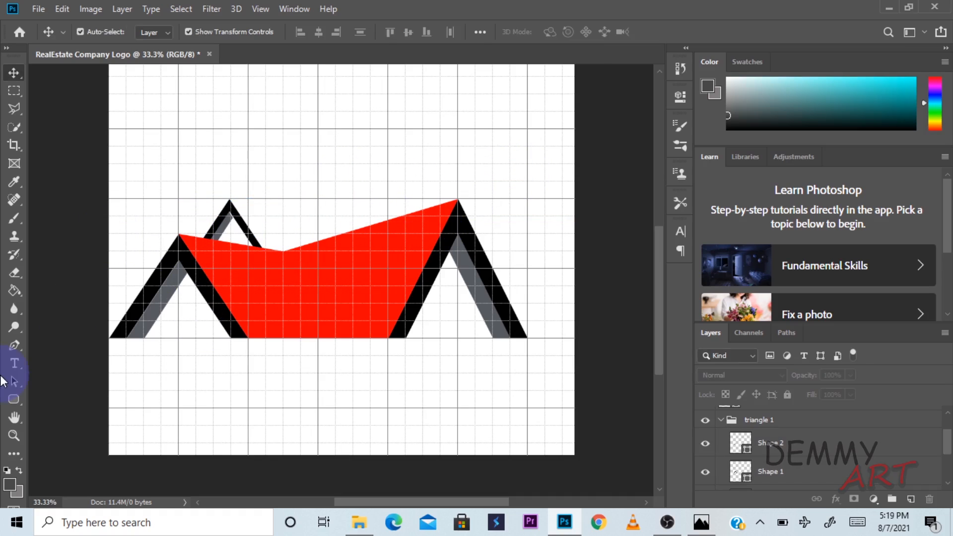
Choose red as the fill for new Pen tool shapes.
left_click(15, 344)
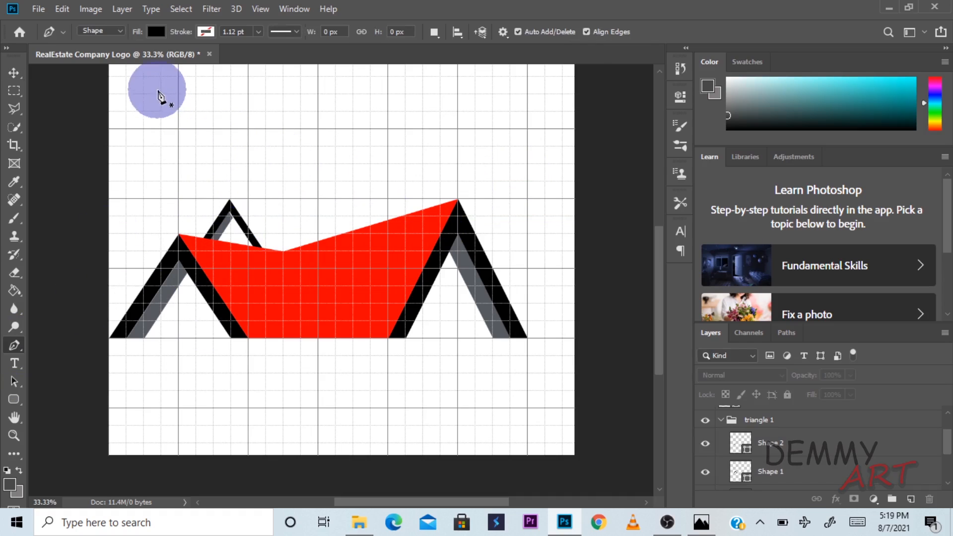
left_click(157, 31)
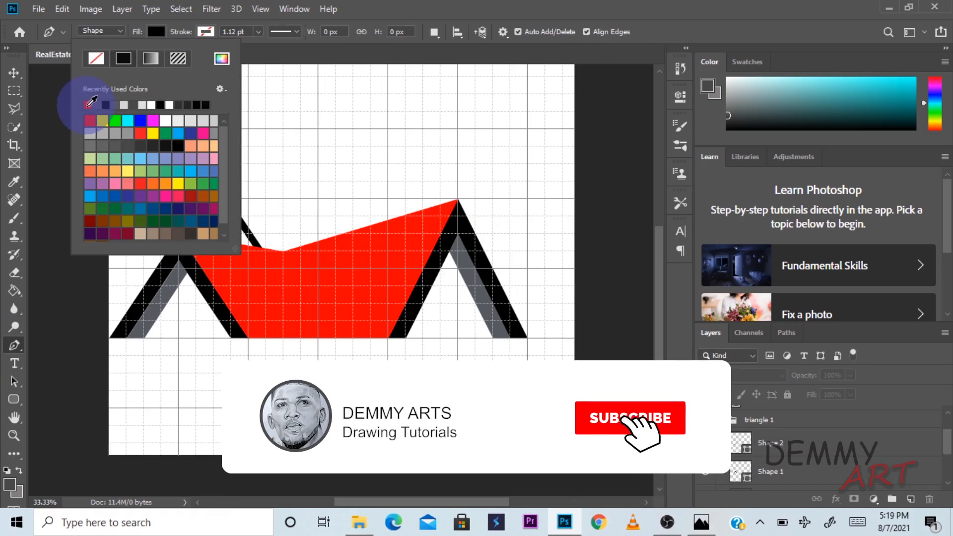
left_click(90, 105)
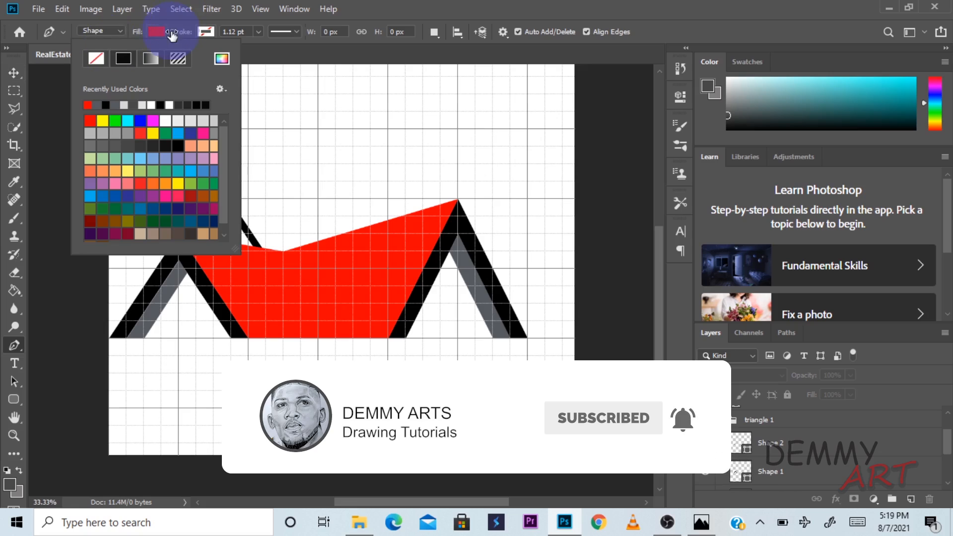
left_click(10, 73)
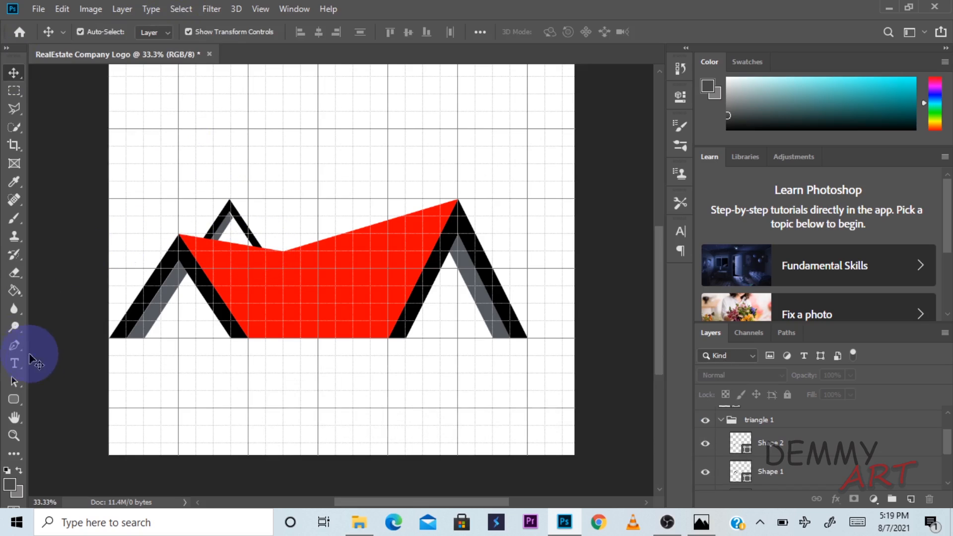
Start a Pen tool shape from the small chevron's lower right end to the red roof's valley and up to the chevron's apex height.
left_click(15, 341)
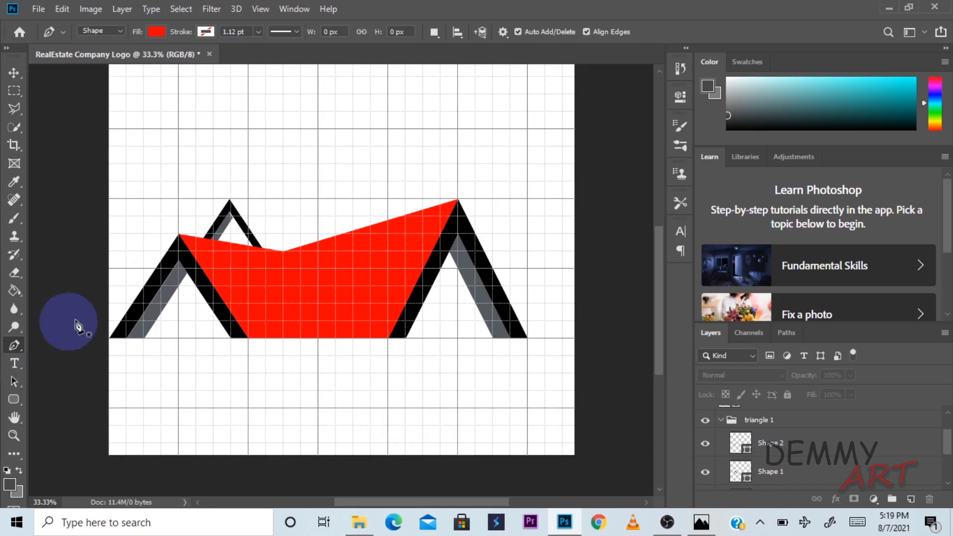
left_click(265, 251)
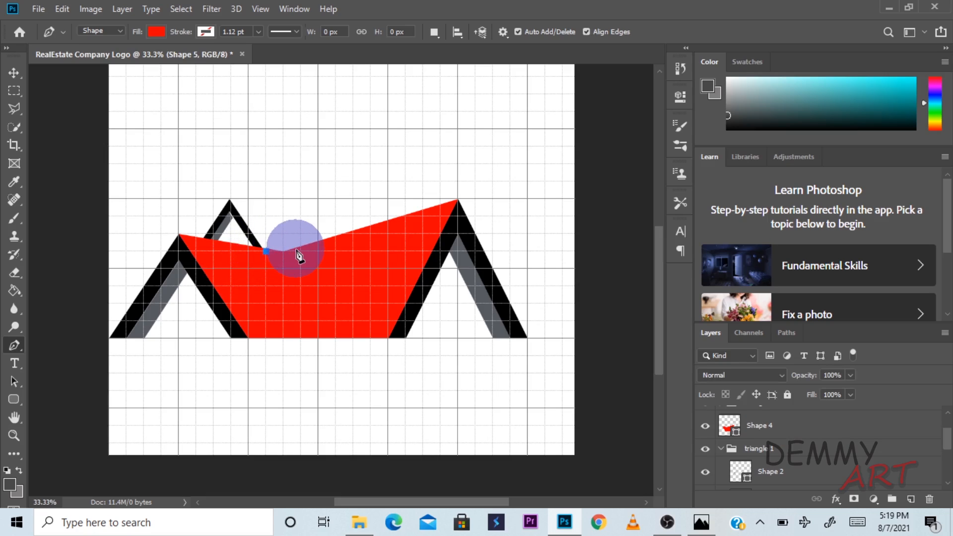
key("ctrl+z")
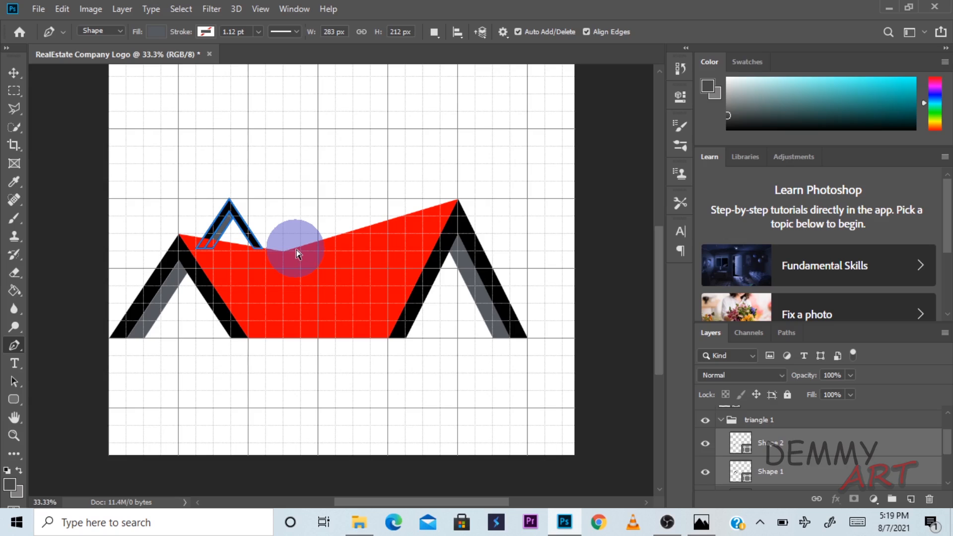
key("ctrl+plus")
key("ctrl+plus")
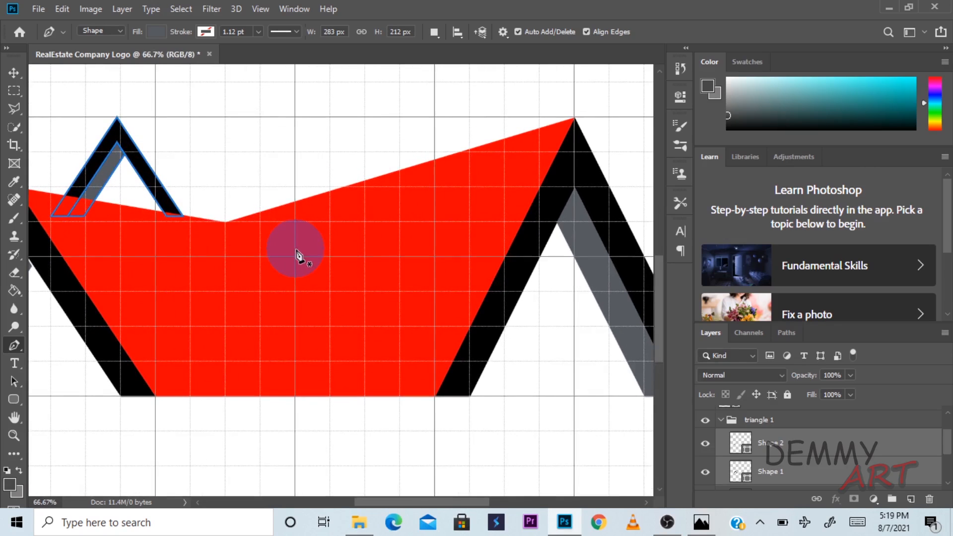
left_click_drag(296, 249, 366, 327)
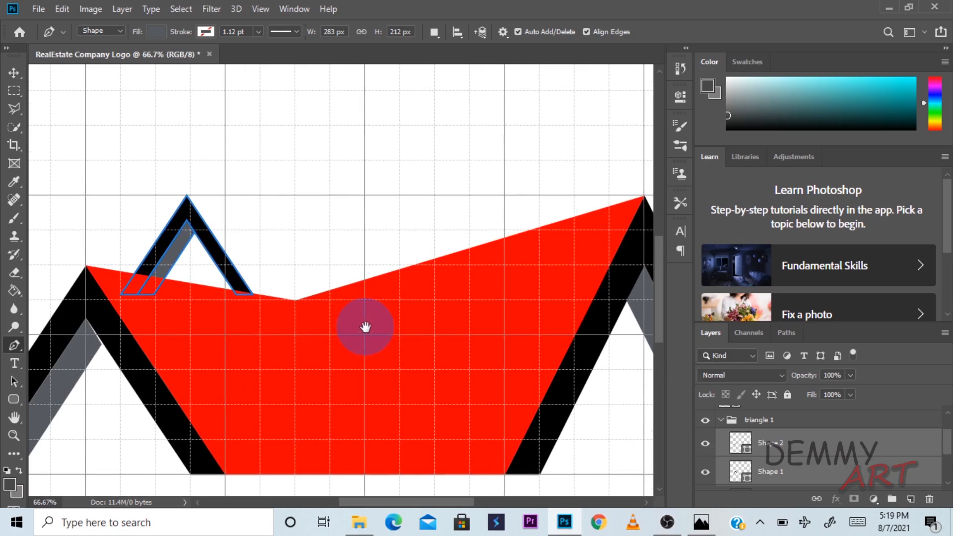
left_click(251, 294)
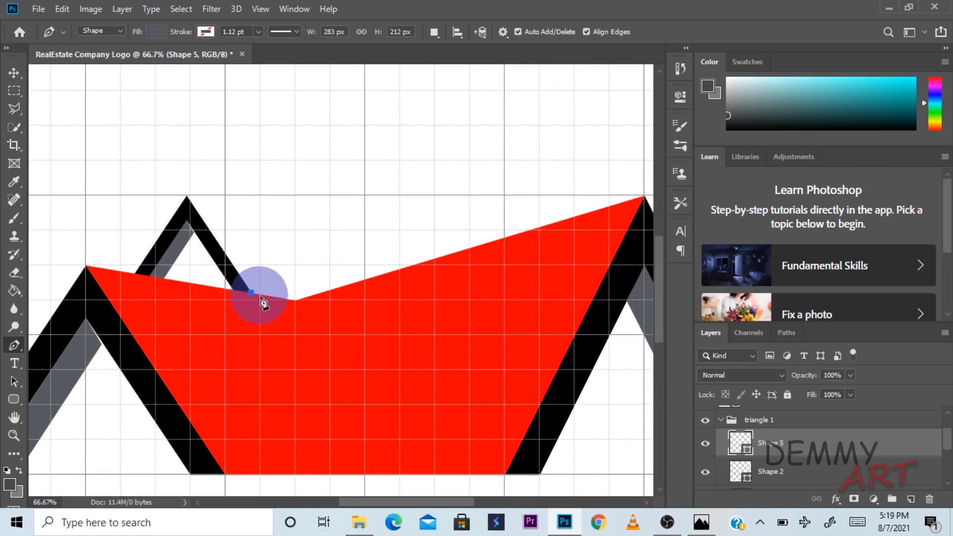
left_click(296, 301)
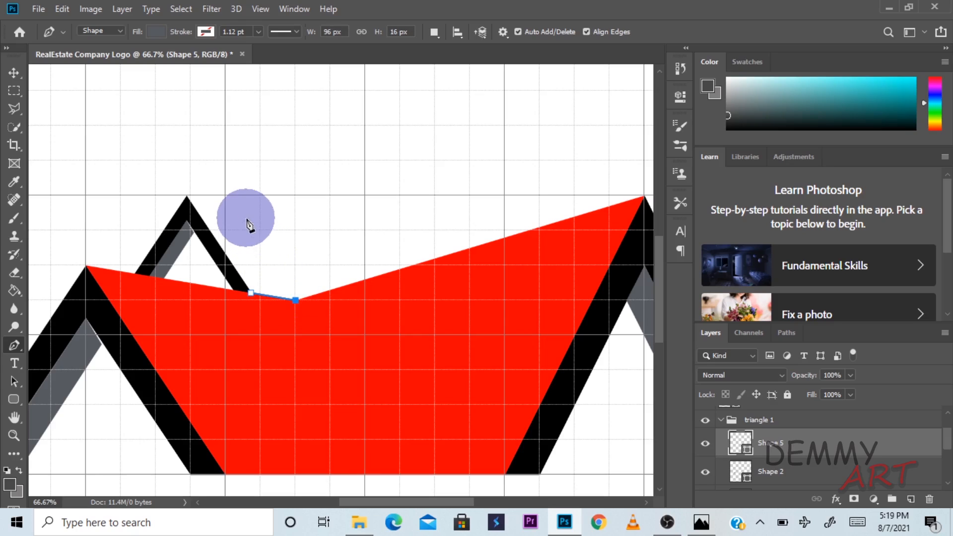
left_click(225, 195)
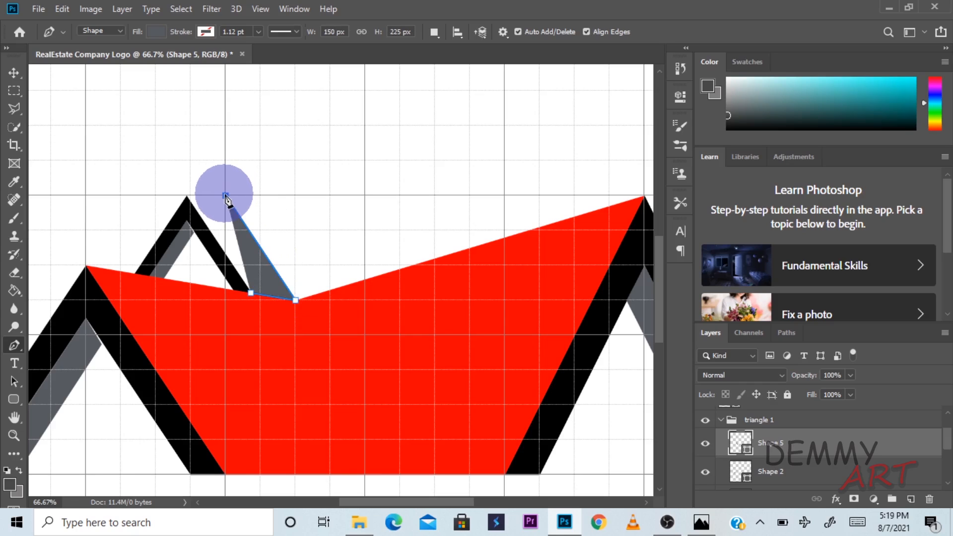
Place the shape's last corner at the small chevron's apex and close it into a slanted strip about 225 x 225 px.
left_click(190, 197)
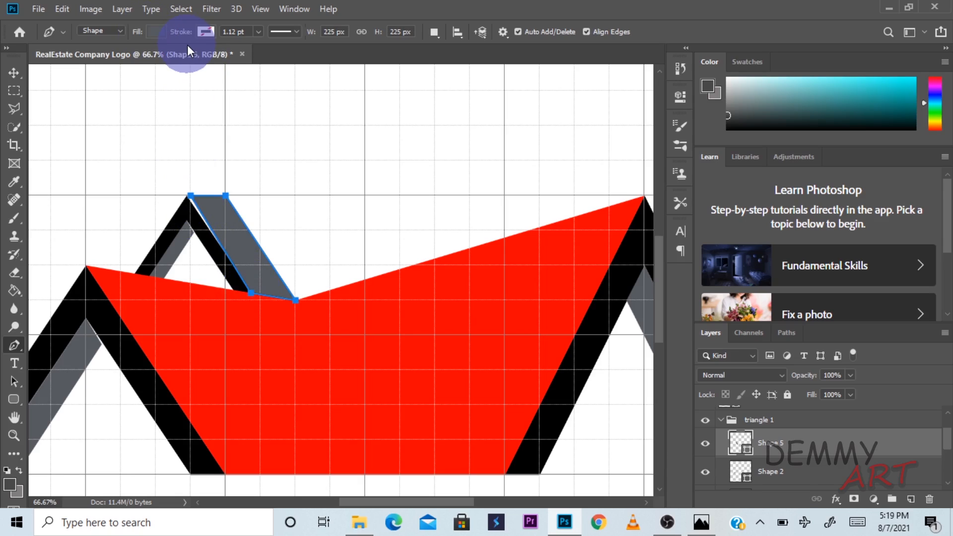
key("ctrl+z")
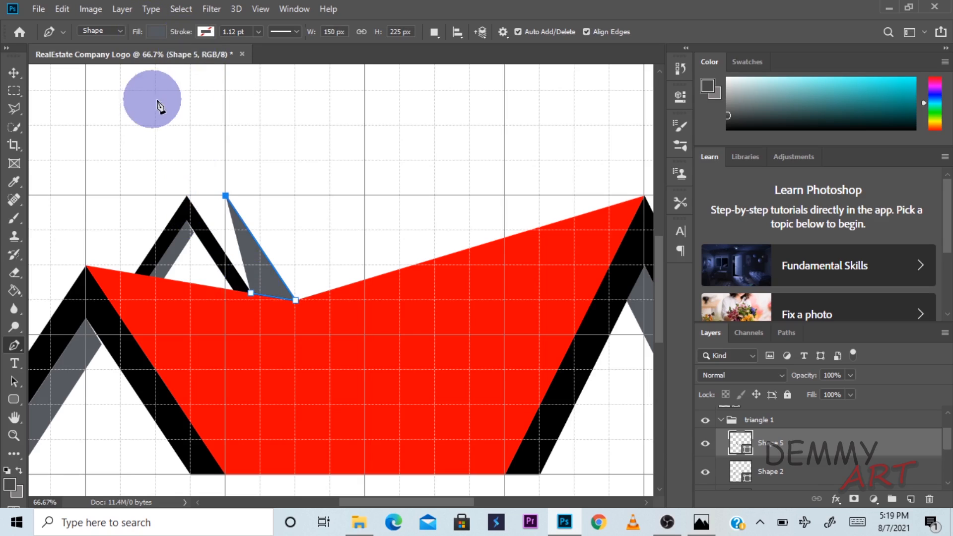
left_click(190, 196)
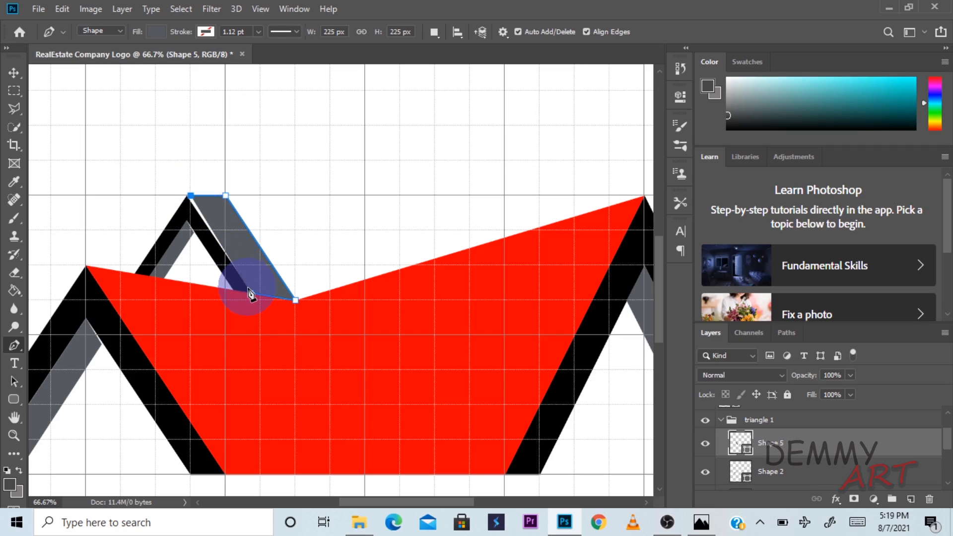
key("ctrl+z")
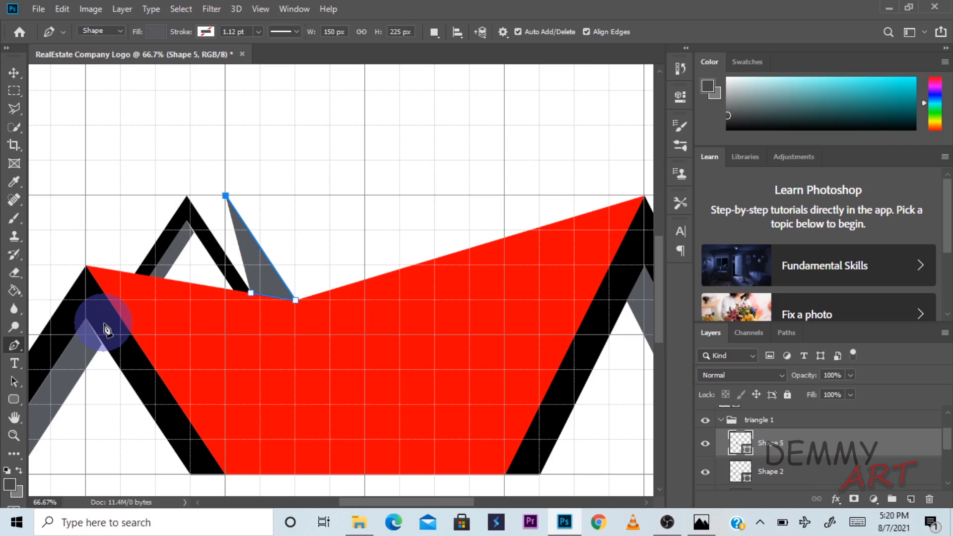
left_click(191, 197)
left_click(248, 291)
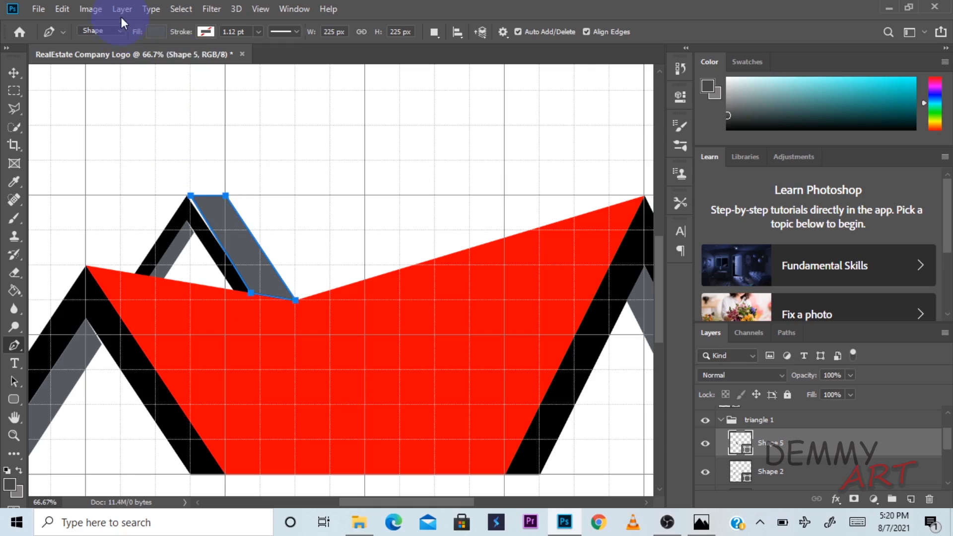
Fill the slanted strip with red, stretch it slightly to meet the small chevron's edge, and deselect it.
left_click(161, 32)
left_click(88, 105)
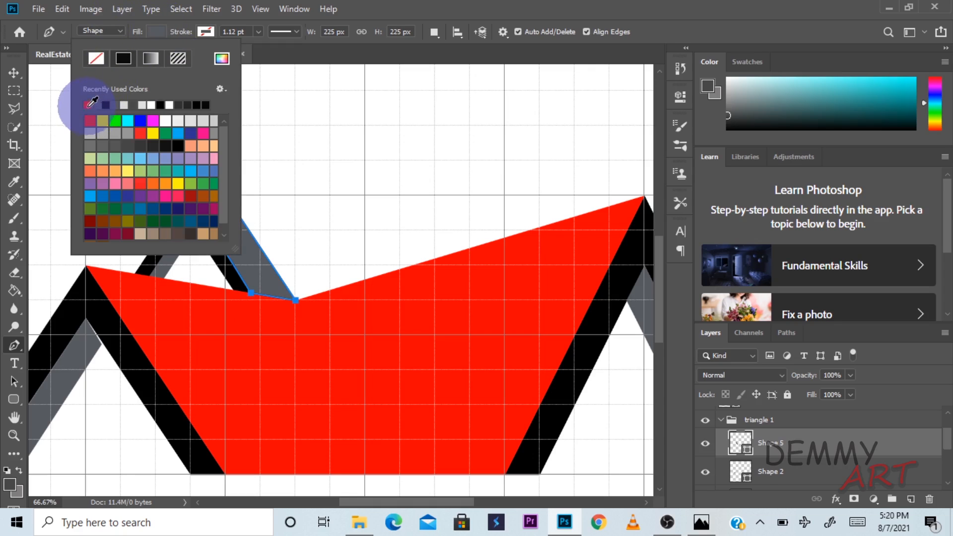
left_click(9, 70)
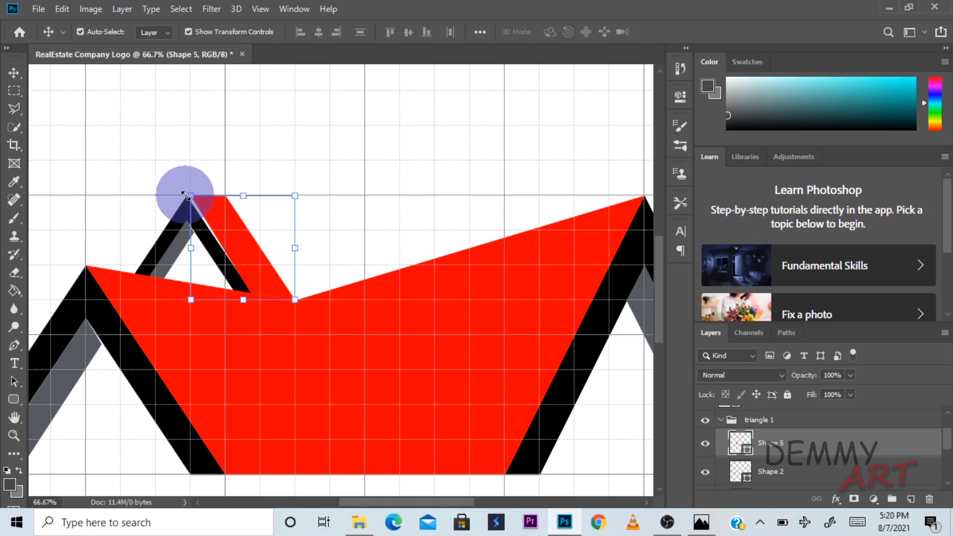
left_click_drag(186, 196, 183, 195)
left_click(6, 73)
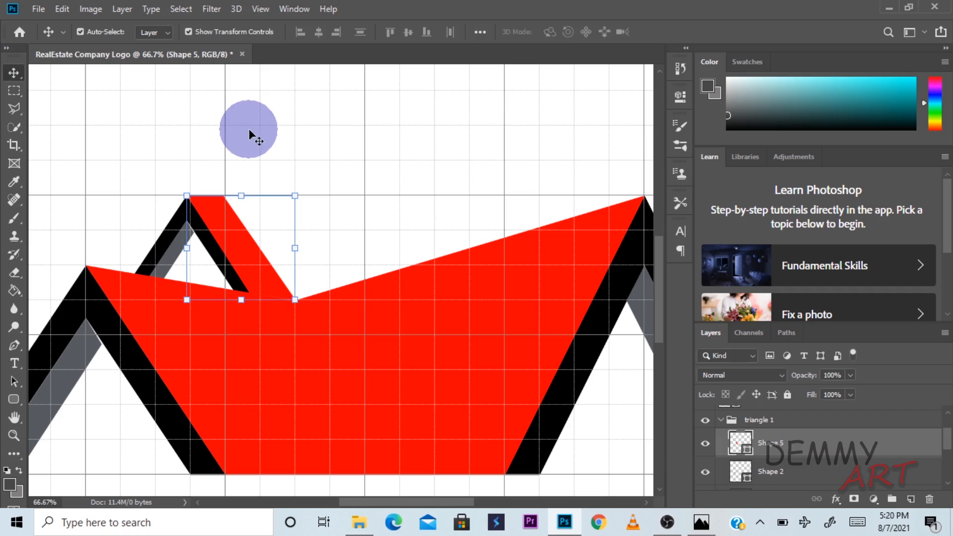
left_click(248, 129)
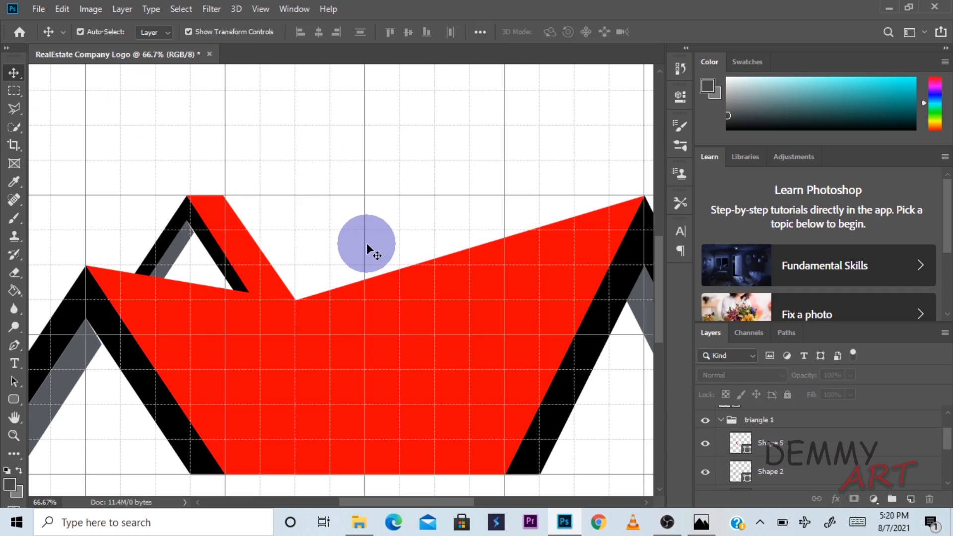
Examine the whole logo and its layer groups.
key("ctrl+plus")
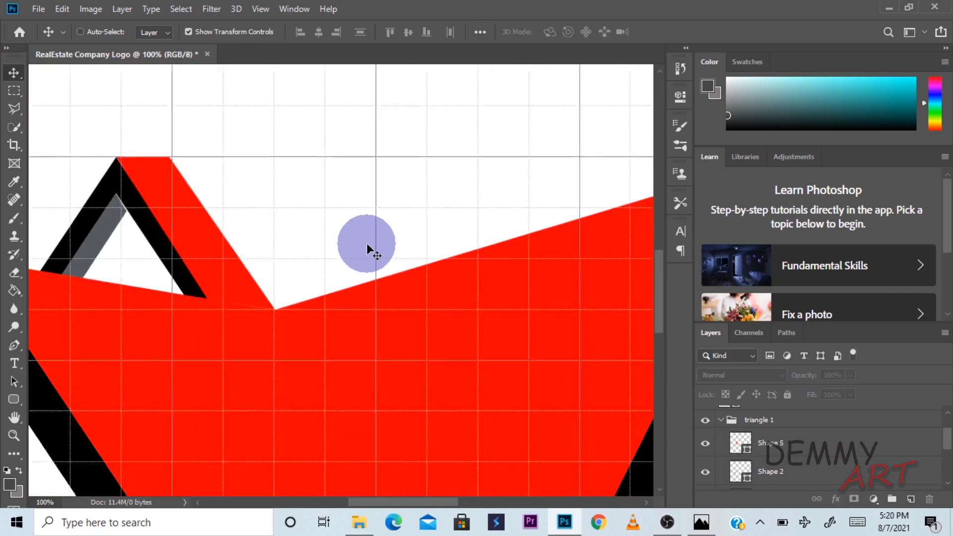
key("ctrl+minus")
key("ctrl+minus")
key("ctrl+minus")
key("ctrl+minus")
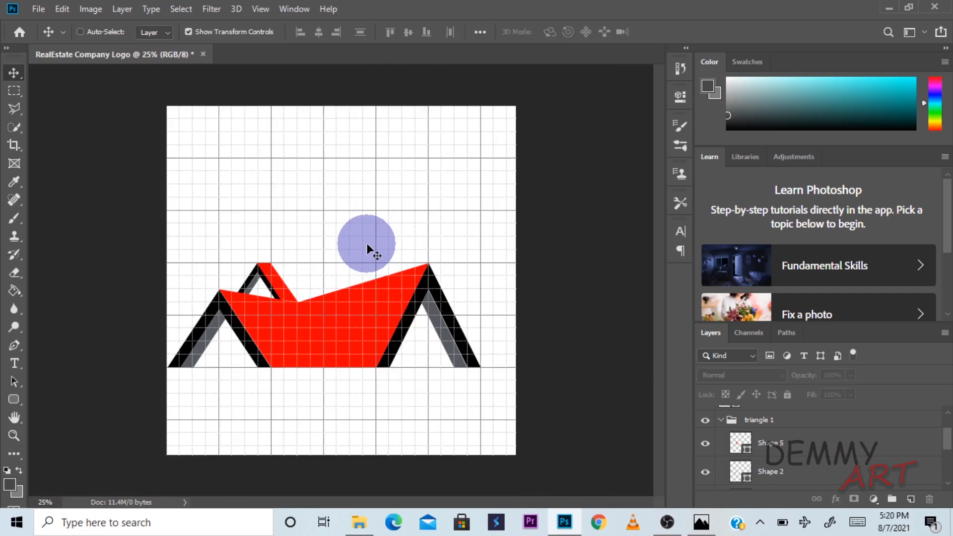
key("ctrl+plus")
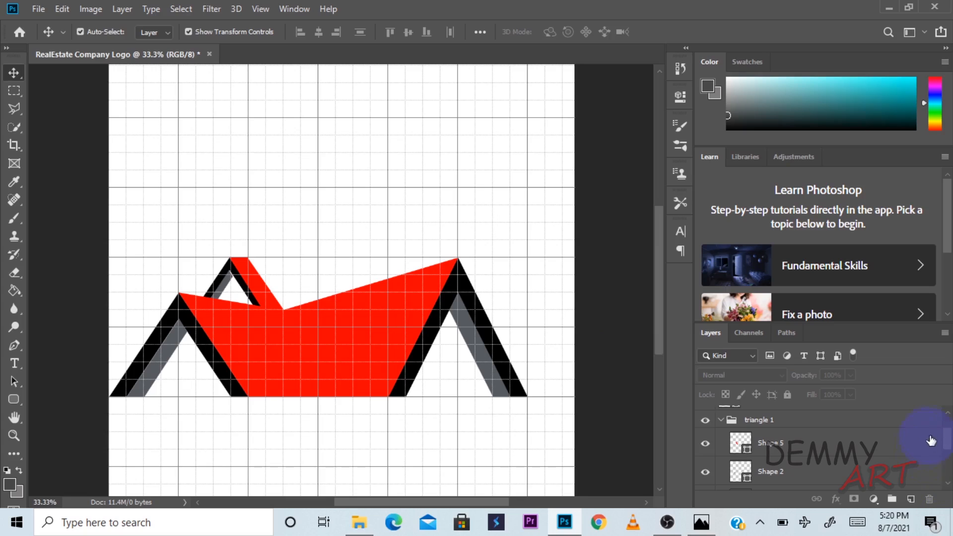
left_click(723, 421)
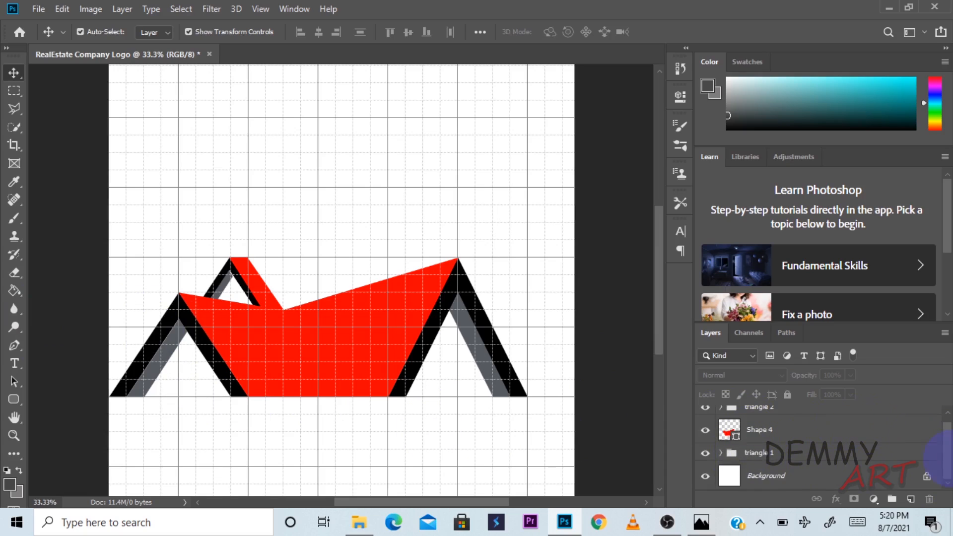
scroll(948, 450, "up", 1)
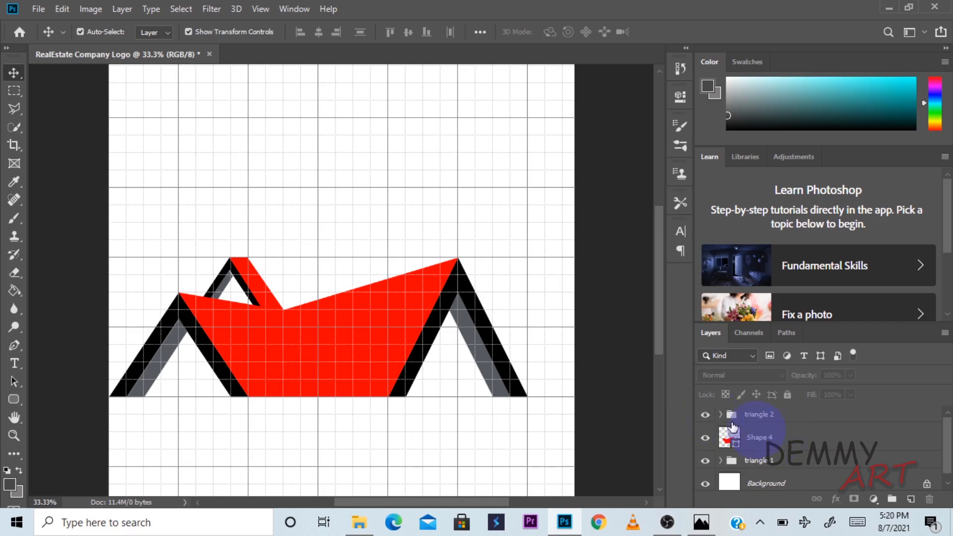
Move the red strip layer, Shape 5, out of the triangle 1 group to directly above Shape 4.
left_click(276, 304)
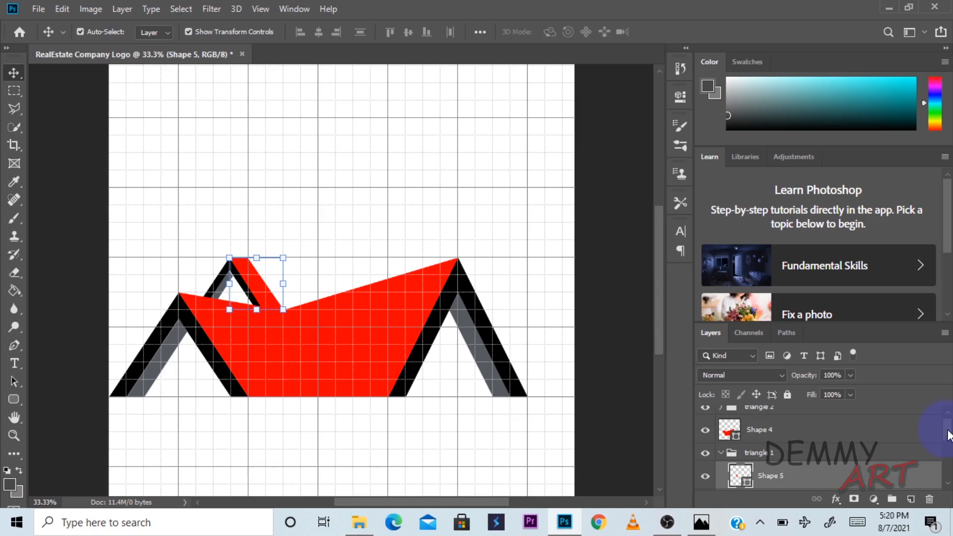
left_click_drag(948, 435, 950, 459)
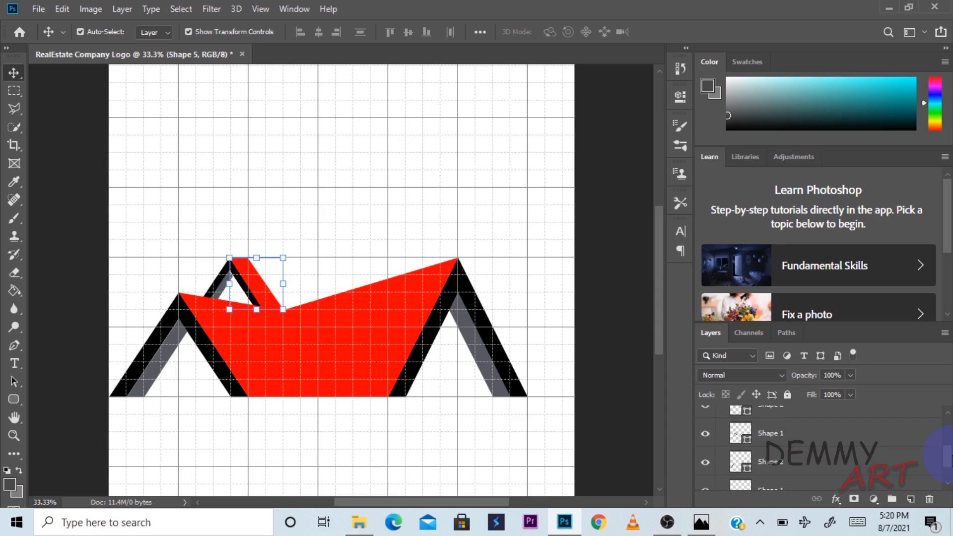
left_click(805, 467)
left_click_drag(949, 455, 943, 435)
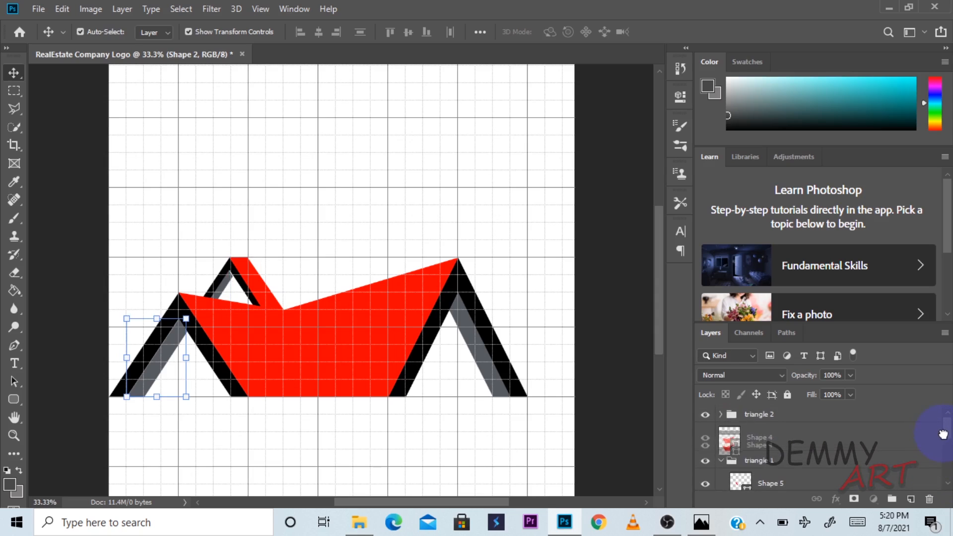
left_click(930, 438)
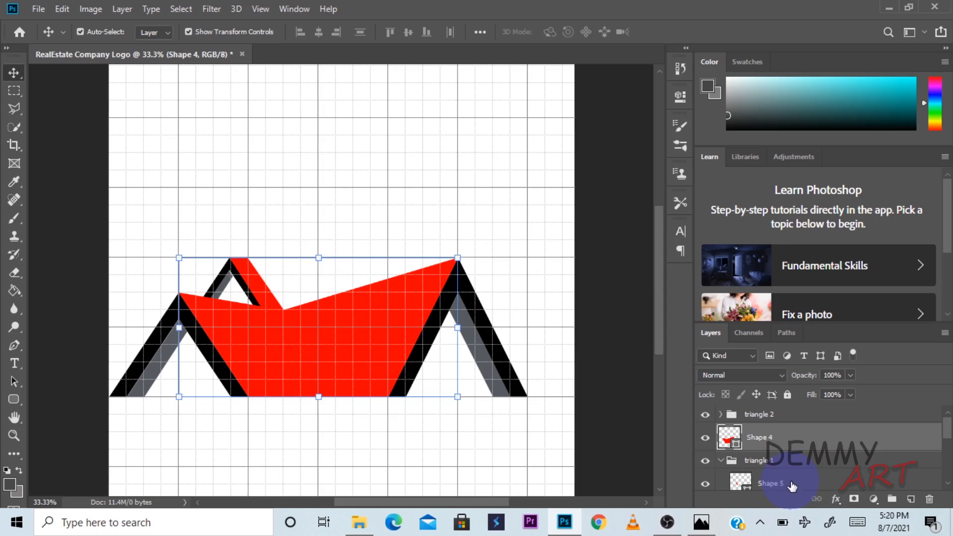
left_click_drag(792, 486, 739, 426)
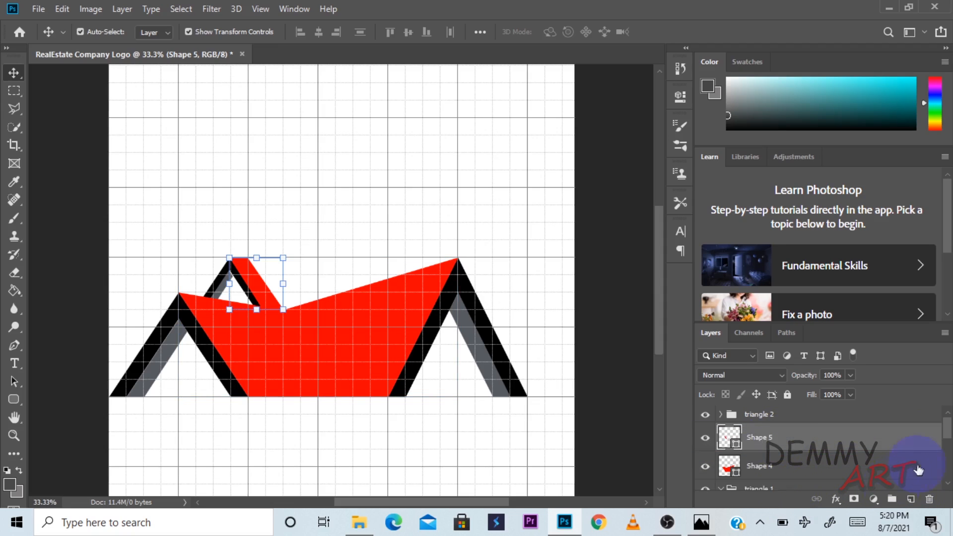
Create a new layer group and place it at the top of the layer stack, above the triangle 2 group.
left_click(728, 489)
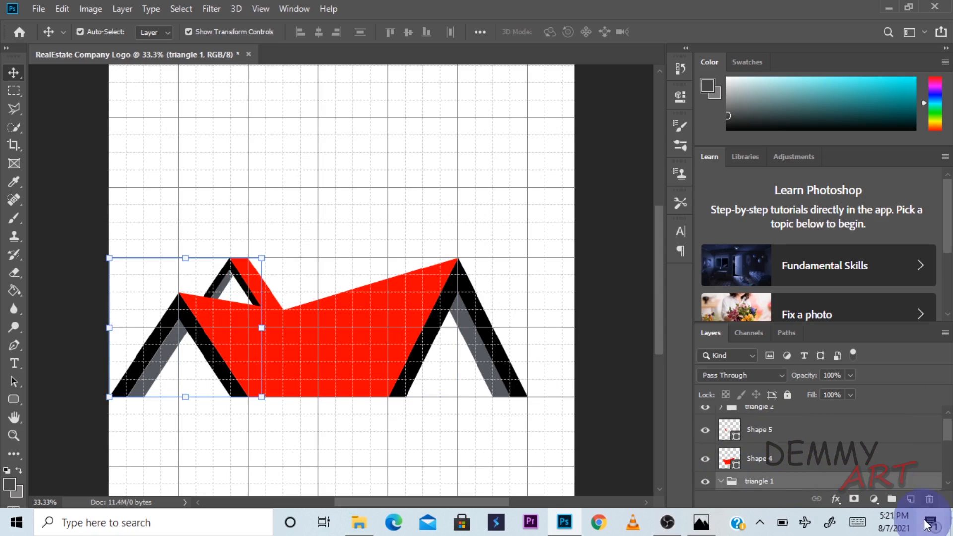
mouse_move(950, 431)
left_mouse_down()
mouse_move(947, 450)
mouse_move(945, 421)
left_mouse_up()
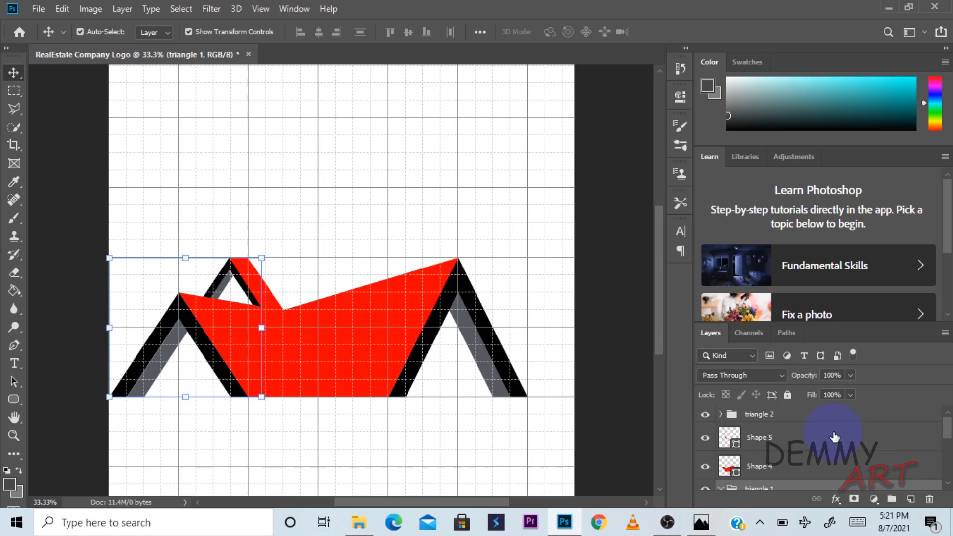
left_click(892, 499)
left_click_drag(769, 484, 755, 416)
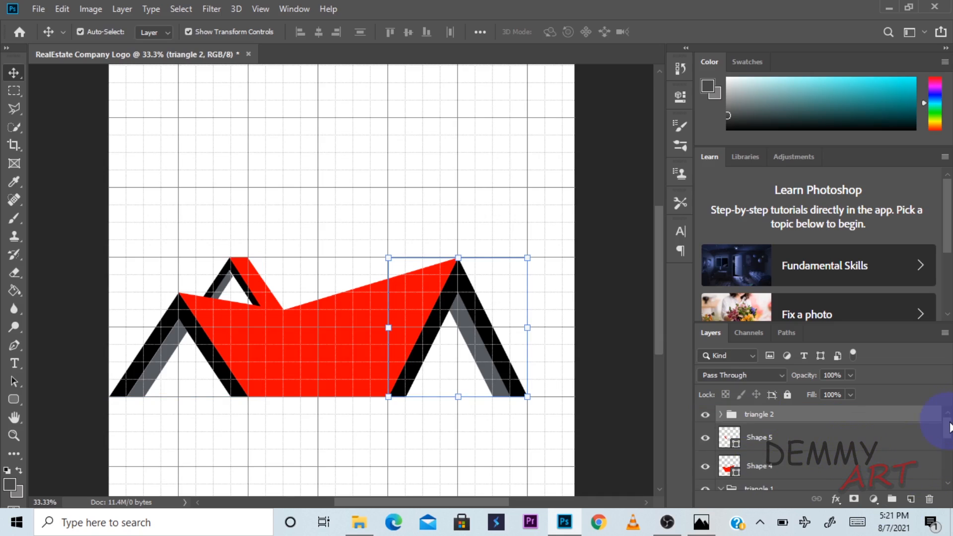
mouse_move(951, 423)
left_mouse_down()
mouse_move(946, 416)
mouse_move(948, 459)
mouse_move(944, 423)
left_mouse_up()
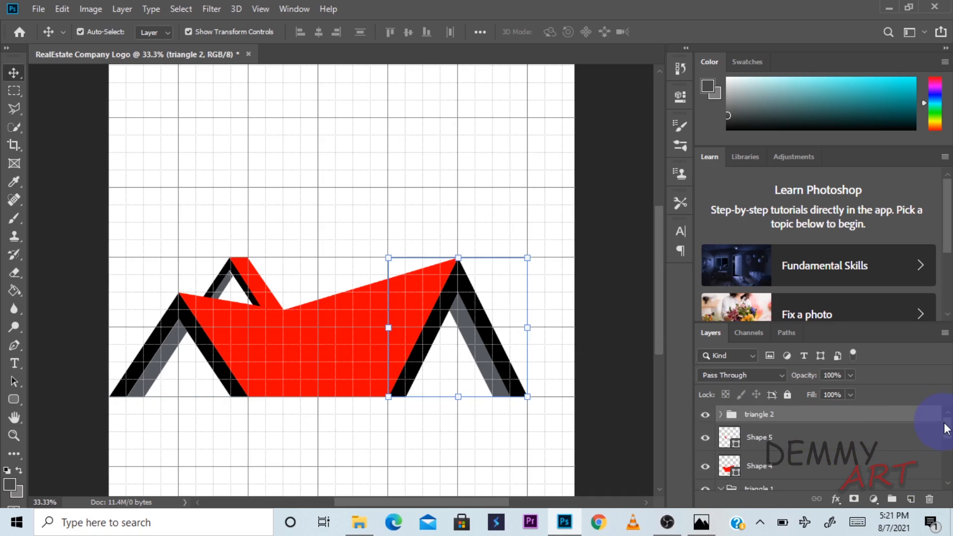
left_click(722, 415)
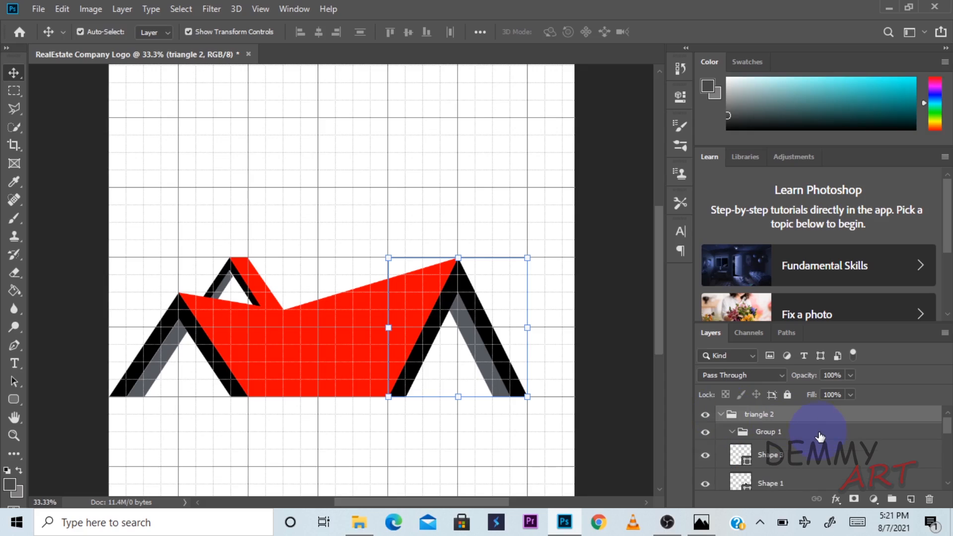
left_click_drag(821, 436, 799, 412)
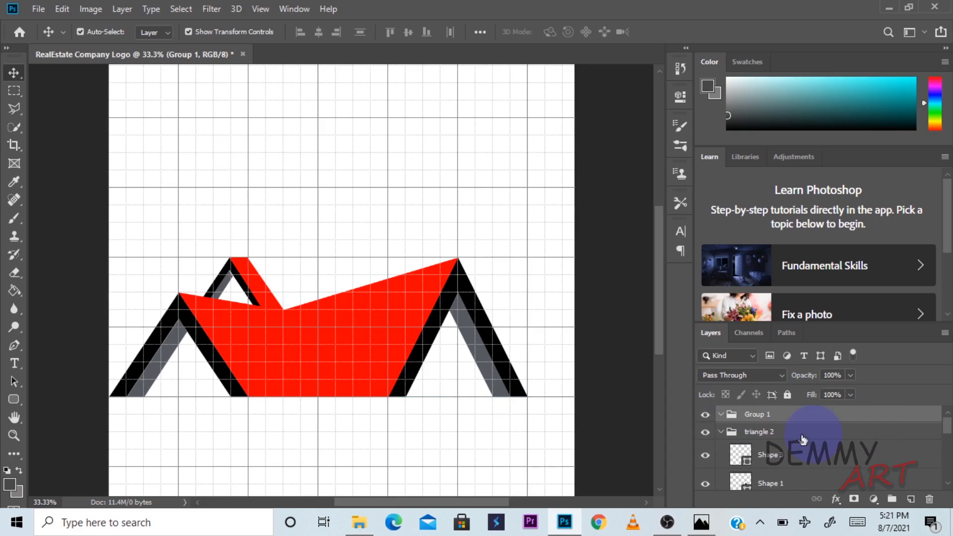
Rename the new top group as building.
left_click(718, 434)
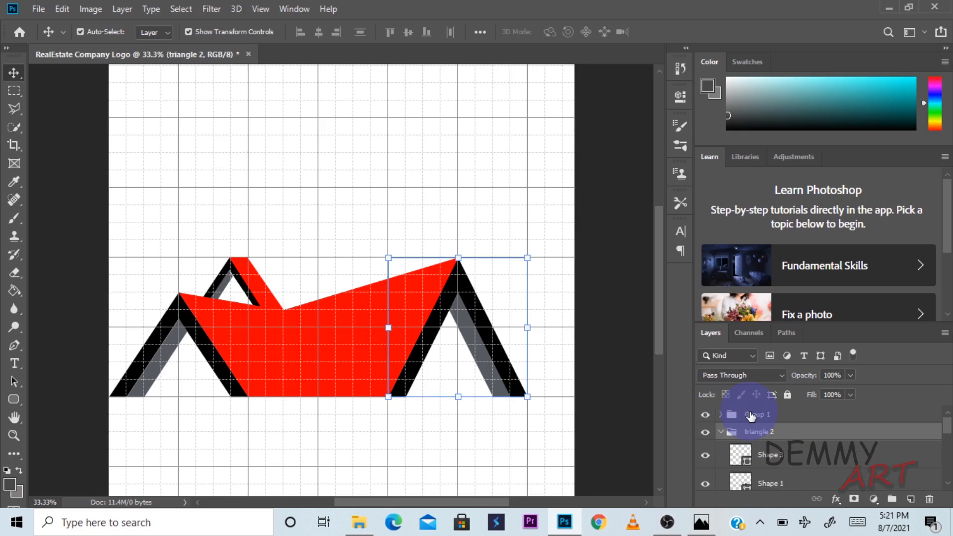
left_click(759, 416)
double_click(759, 416)
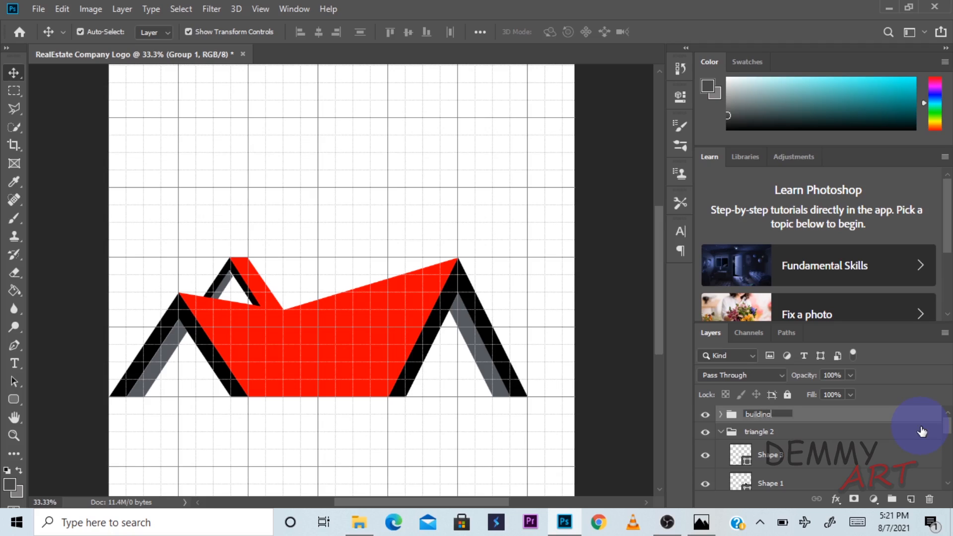
key("Return")
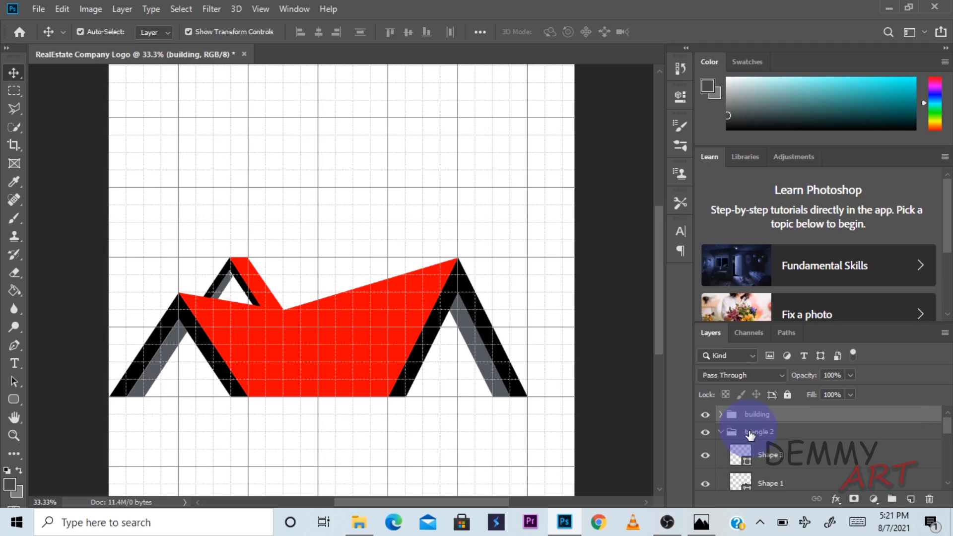
Move the triangle 2 group and the red roof layer, Shape 4, into the building group.
left_click(721, 432)
left_click(759, 417)
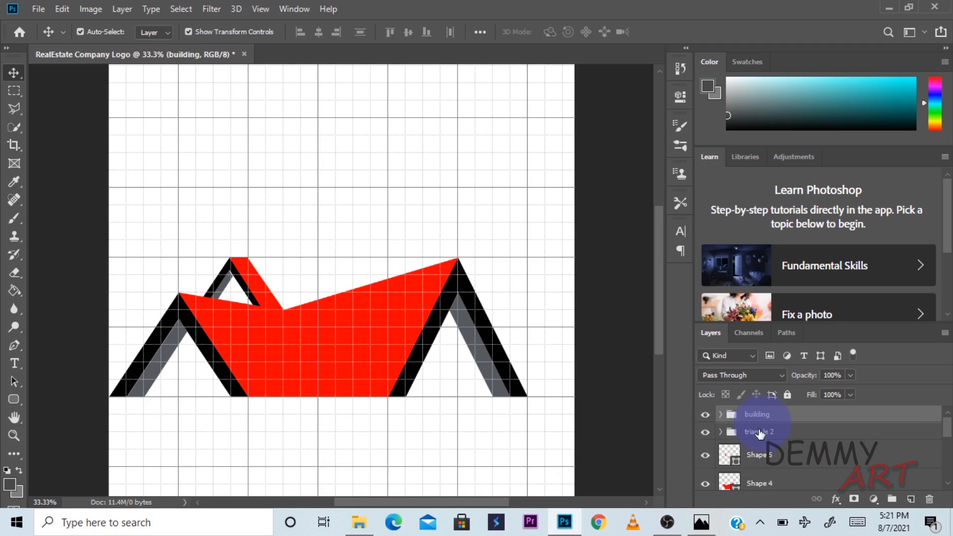
left_click_drag(760, 433, 710, 416)
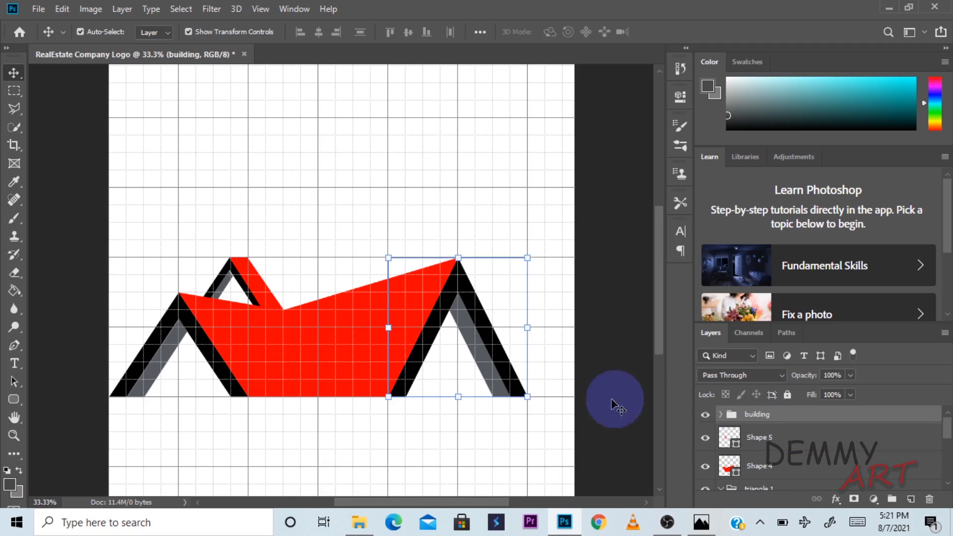
left_click(768, 479)
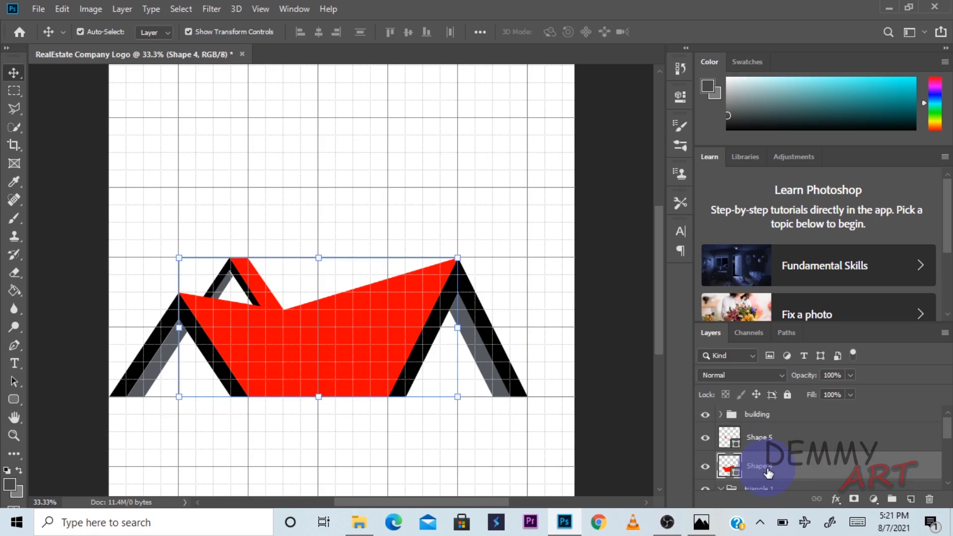
left_click_drag(768, 473, 755, 415)
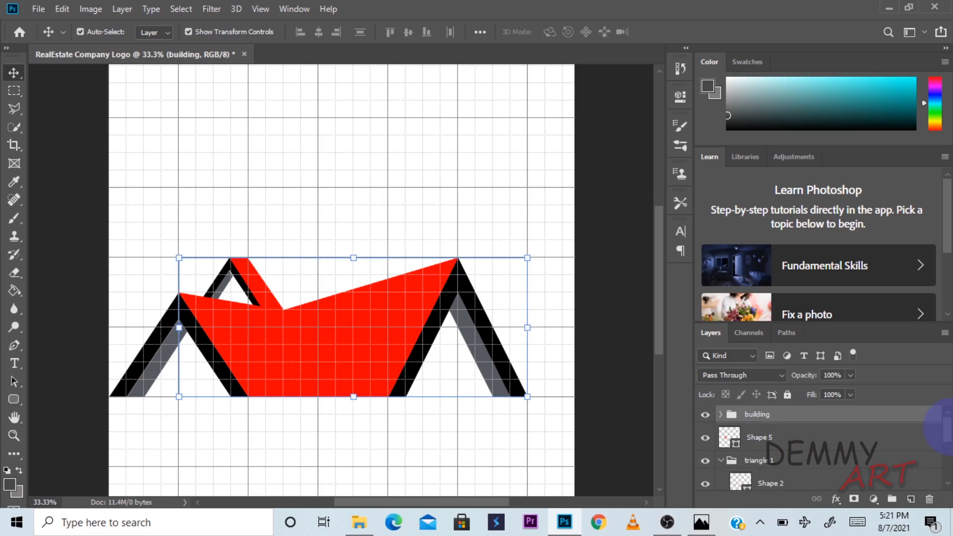
Group the small chevron's two layers, the upper Shape 2 and Shape 1 inside triangle 1, into a new group.
left_click_drag(950, 428, 948, 461)
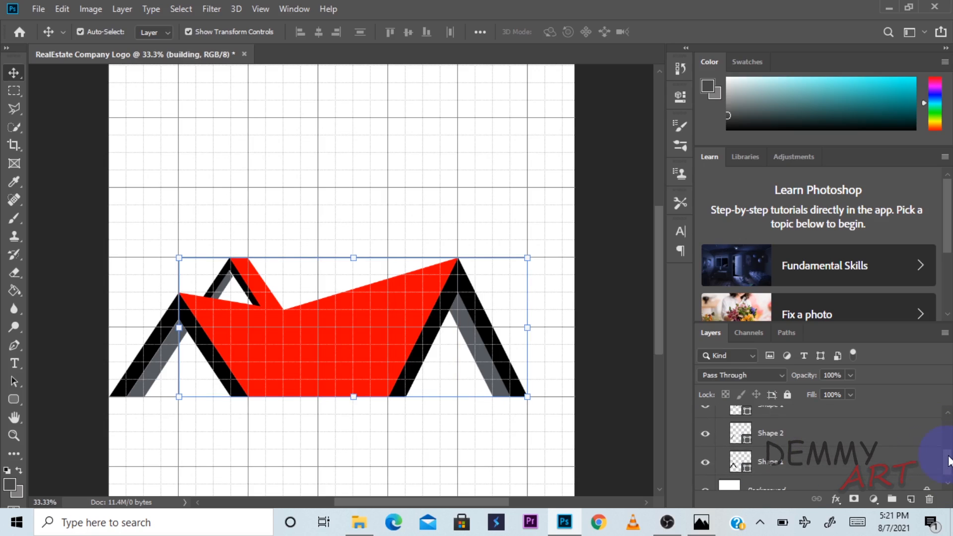
left_click(832, 462)
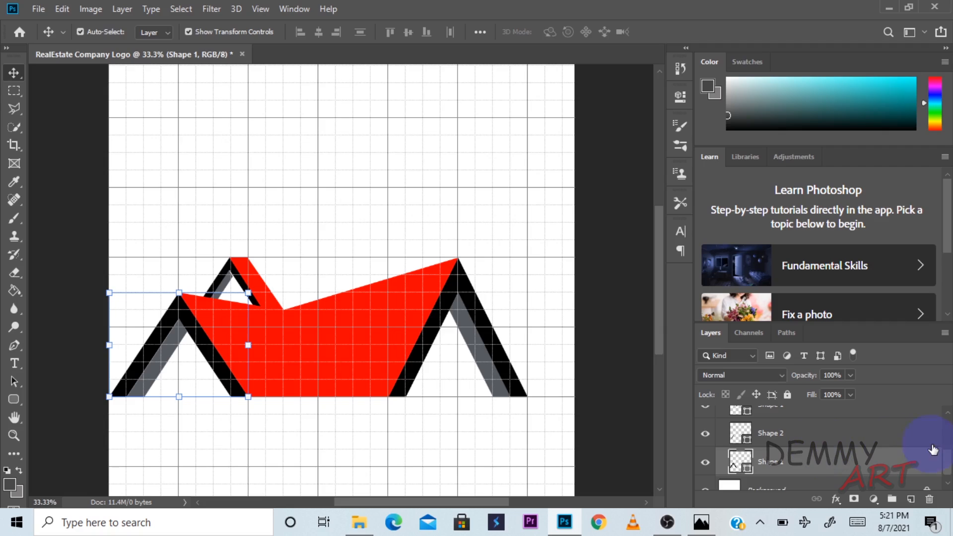
left_click_drag(948, 461, 949, 452)
left_click(762, 444)
left_click(775, 430)
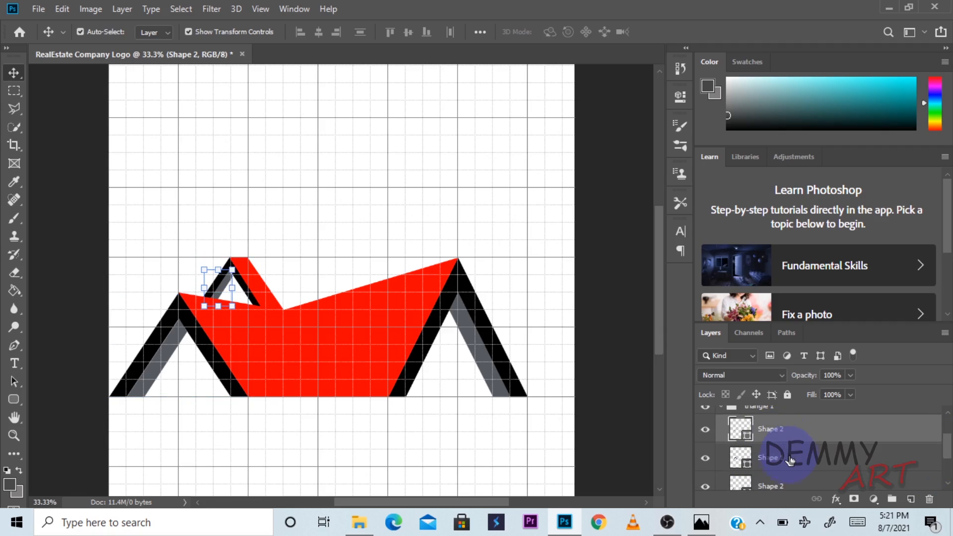
left_click(790, 459, "shift")
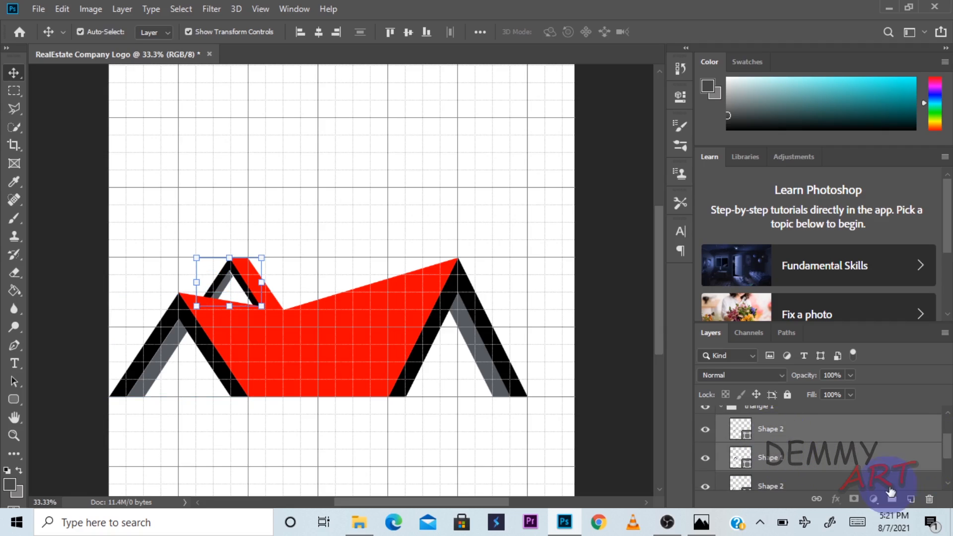
left_click(893, 499)
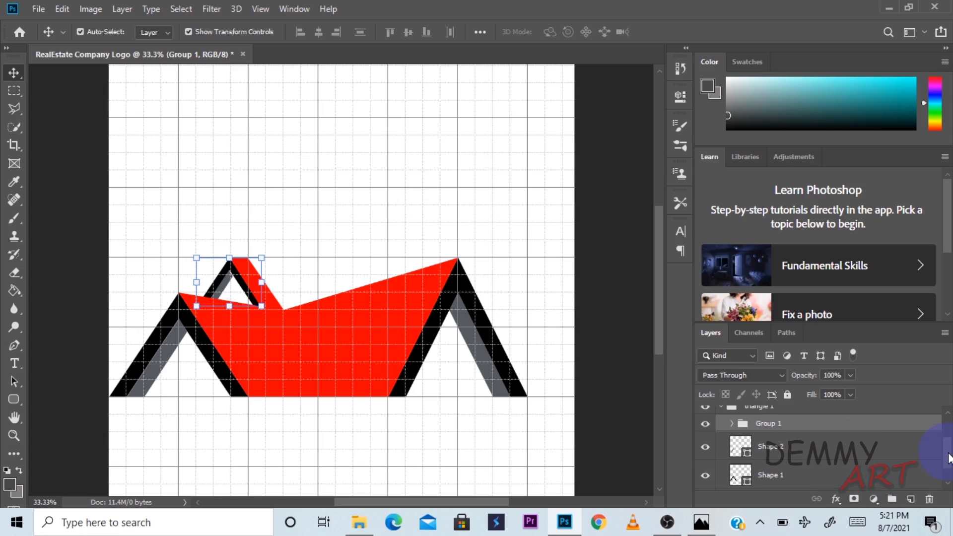
Move the small chevron's group out of triangle 1 to directly above it and rename it triangle 3.
left_click_drag(949, 459, 949, 449)
left_click_drag(774, 449, 767, 425)
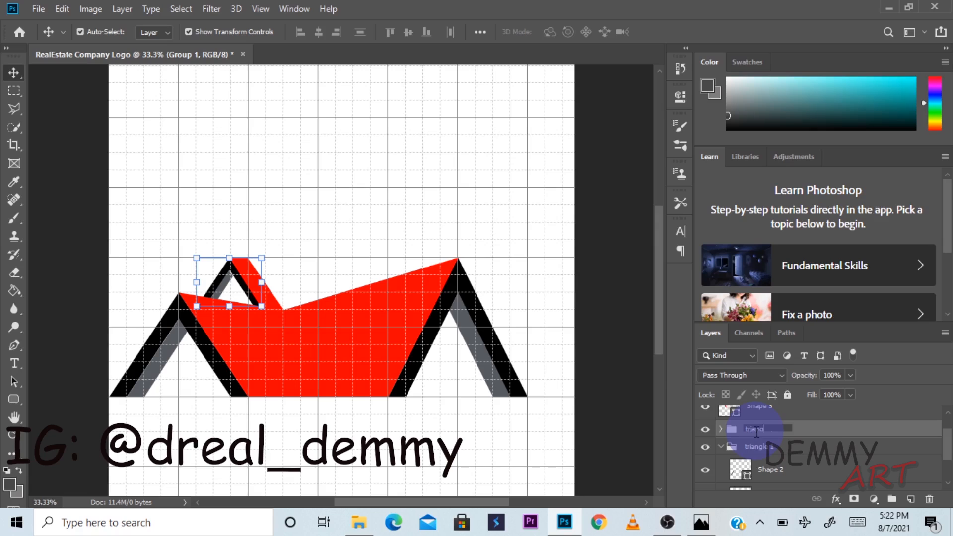
left_click(929, 437)
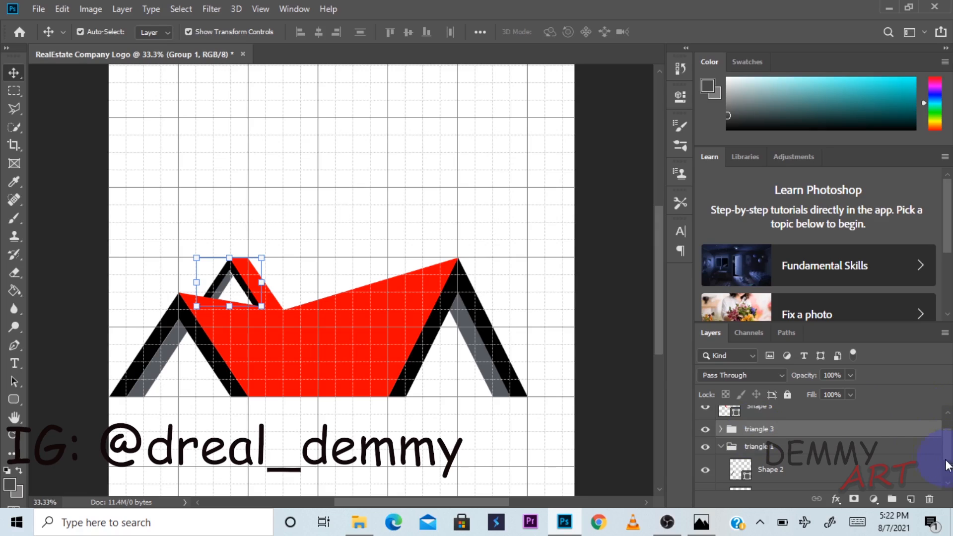
Collapse triangle 1, and move the triangle 3 group, the triangle 1 group and Shape 5 into the building group.
left_click(721, 447)
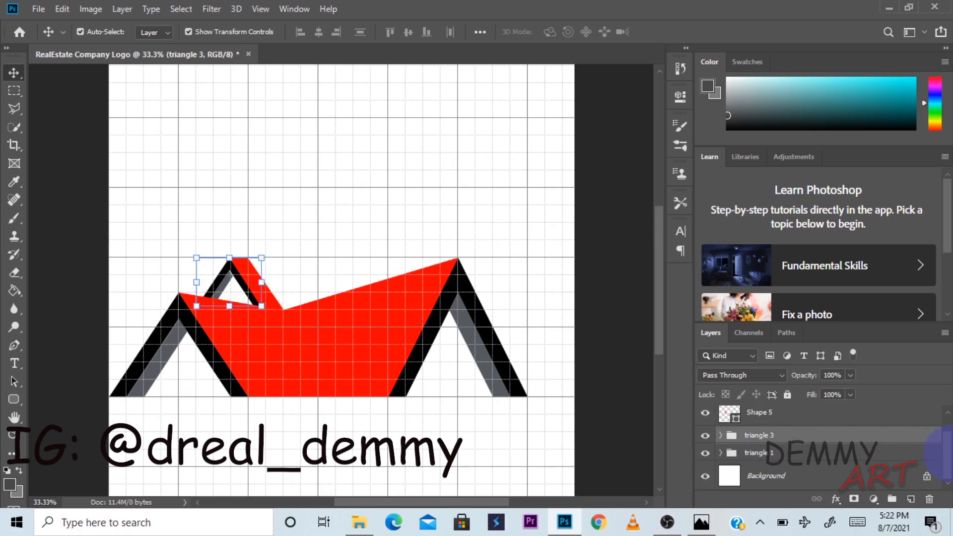
scroll(949, 458, "up", 2)
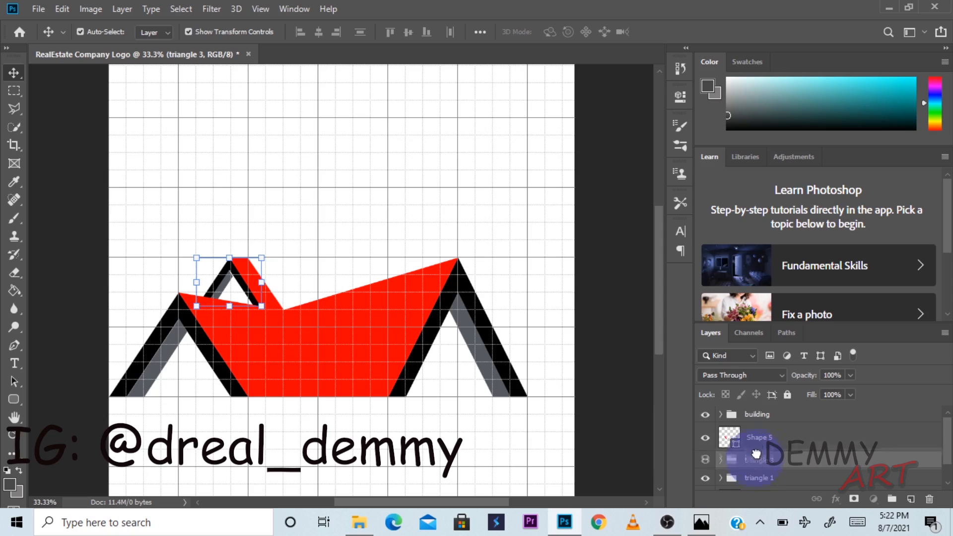
left_click_drag(754, 414, 756, 414)
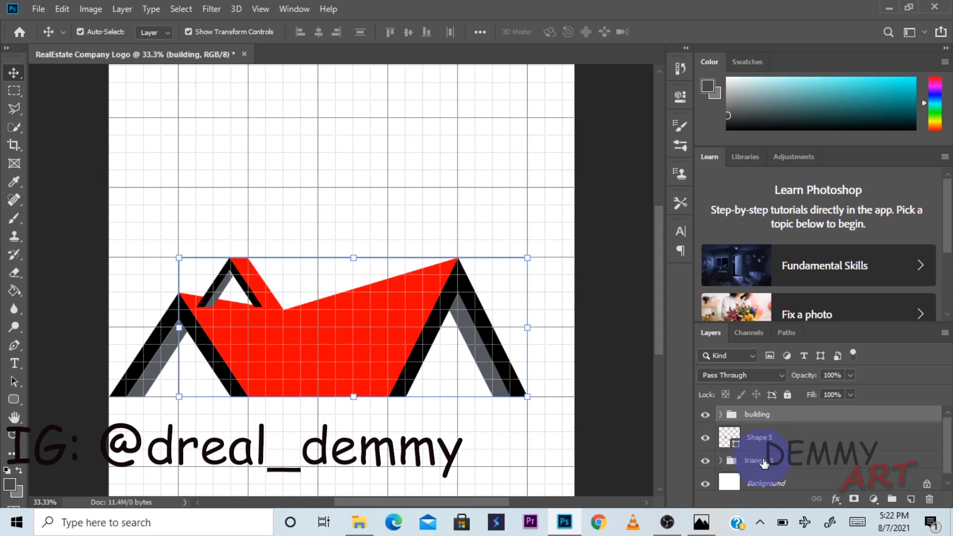
mouse_move(765, 463)
left_mouse_down()
mouse_move(751, 421)
mouse_move(766, 418)
left_mouse_up()
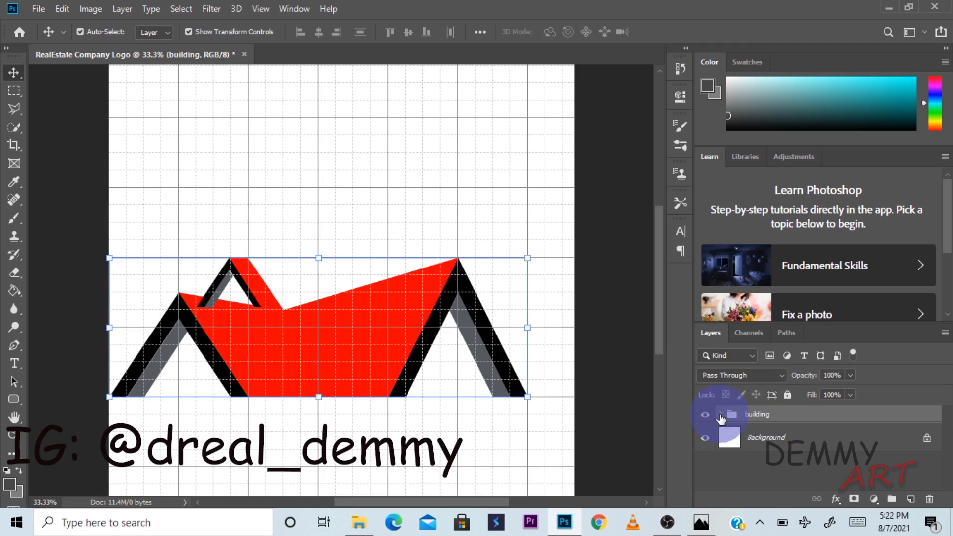
Inside the building group, move Shape 4 above the small chevron's layers in triangle 3 so the red roof covers the chevron's feet.
left_click(721, 415)
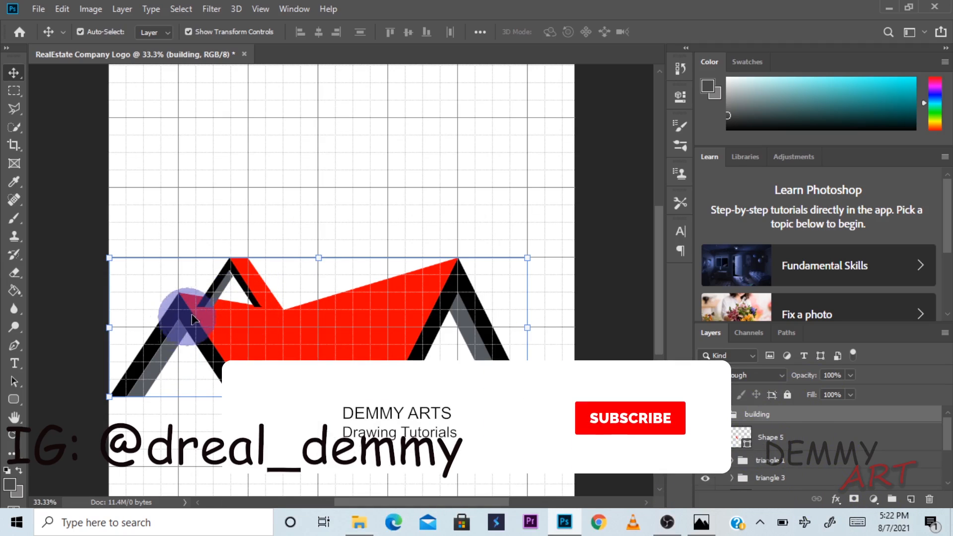
left_click(217, 288)
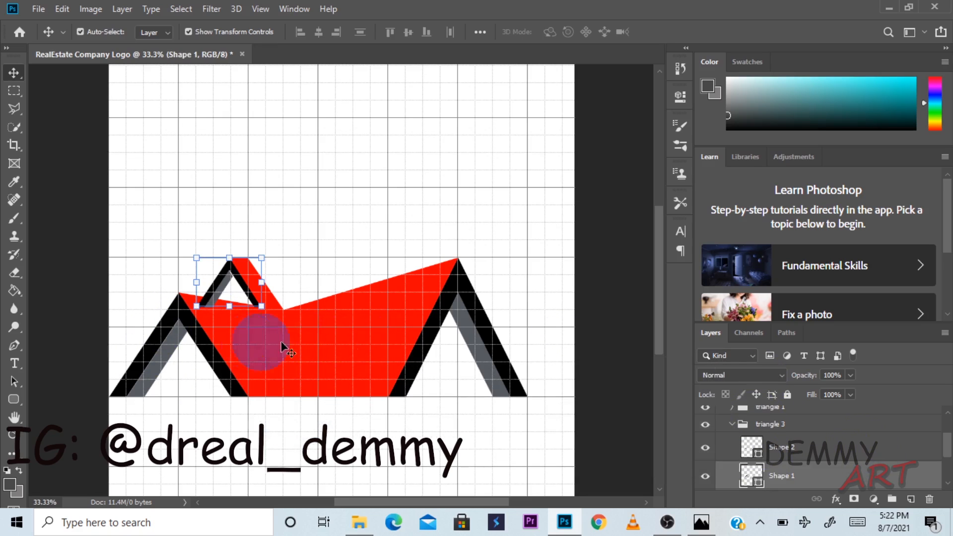
left_click(307, 335)
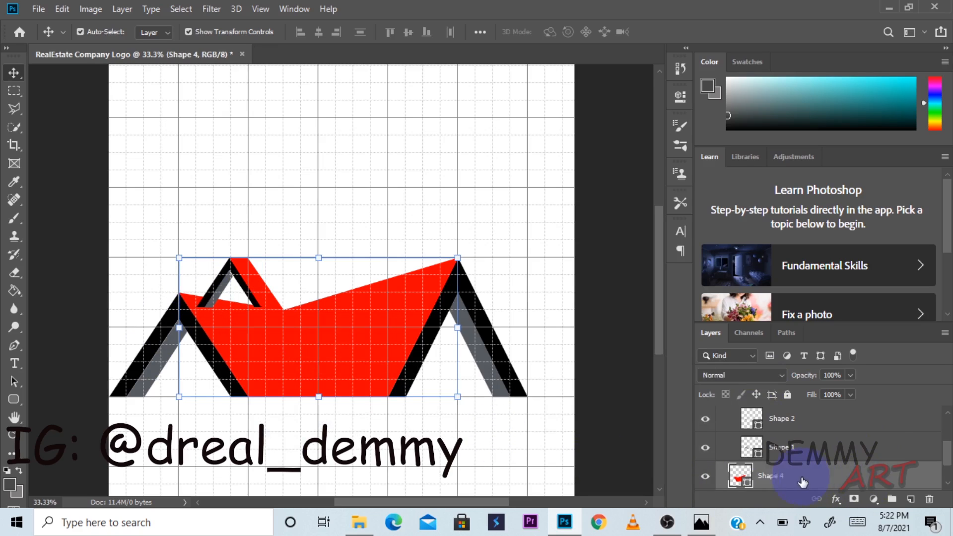
left_click_drag(806, 478, 797, 417)
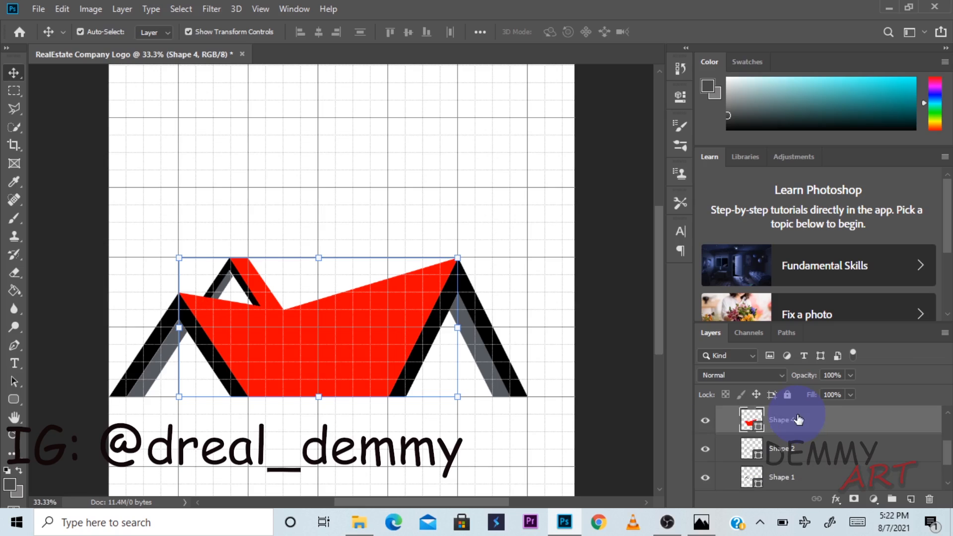
left_click(464, 212)
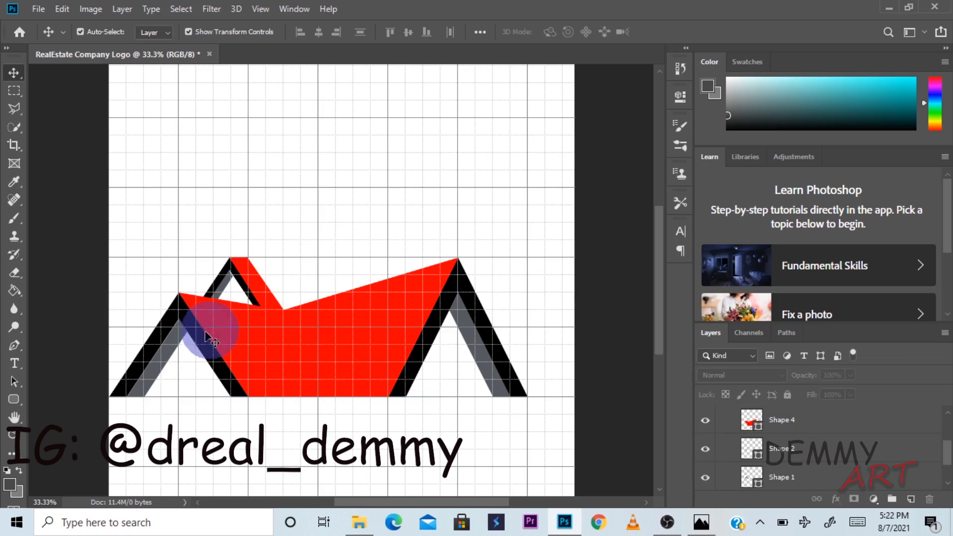
left_click_drag(949, 460, 949, 436)
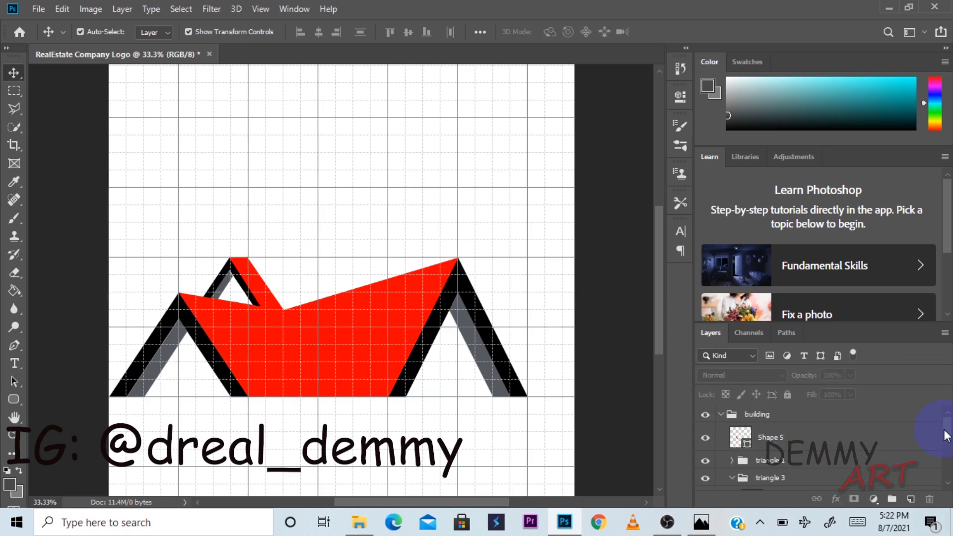
left_click(719, 415)
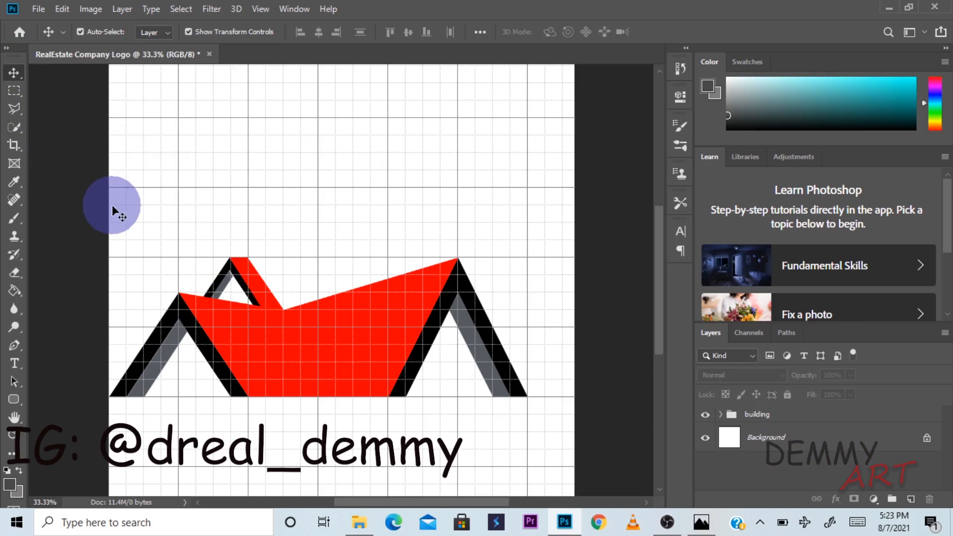
Move all the building shapes to the upper part of the canvas and scale them to 87.89% width and 90.17% height.
left_click_drag(114, 207, 267, 299)
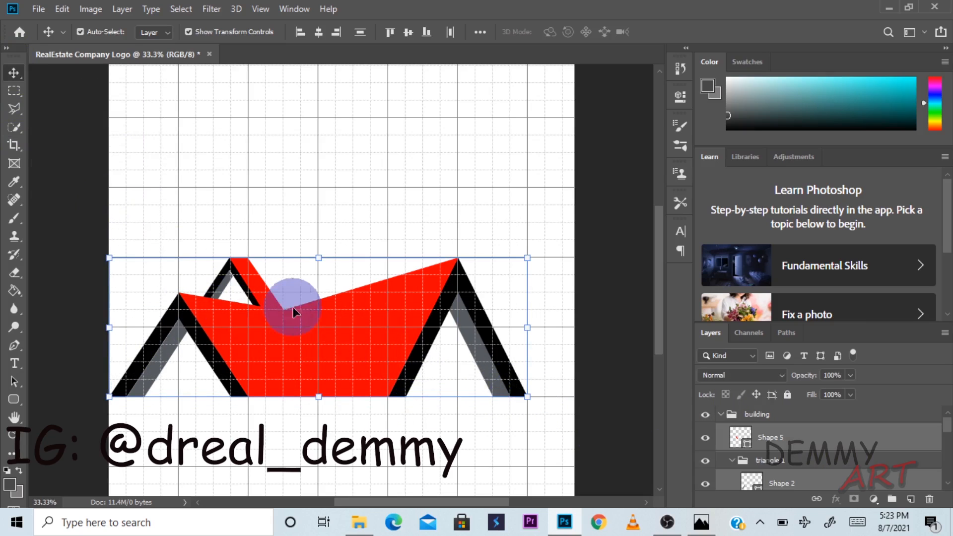
left_click_drag(335, 351, 349, 216)
left_click_drag(535, 257, 494, 260)
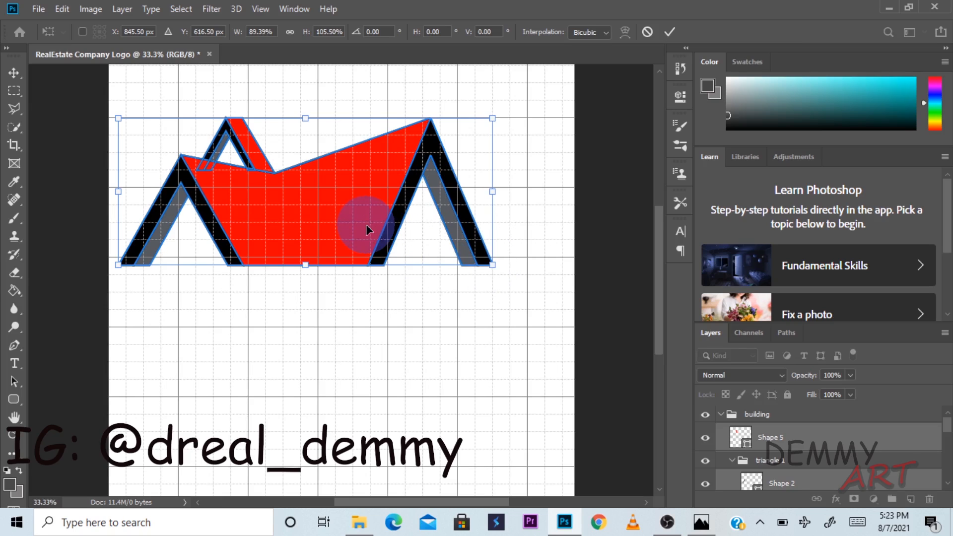
left_click_drag(365, 224, 400, 219)
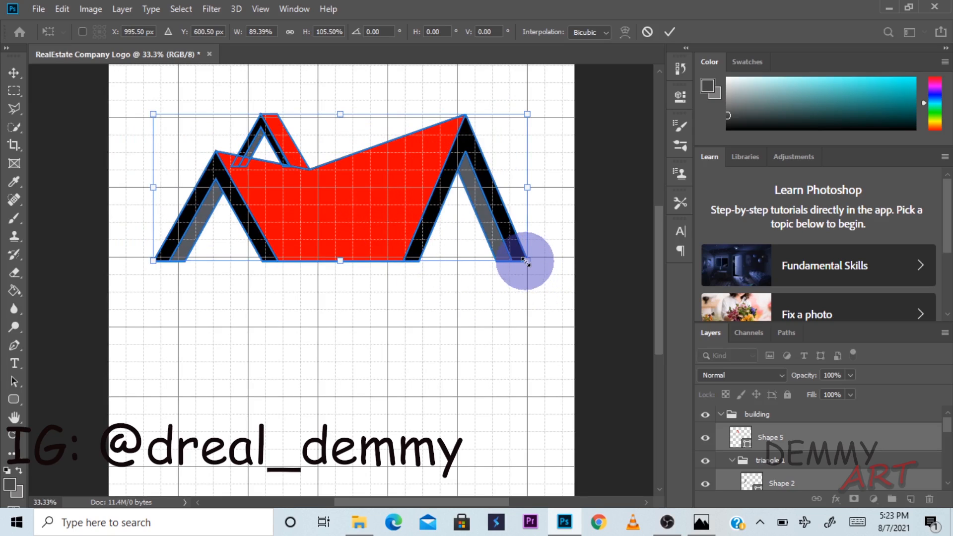
left_click_drag(526, 262, 520, 247)
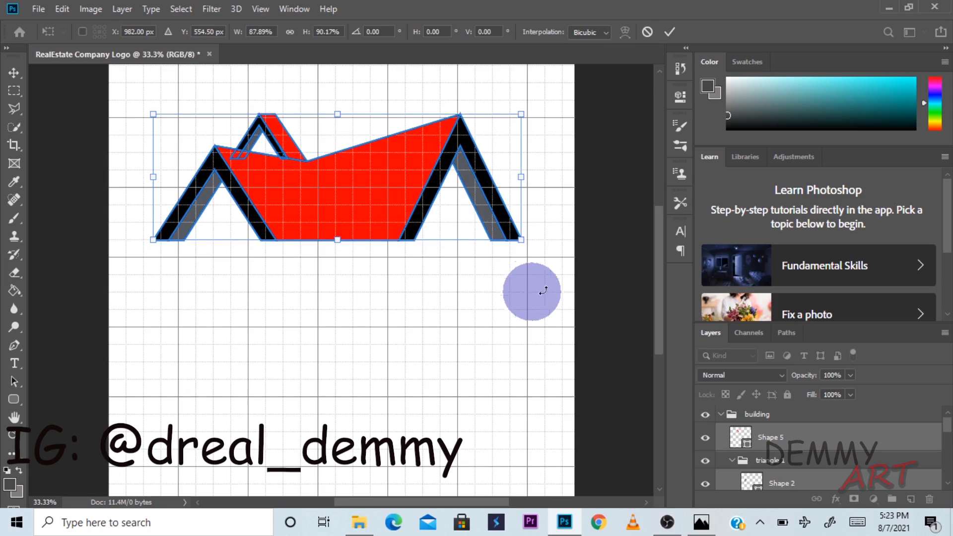
left_click(666, 34)
left_click(417, 379)
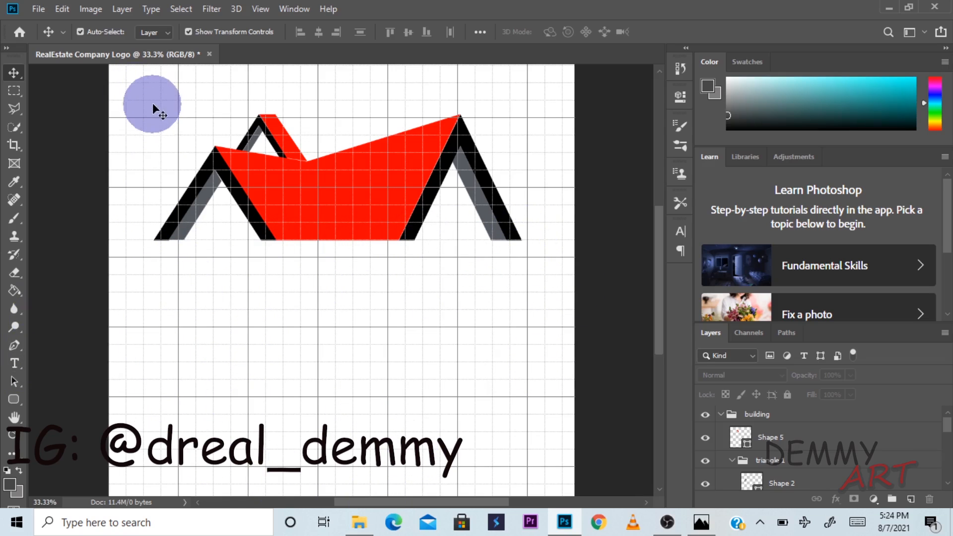
Shift the whole building horizontally until its right foot sits just inside the canvas's right edge.
left_click_drag(152, 102, 511, 242)
left_click_drag(330, 188, 373, 181)
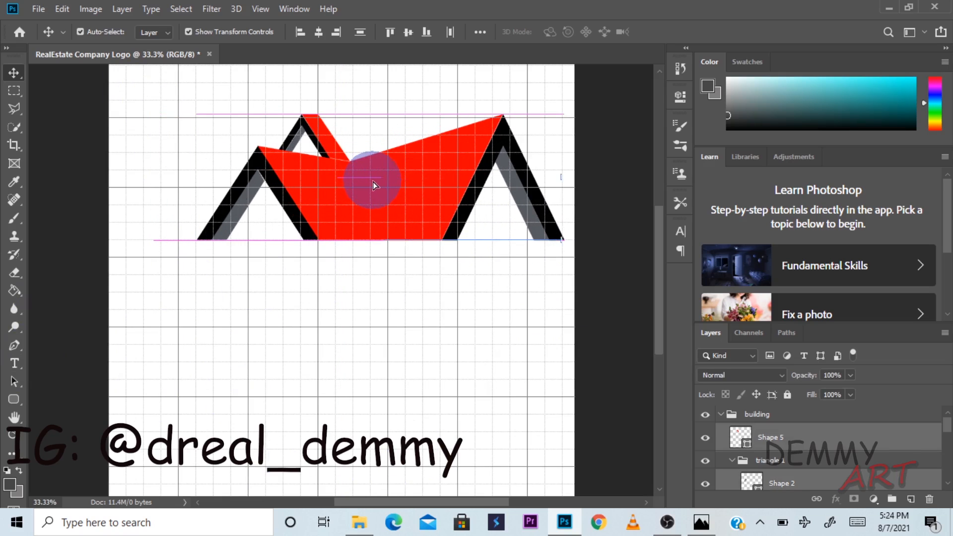
left_click(392, 286)
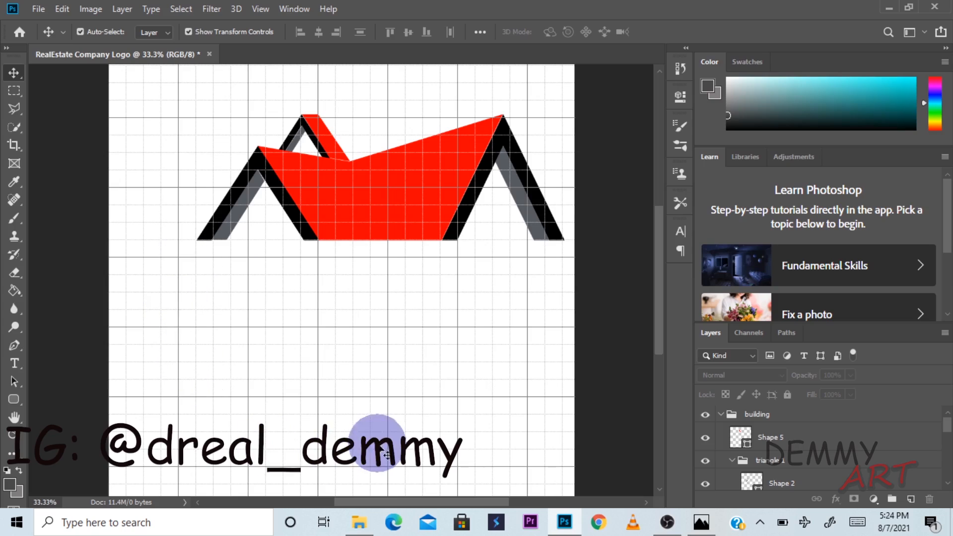
Set a dark grey shape fill for the Pen tool and place the first anchor just below the large right chevron's outer foot.
left_click(14, 346)
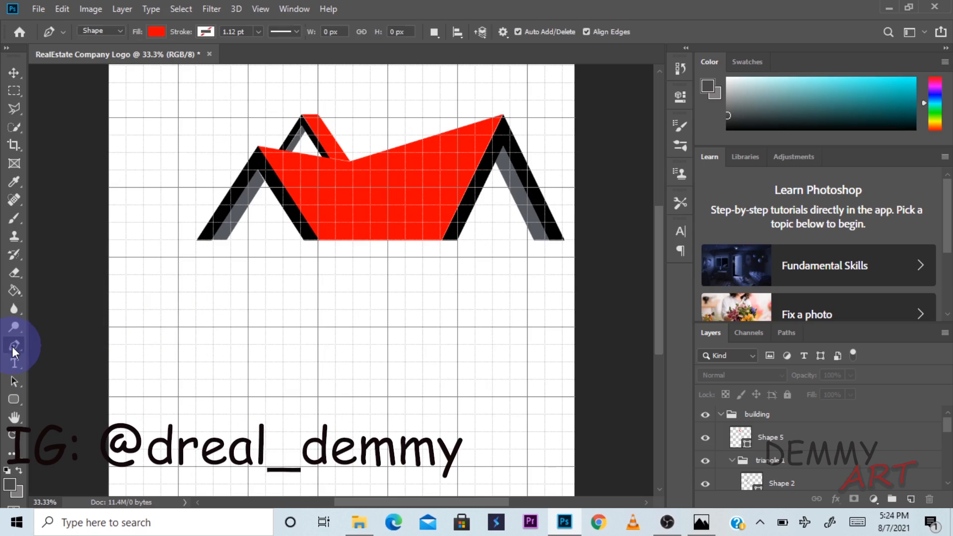
left_click(157, 31)
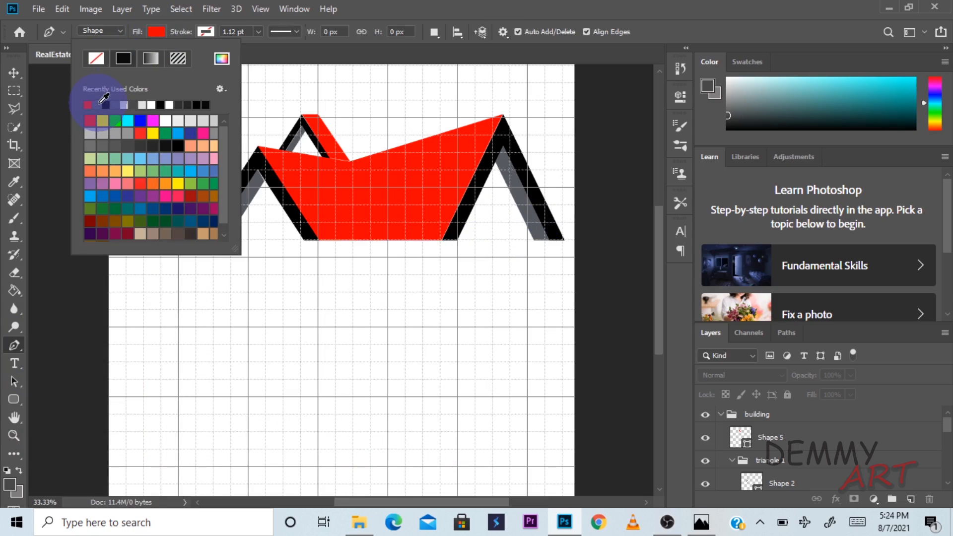
left_click(14, 73)
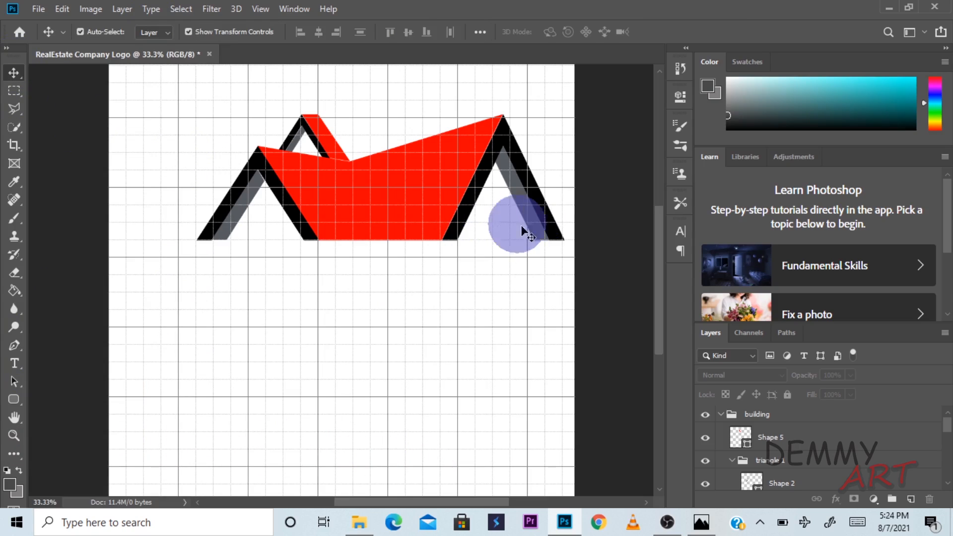
left_click(13, 347)
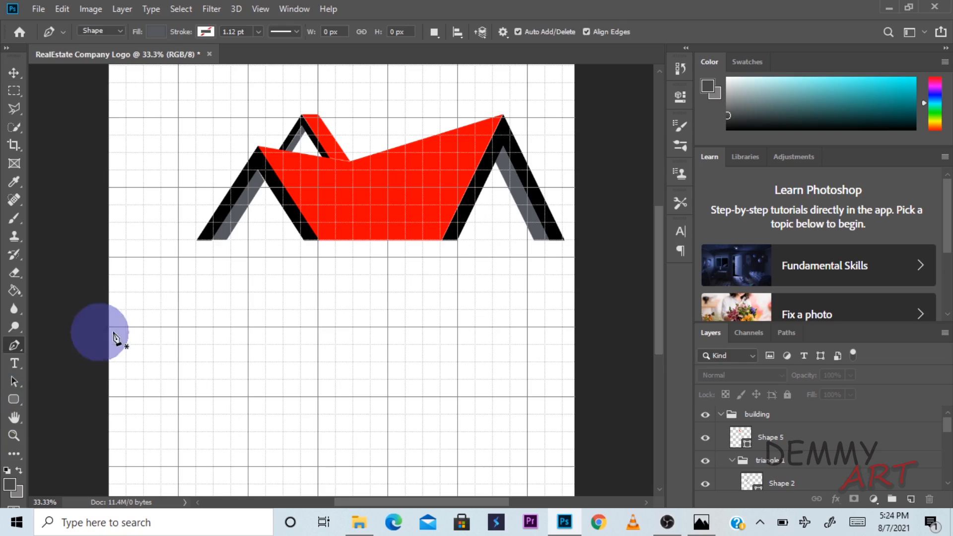
left_click(545, 257)
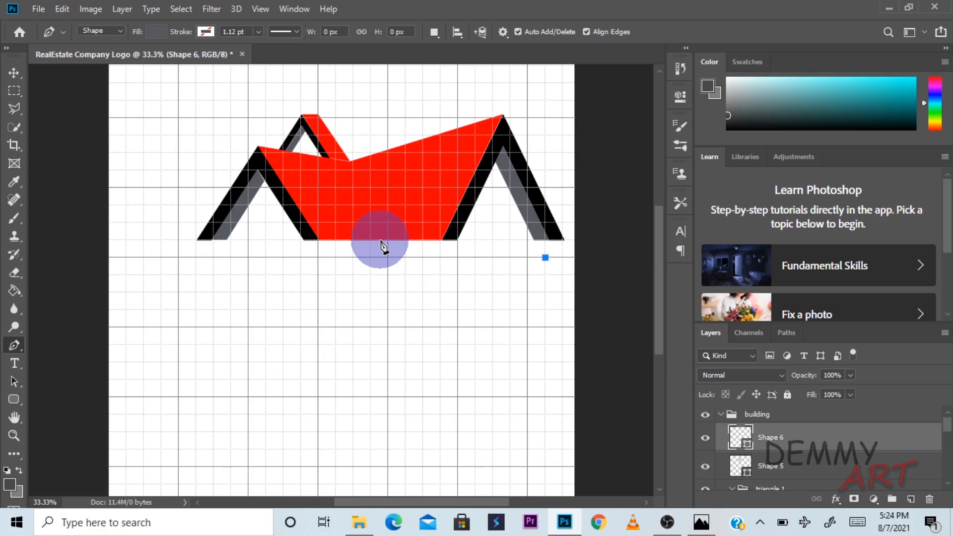
left_click(380, 241)
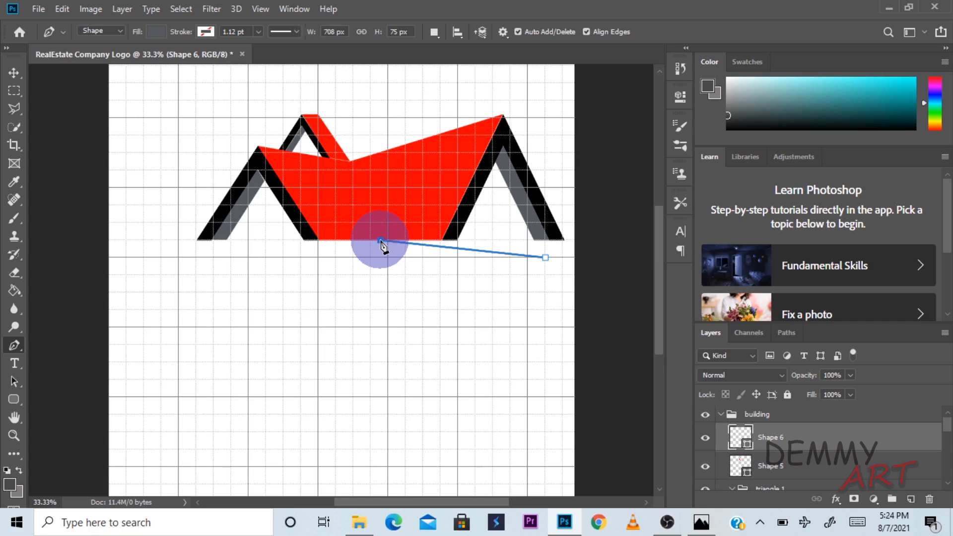
left_click(266, 292)
left_click(231, 355)
left_click(371, 397)
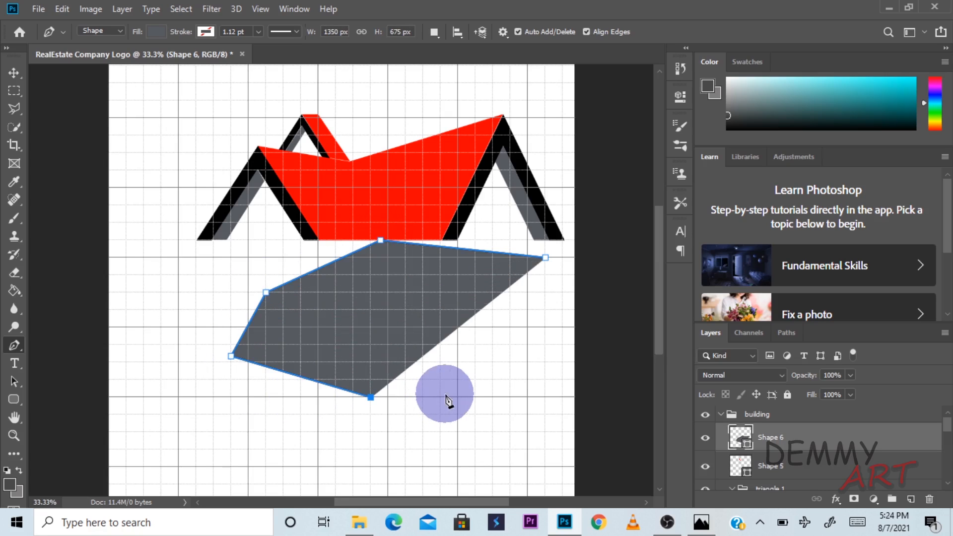
left_click(441, 397)
left_click(503, 352)
left_click(535, 300)
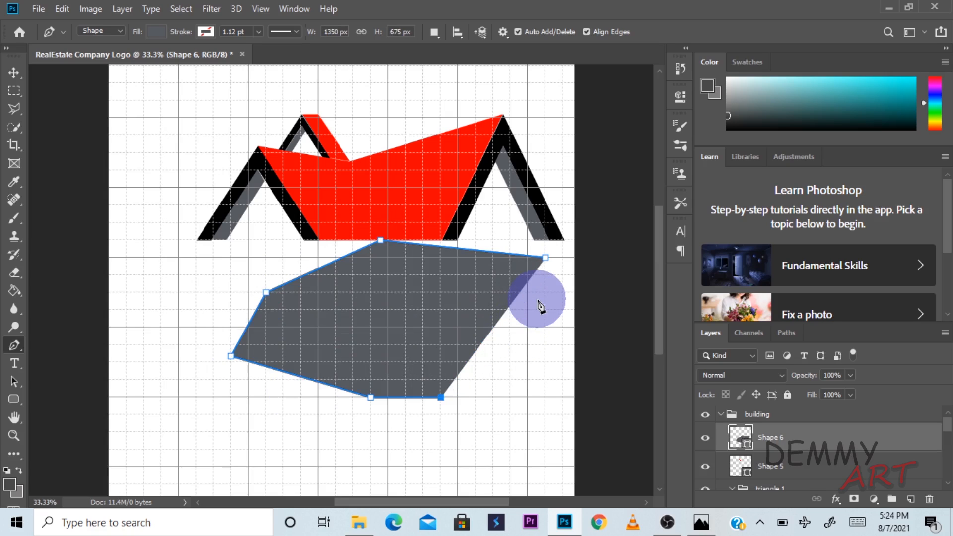
key("z")
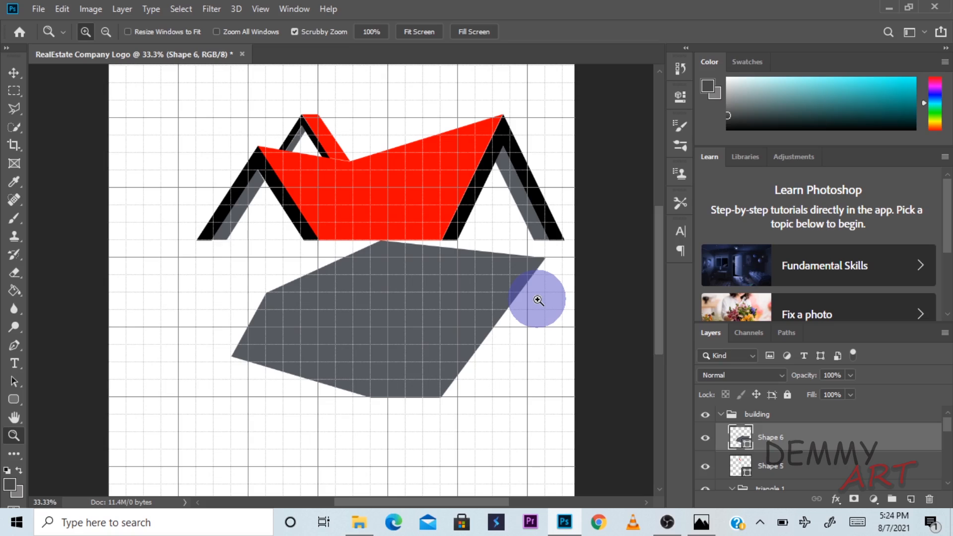
key("ctrl+z")
key("p")
key("ctrl+z")
key("ctrl+z")
key("ctrl+z")
key("ctrl+z")
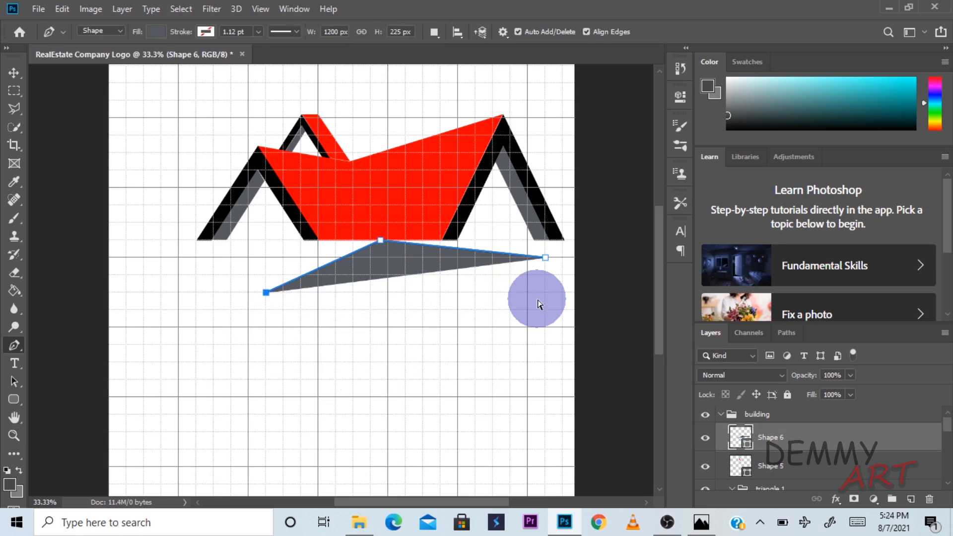
key("ctrl+z")
key("ctrl+z")
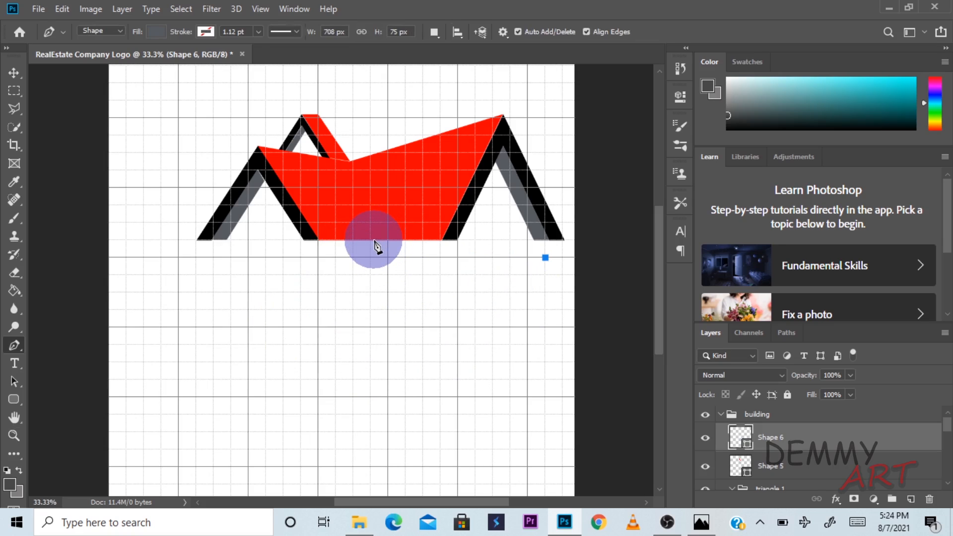
Curve the grey shape's outer edge along the middle of the building's base and around a bend at the canvas's lower left.
left_click_drag(371, 241, 295, 246)
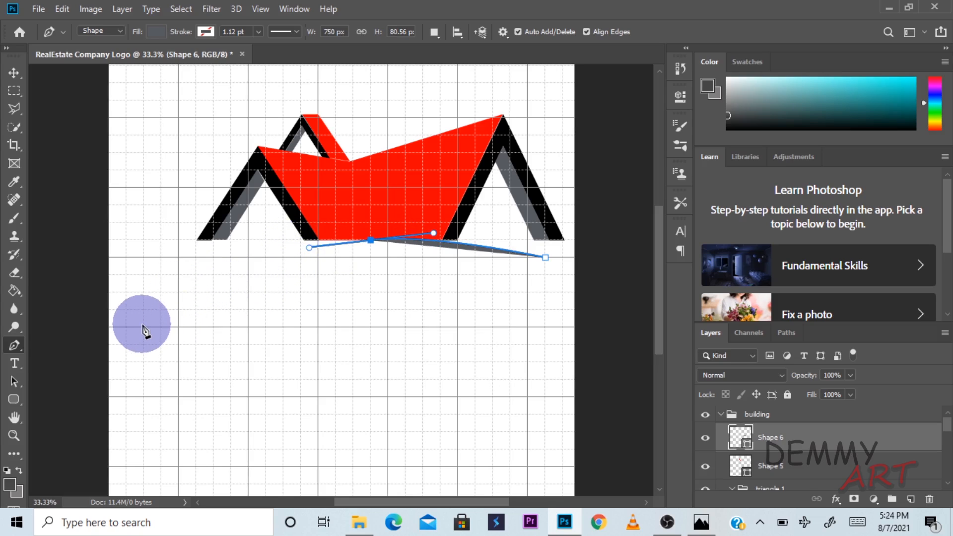
left_click_drag(144, 327, 187, 401)
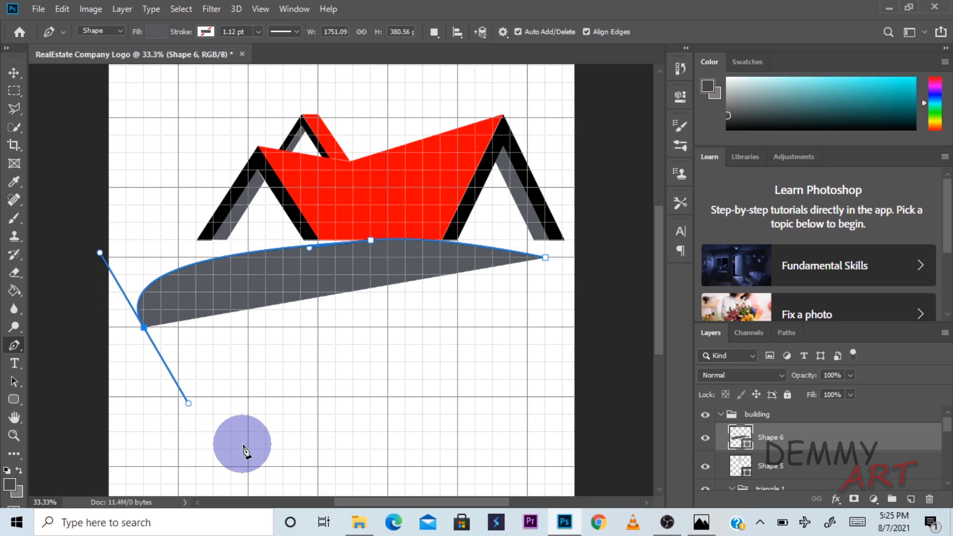
left_click_drag(248, 450, 319, 440)
key("ctrl+z")
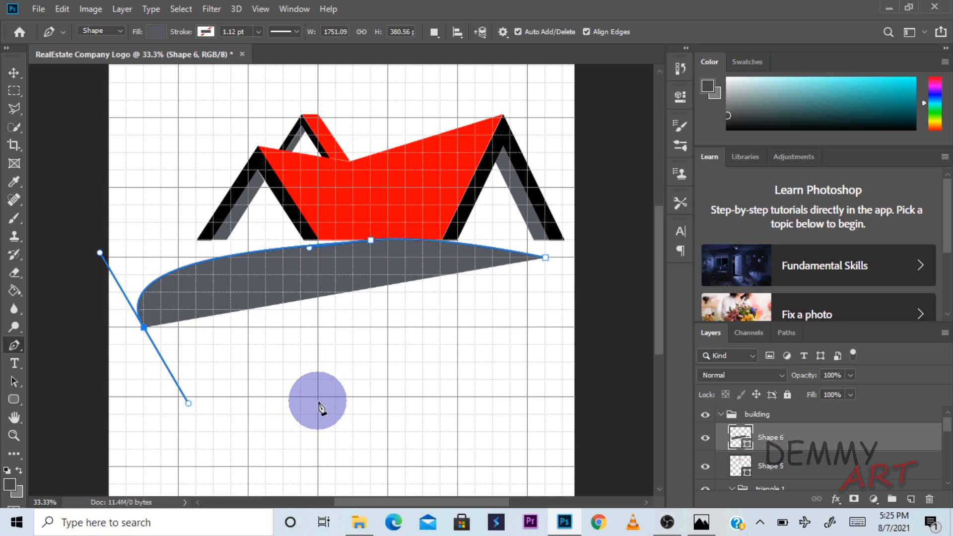
left_click_drag(318, 398, 497, 469)
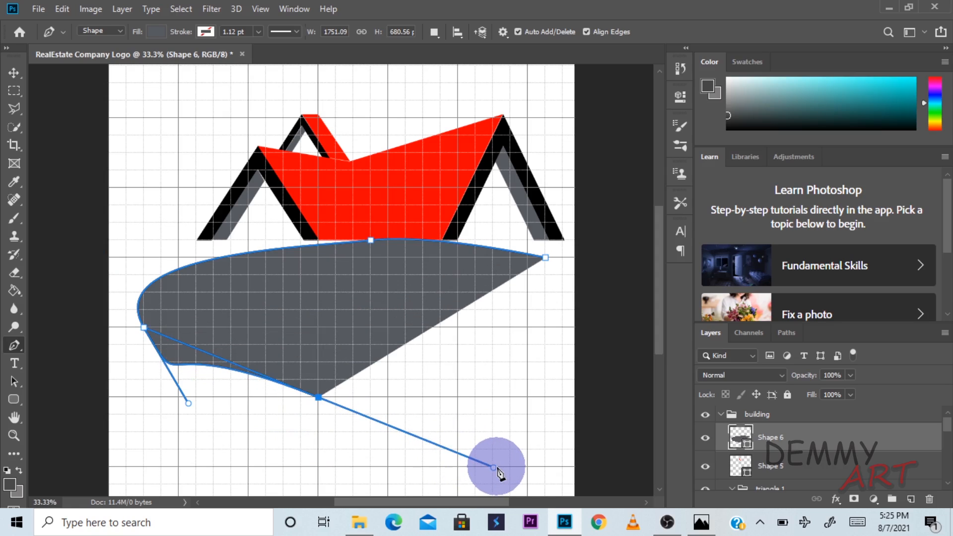
key("ctrl+z")
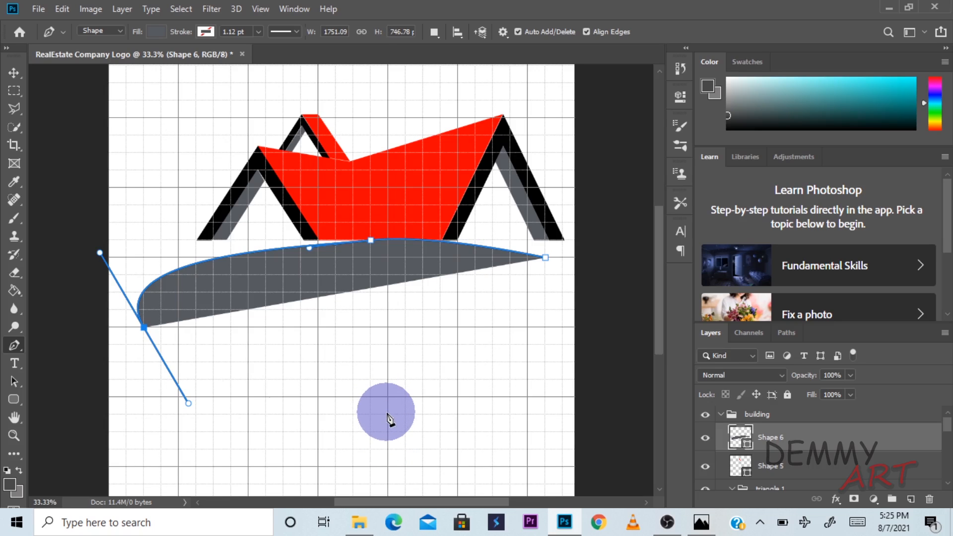
Curve the grey shape's outer edge to a tip at its lower right, and trace the inner edge back to the left bend with short straight segments.
left_click_drag(387, 415, 448, 416)
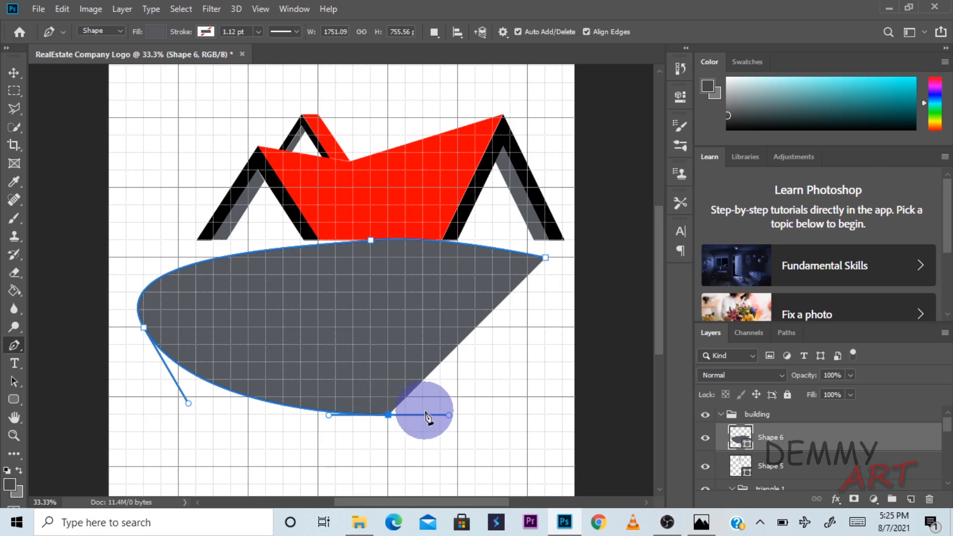
left_click(457, 415)
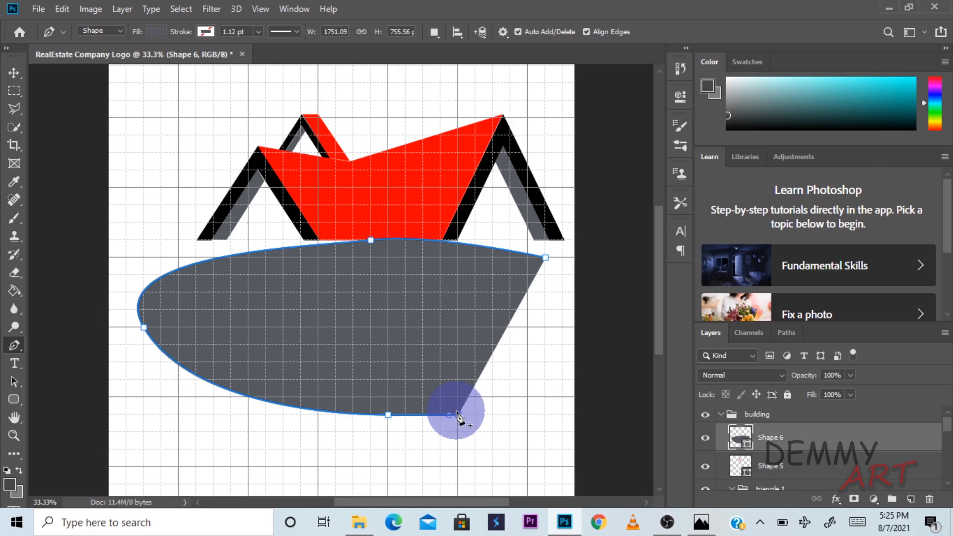
left_click(423, 408)
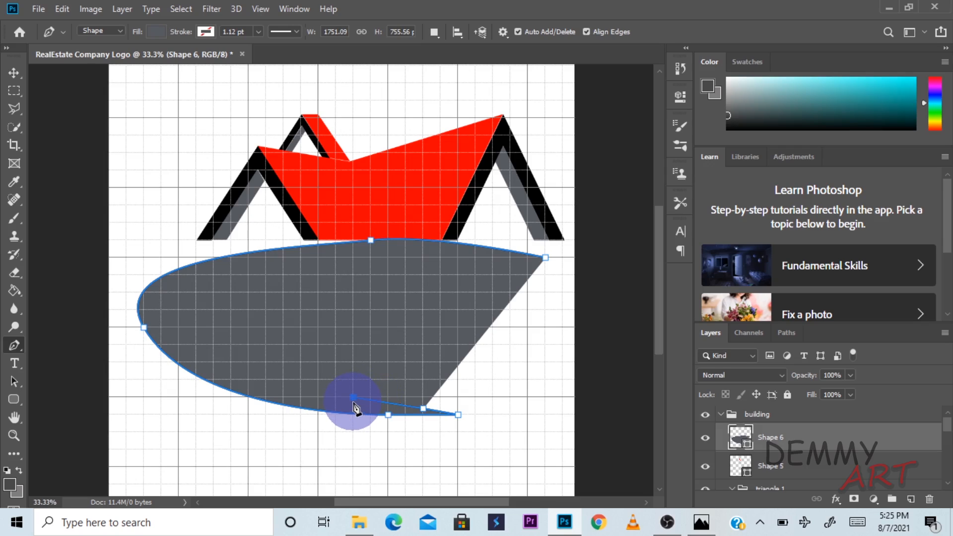
left_click(354, 403)
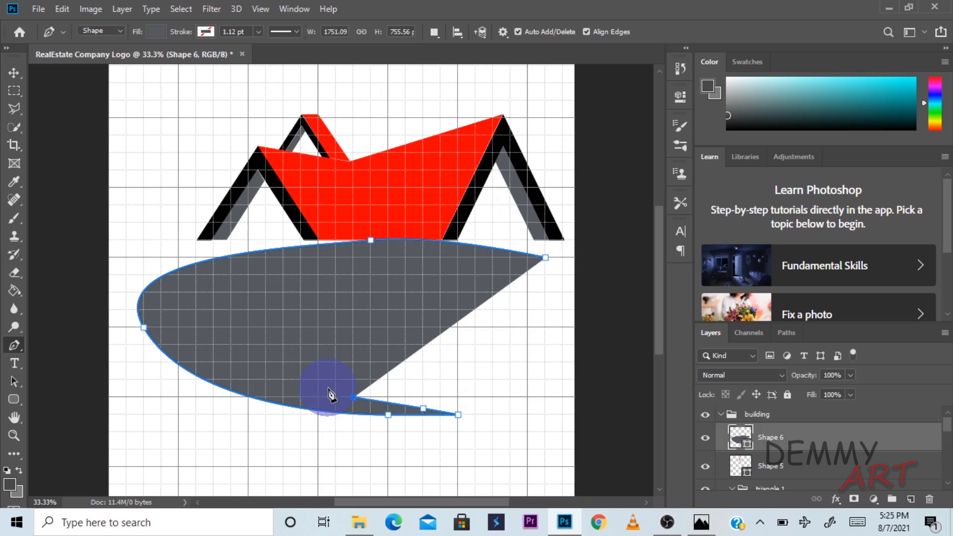
left_click(319, 390)
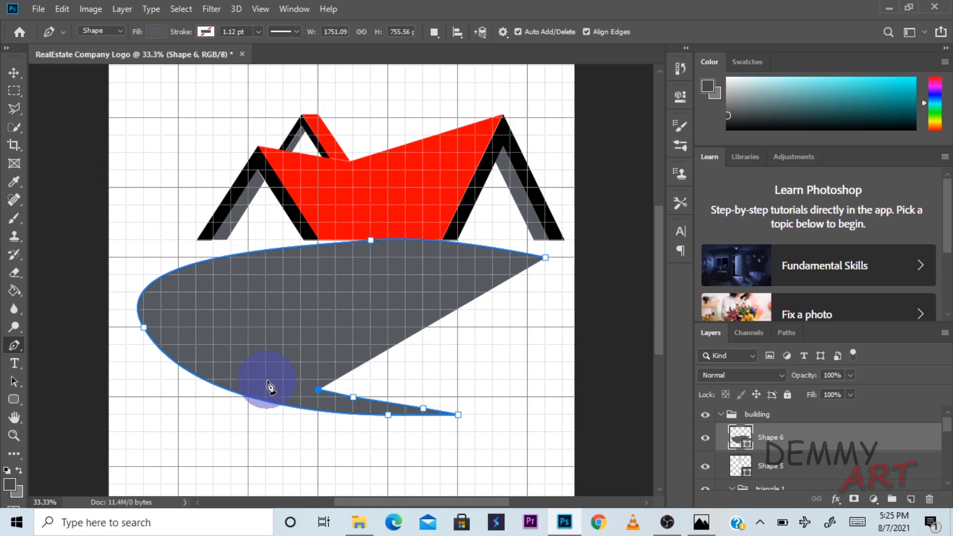
left_click(268, 380)
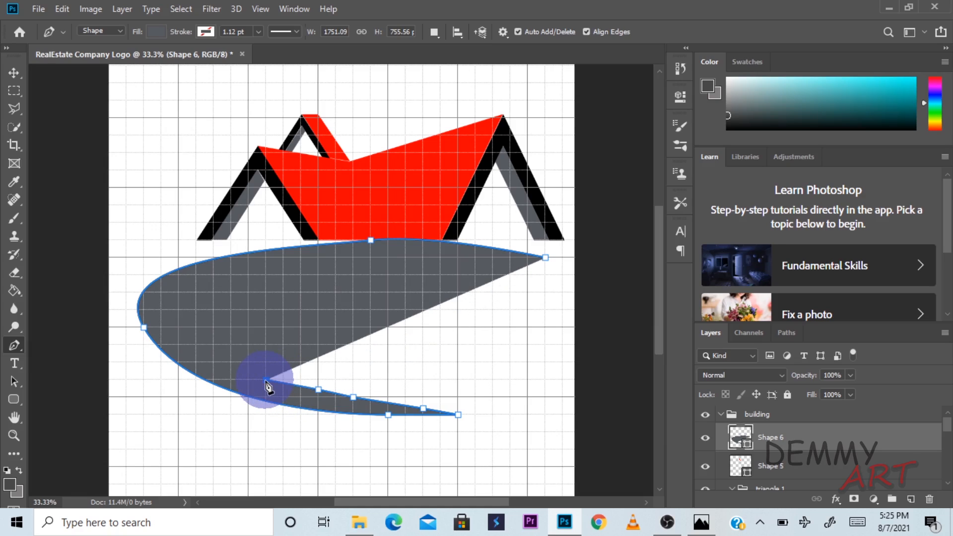
left_click(231, 363)
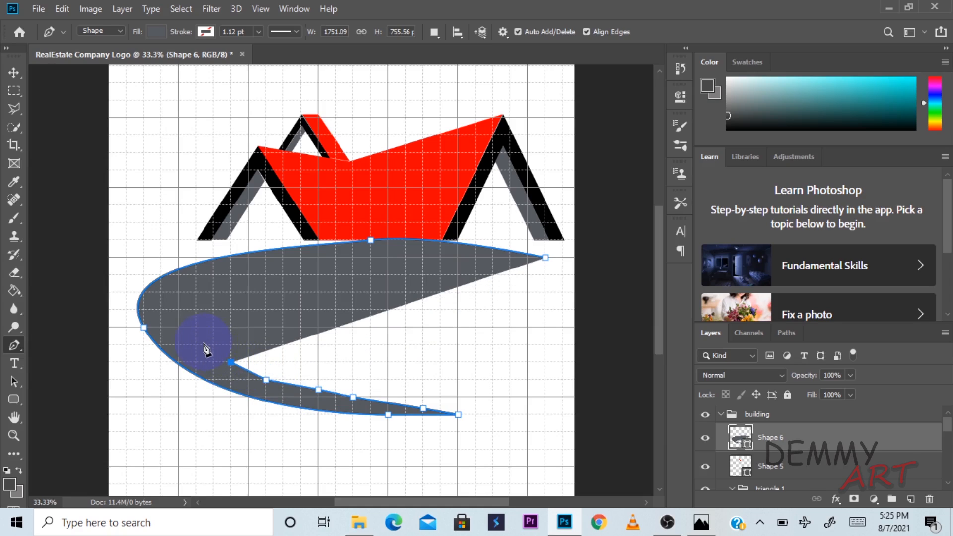
left_click_drag(197, 346, 192, 336)
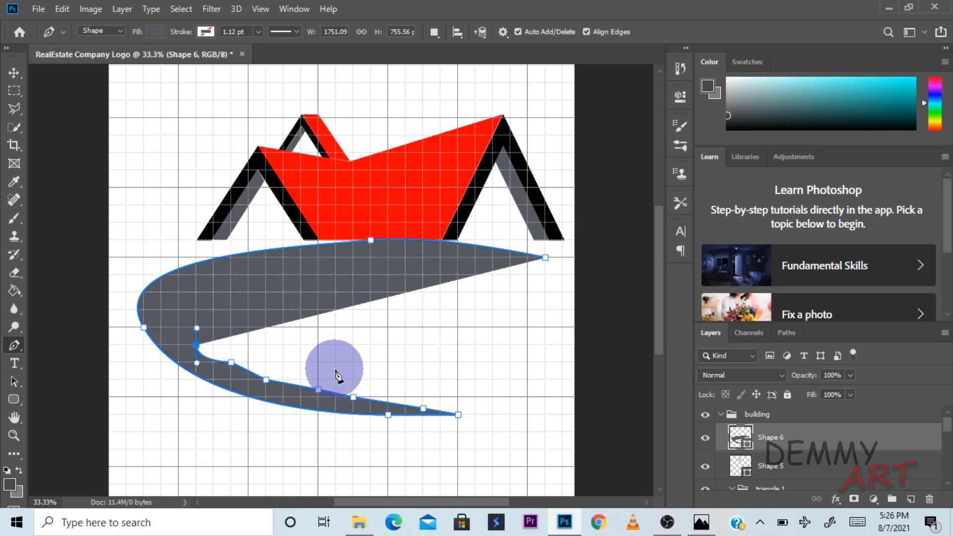
key("ctrl+z")
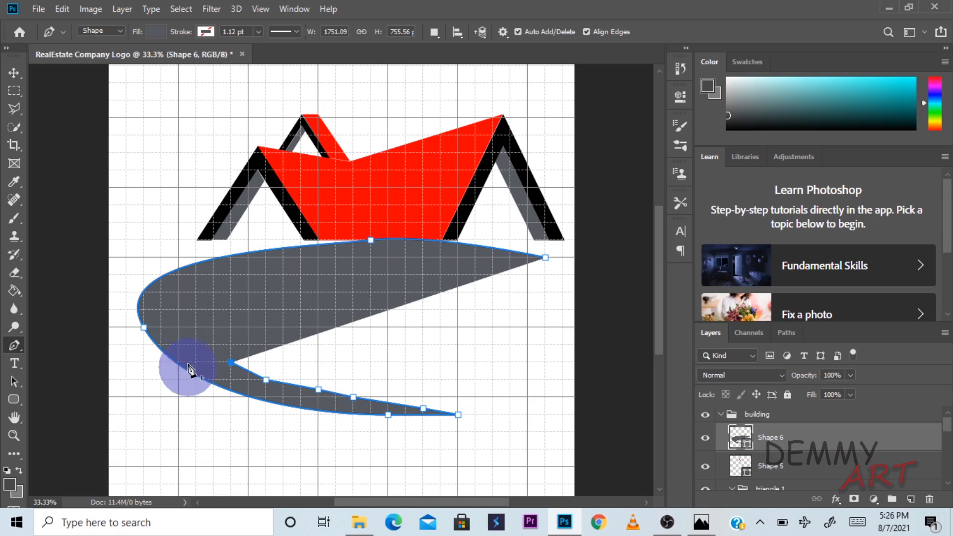
left_click(197, 345)
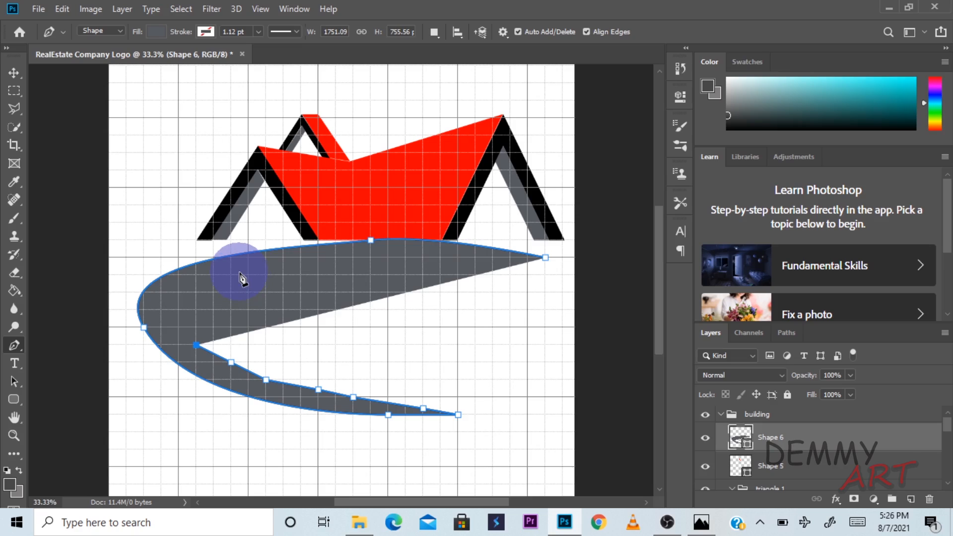
Curve the road's inner edge around the left bend, run it beneath the building's base, and close the shape at its starting anchor.
left_click_drag(240, 275, 365, 248)
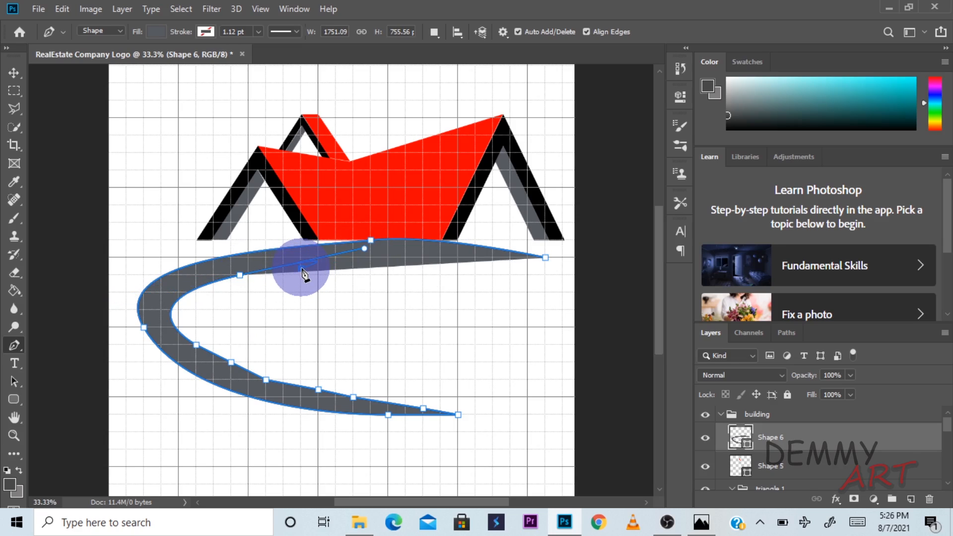
left_click(302, 269)
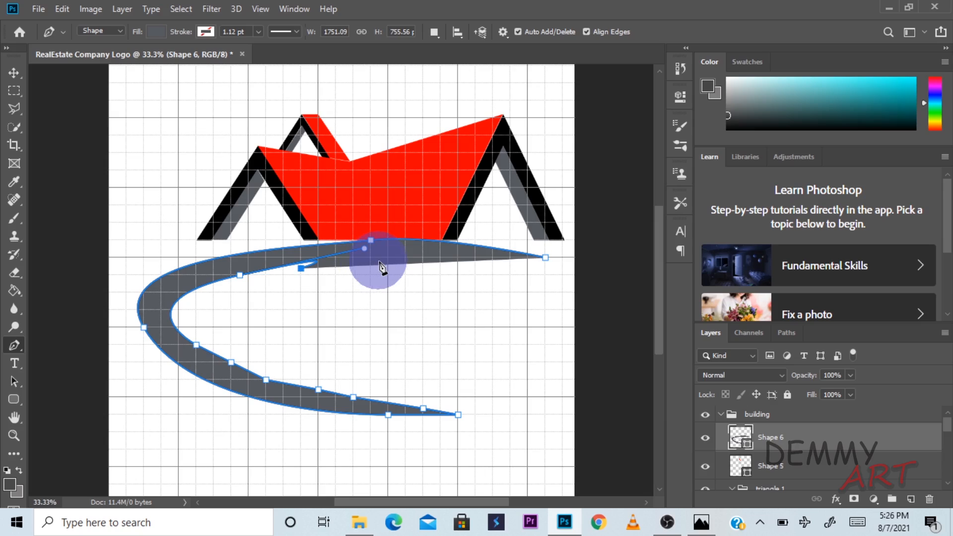
left_click(387, 259)
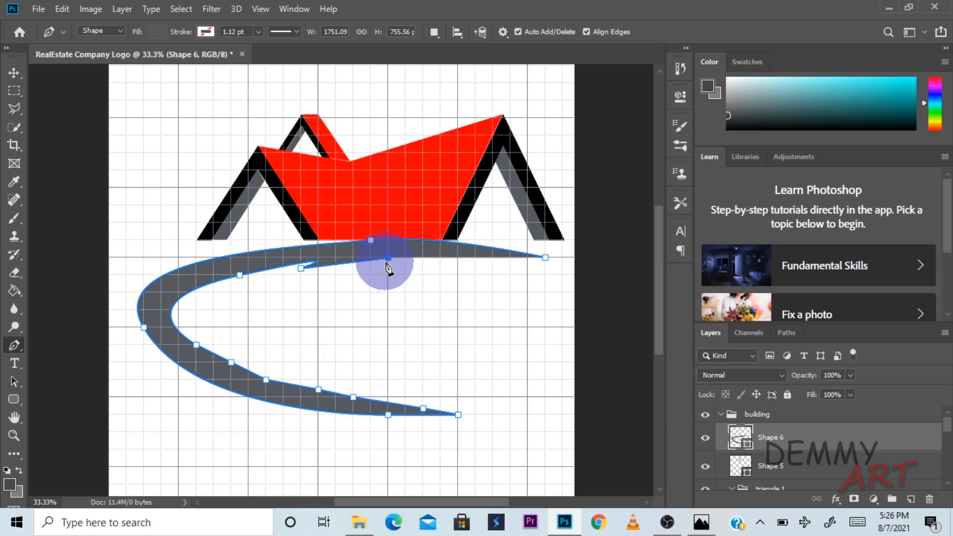
left_click(458, 262)
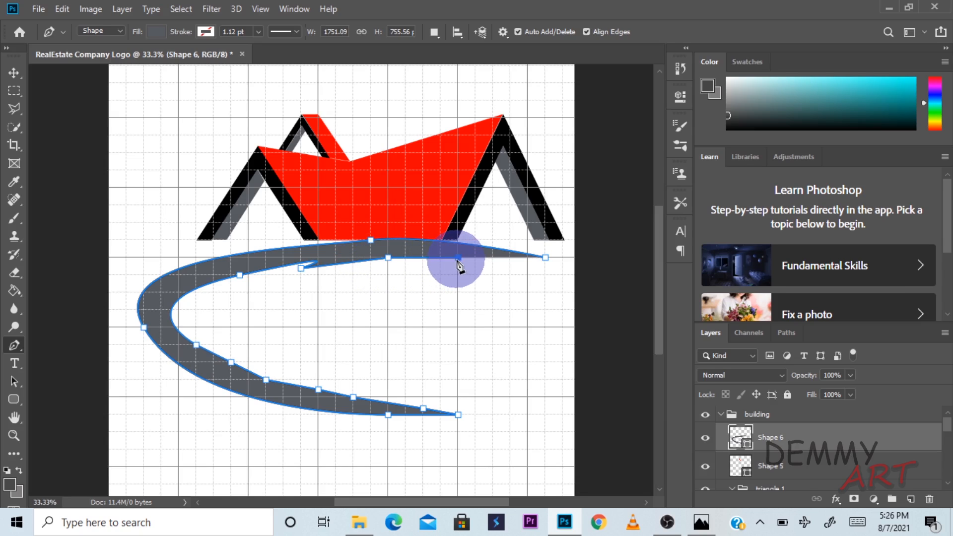
left_click(546, 258)
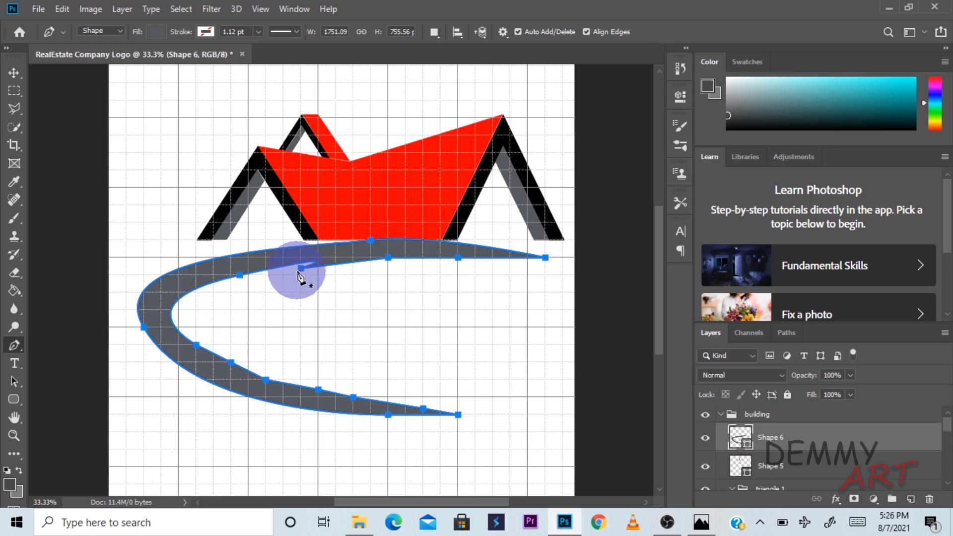
Try to smooth the notch in the road's upper inner edge with the Convert Point tool, and undo the last handle adjustment.
left_click(12, 347)
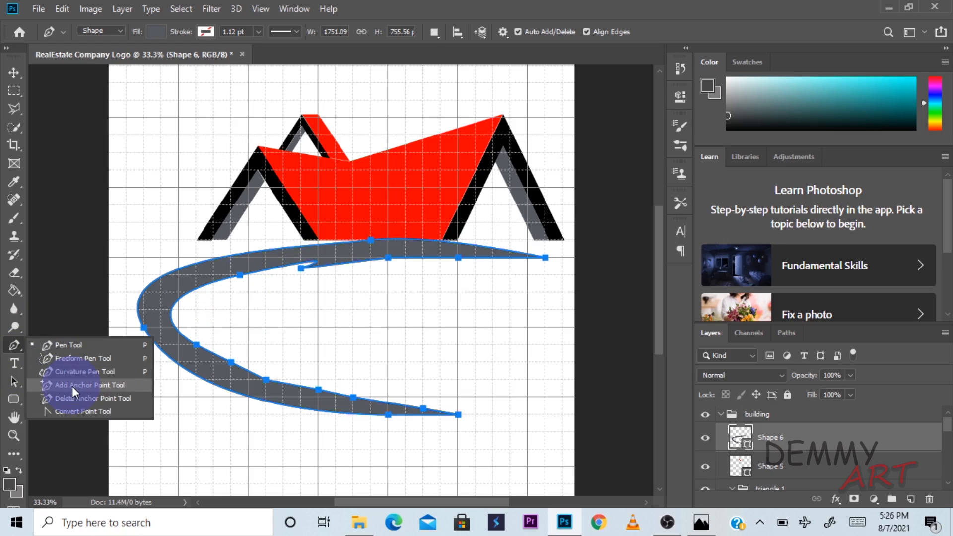
left_click(79, 412)
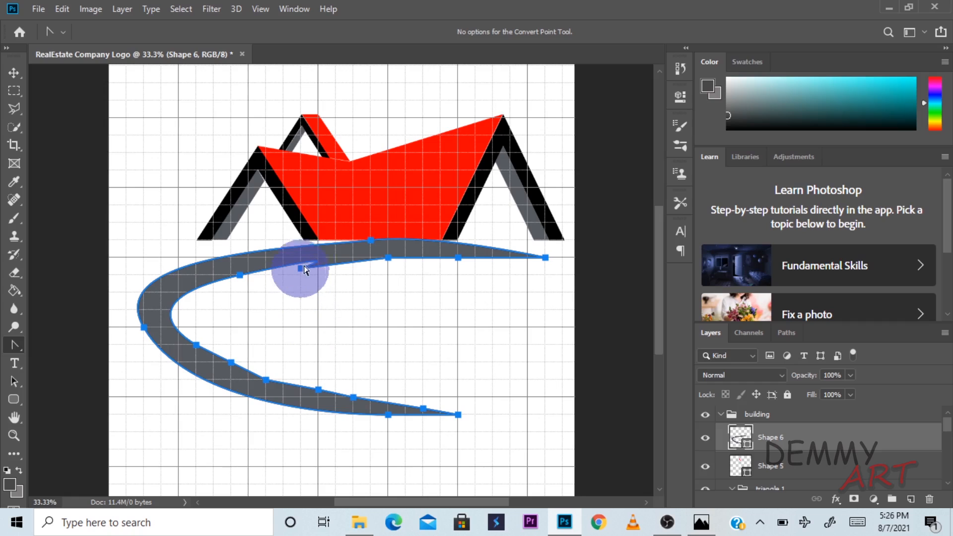
left_click_drag(308, 267, 355, 264)
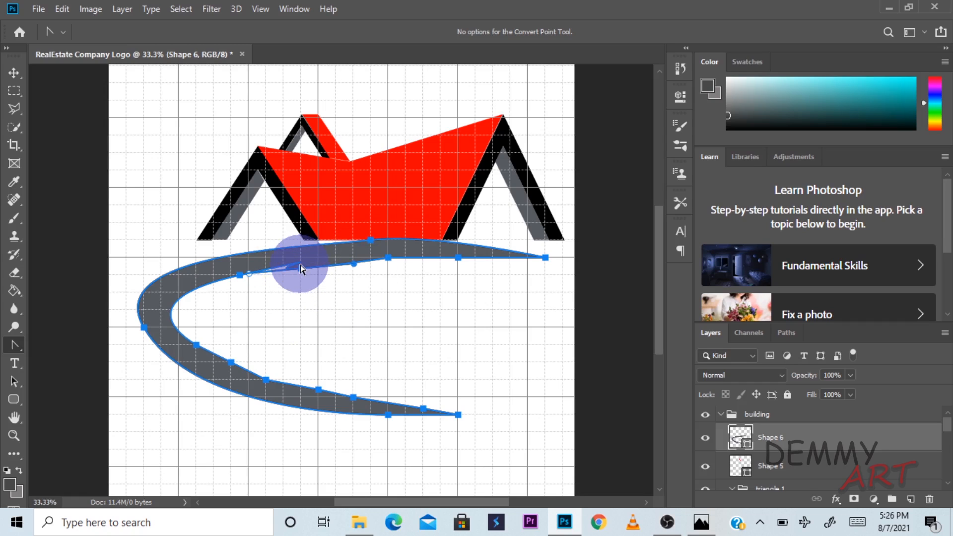
left_click_drag(298, 267, 354, 262)
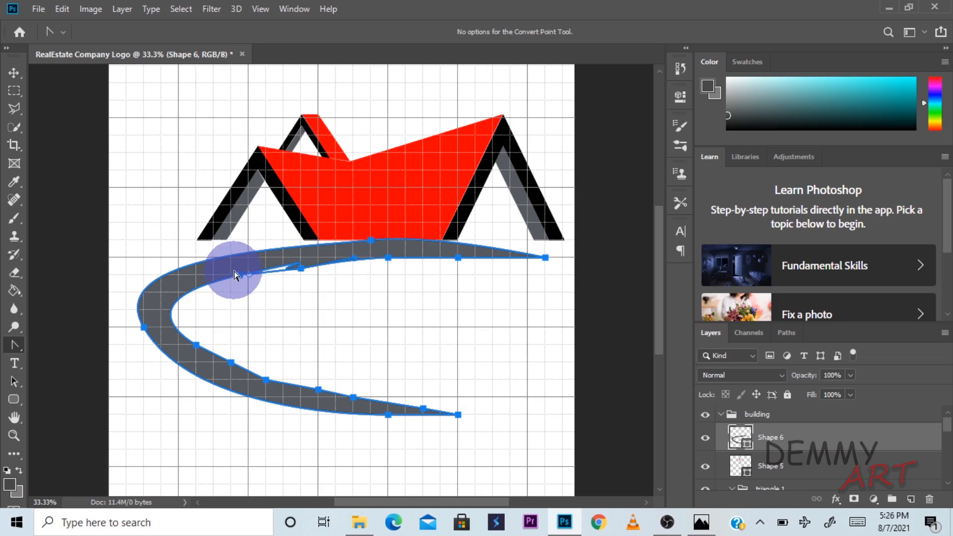
left_click_drag(248, 277, 306, 275)
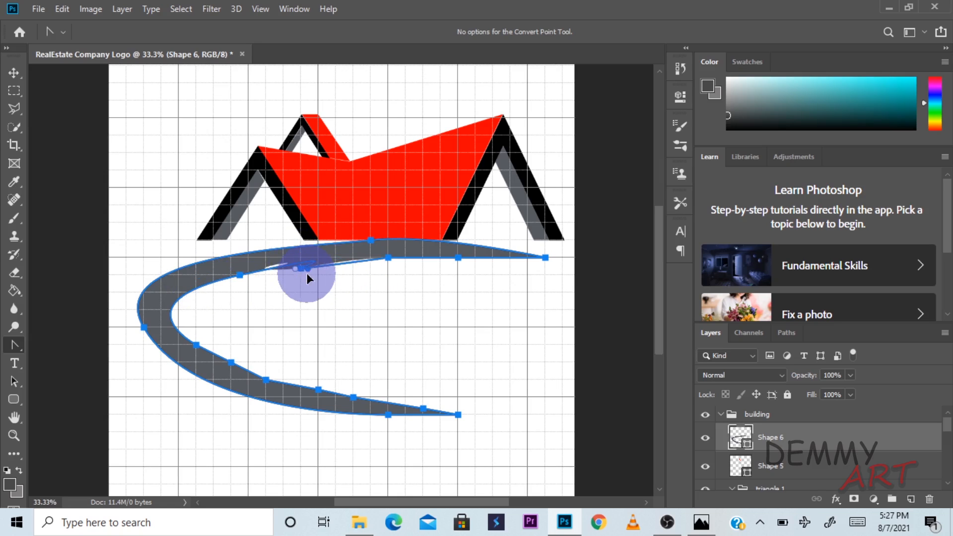
key("ctrl+z")
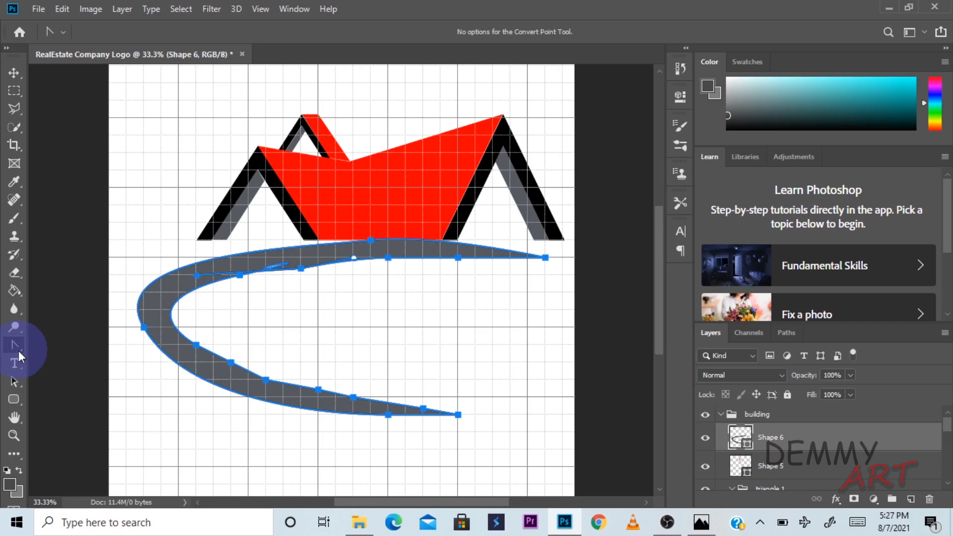
Deselect the road shape, choose the Delete Anchor Point tool for its notch, and reselect the shape with the Move tool.
left_click(14, 72)
left_click(486, 392)
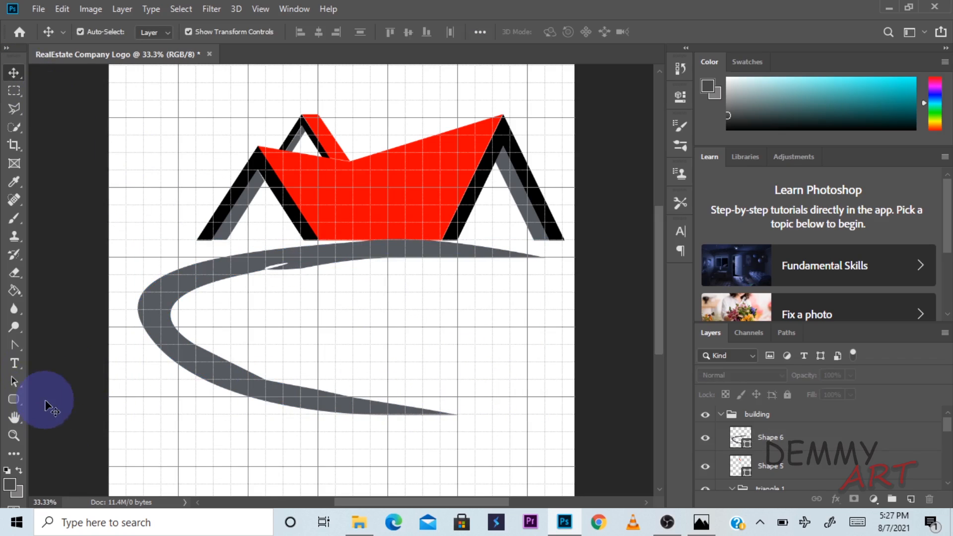
left_click(16, 346)
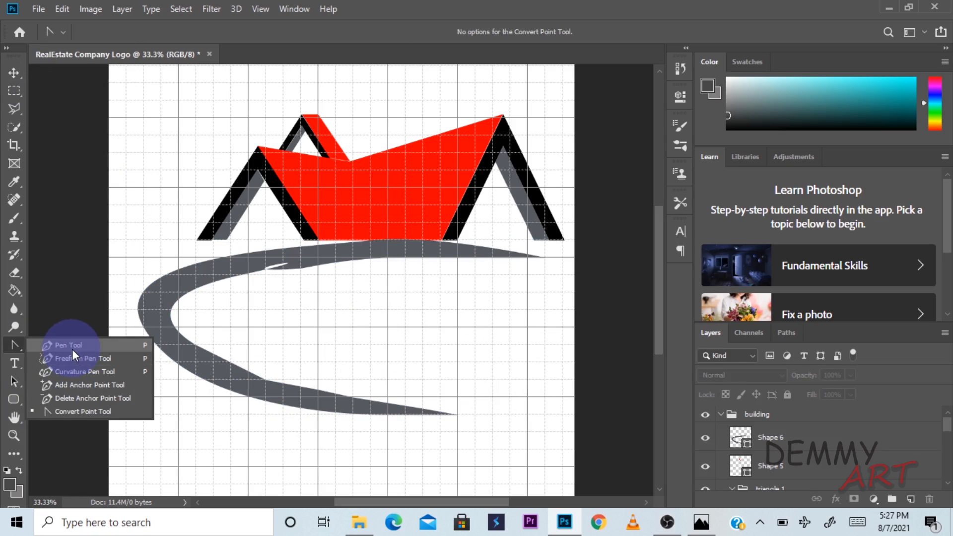
left_click(71, 398)
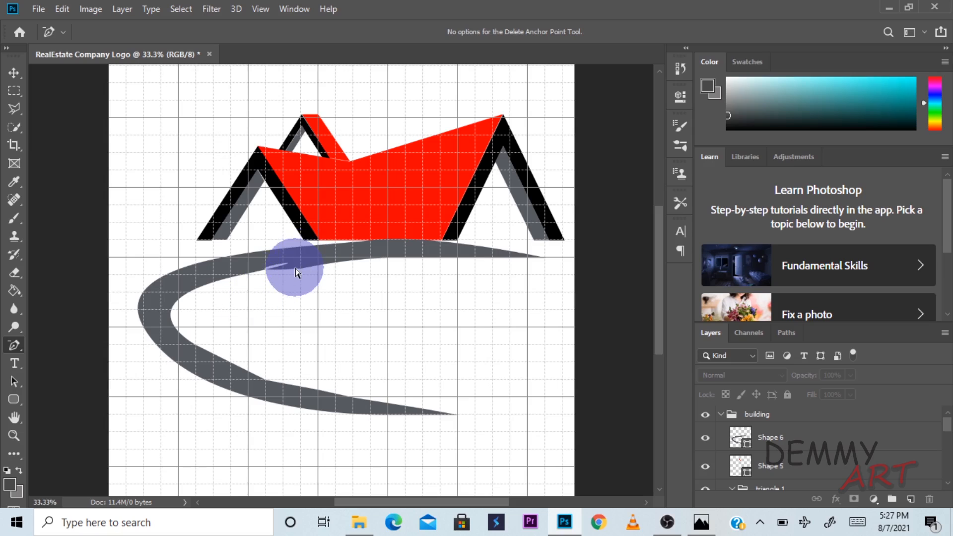
right_click(14, 345)
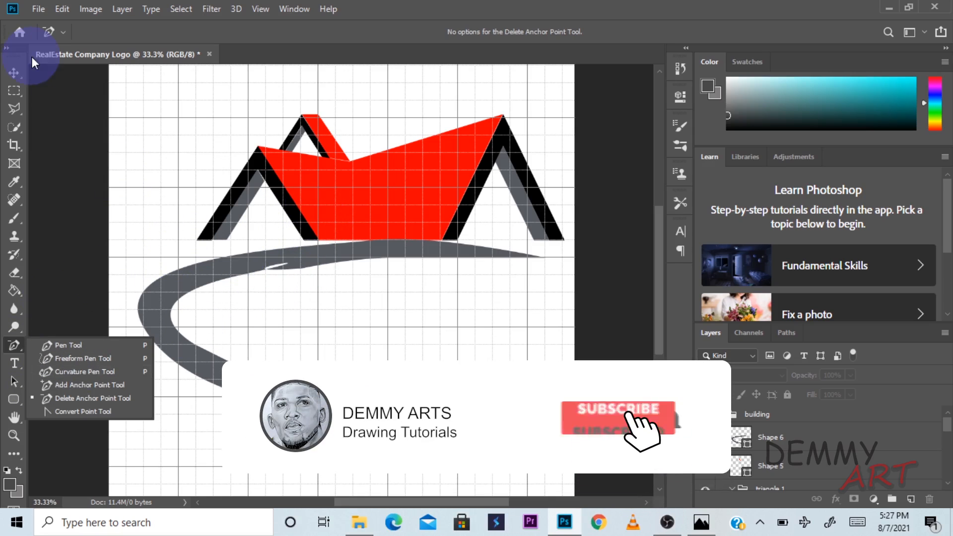
left_click(14, 73)
left_click(287, 262)
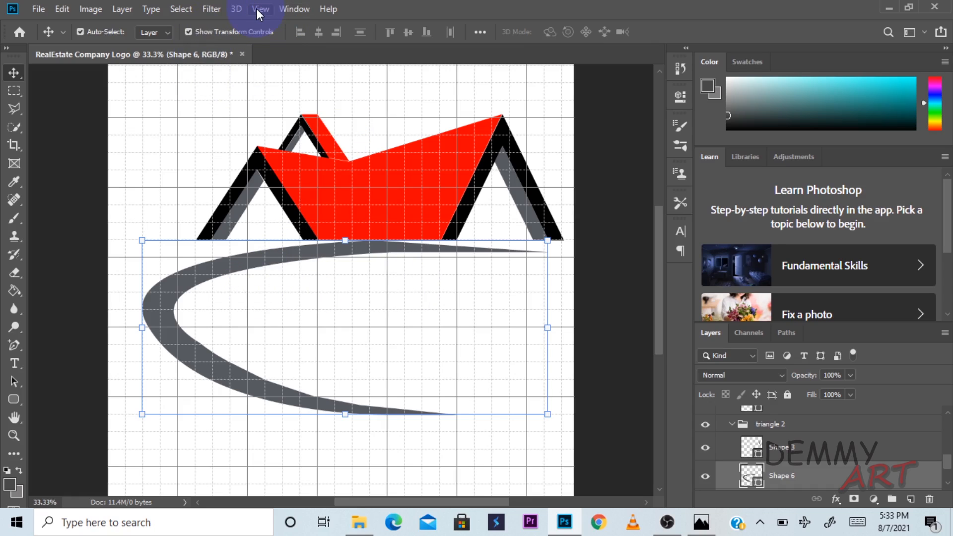
left_click(270, 11)
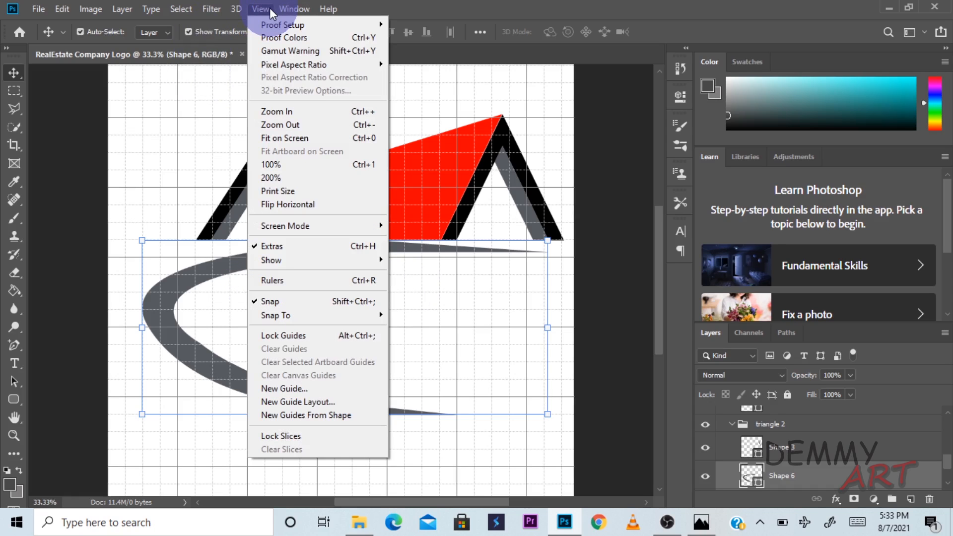
left_click(270, 9)
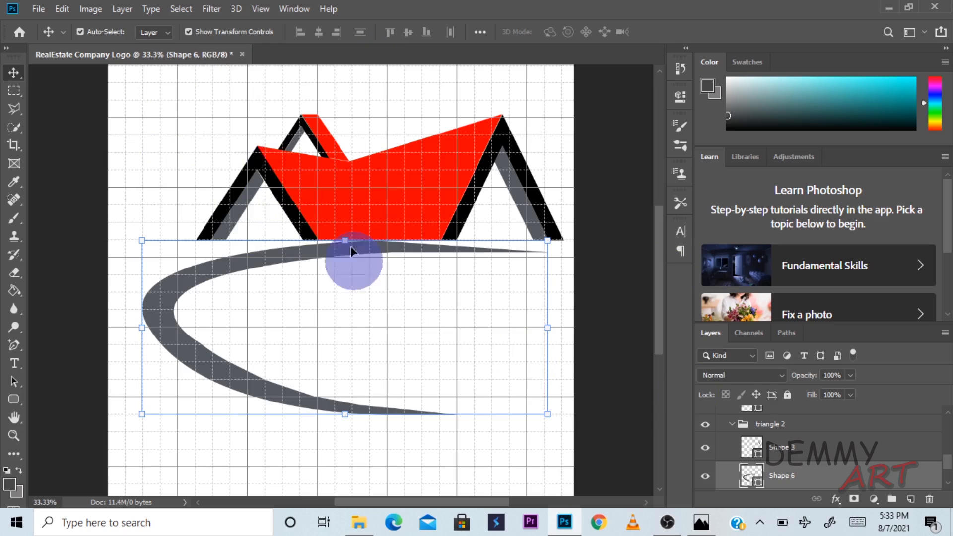
left_click(262, 11)
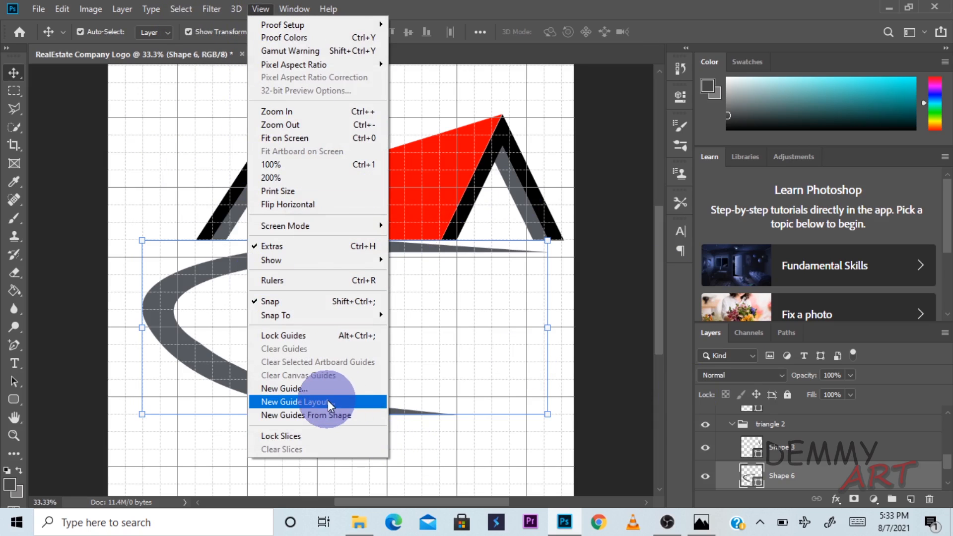
mouse_move(303, 266)
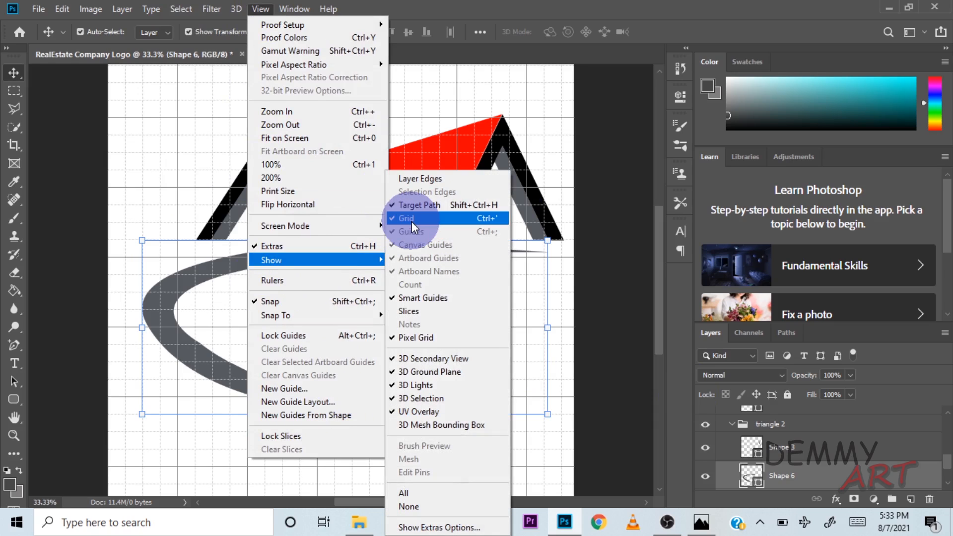
left_click(582, 84)
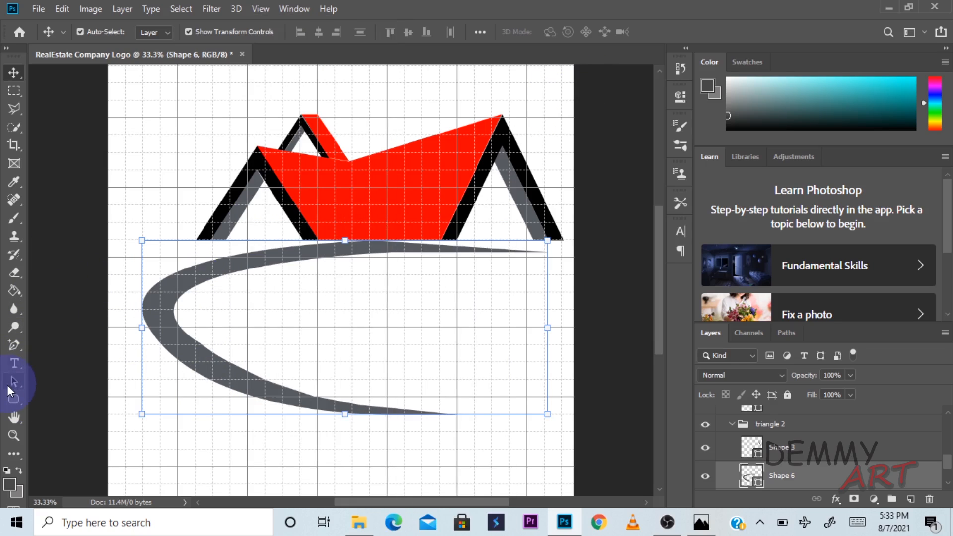
Activate the Horizontal Type tool and set its font to nevis.
left_click(15, 365)
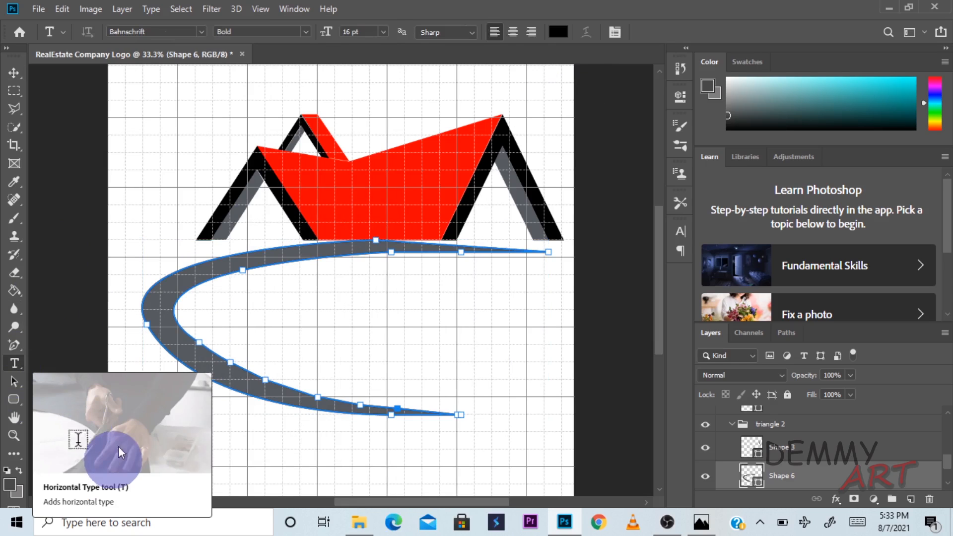
right_click(17, 360)
left_click(50, 365)
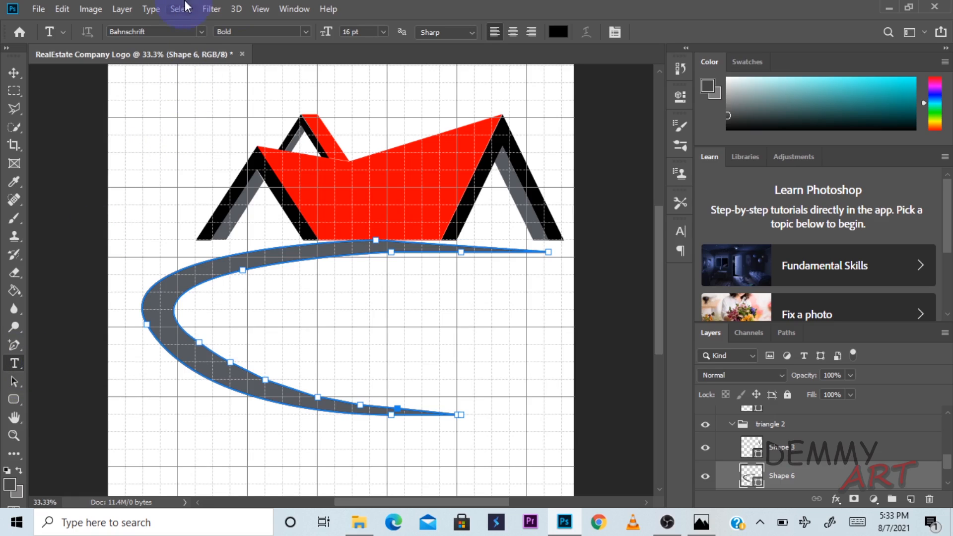
left_click(201, 31)
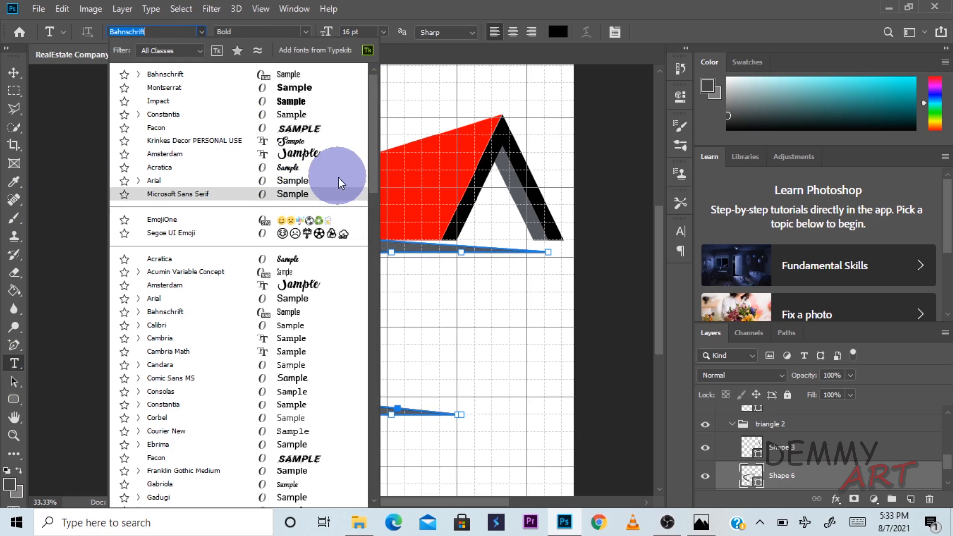
left_click_drag(378, 119, 381, 237)
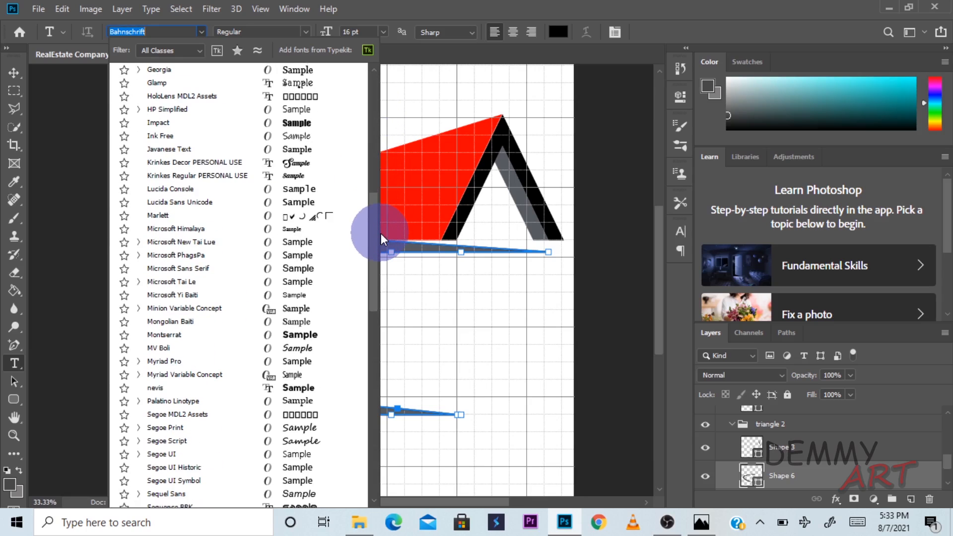
left_click(297, 387)
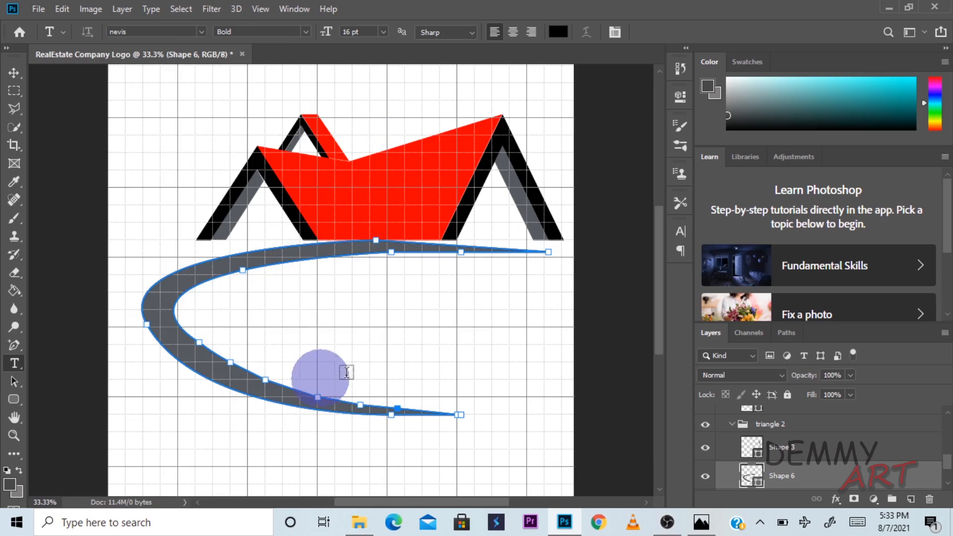
Add the text "REMMY HOUSING" inside the road's curve below the building and commit it.
left_click(249, 309)
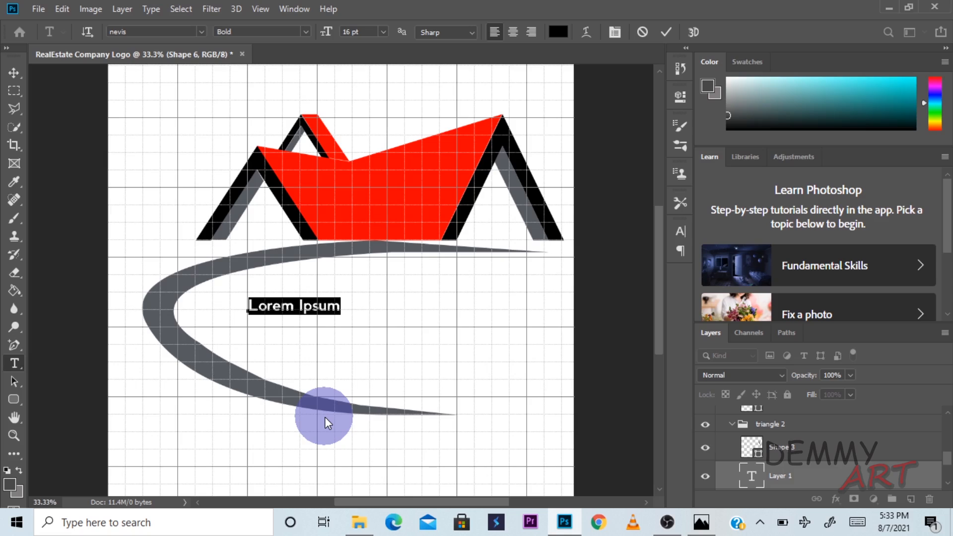
type("RE")
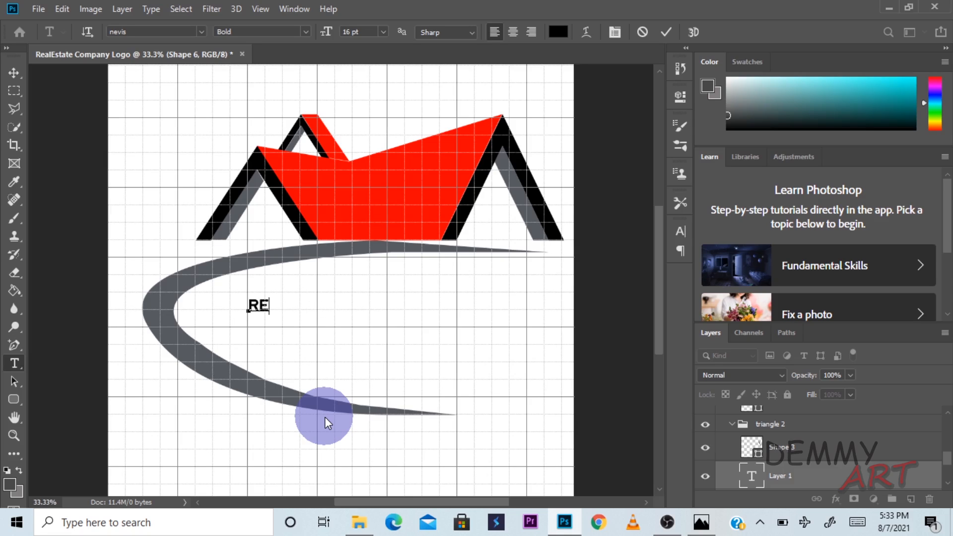
type("MMY H")
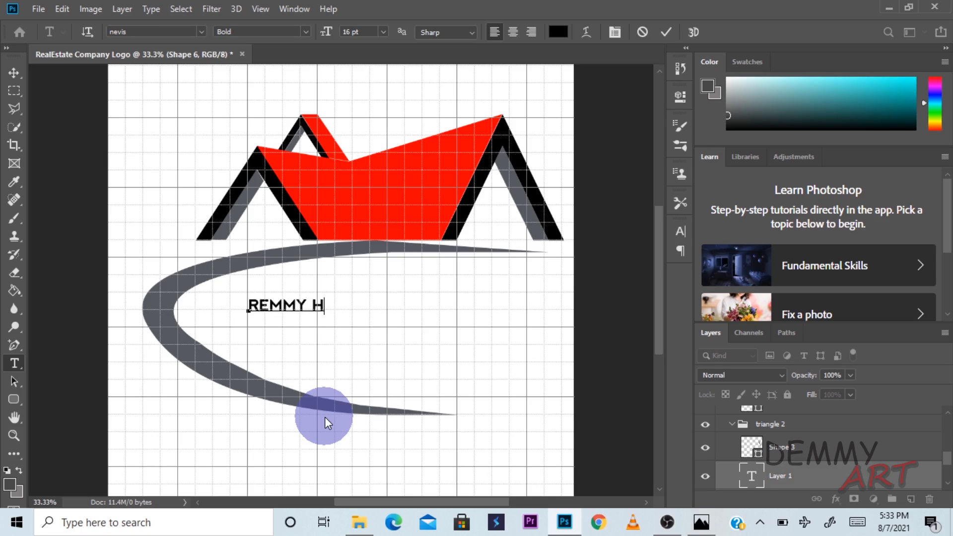
type("OUSING")
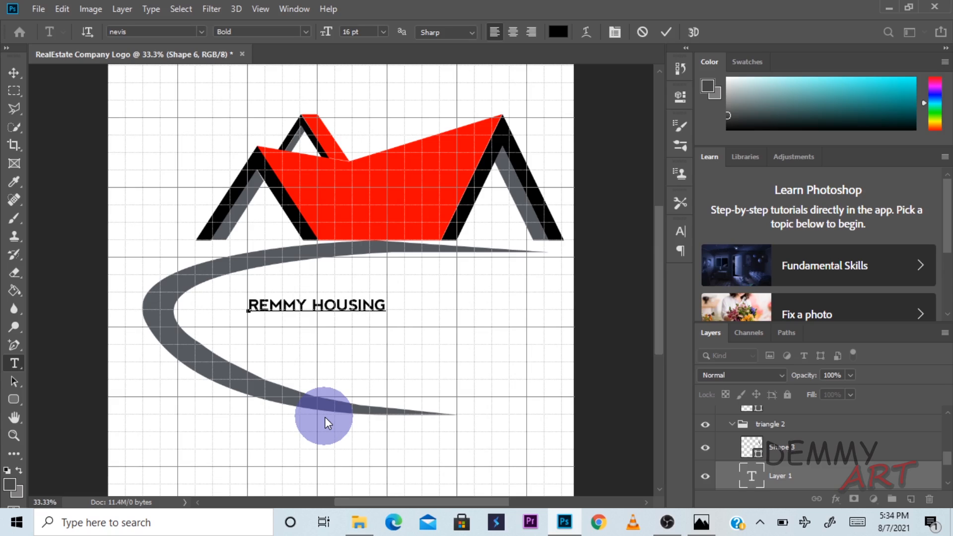
left_click(8, 73)
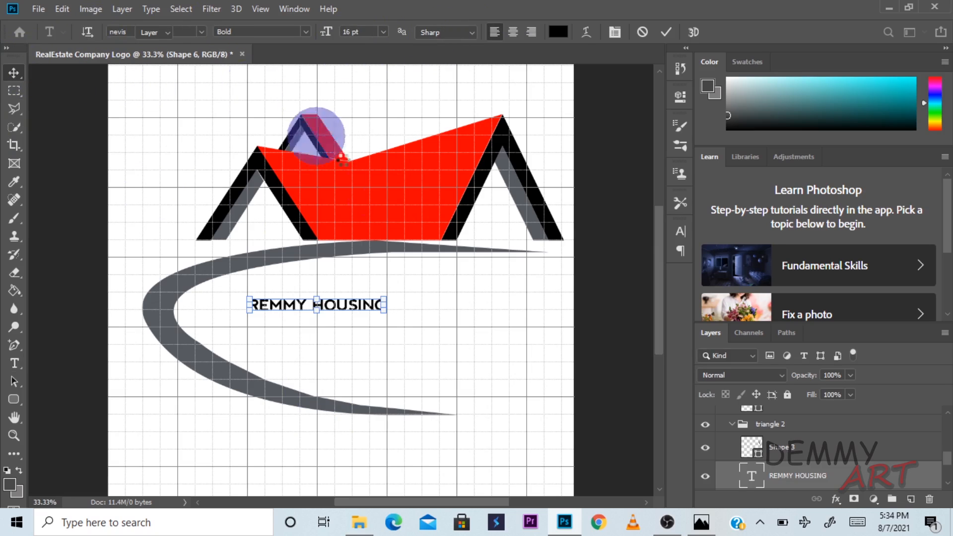
Set the font size of the REMMY HOUSING text to 42 pt.
left_click(681, 230)
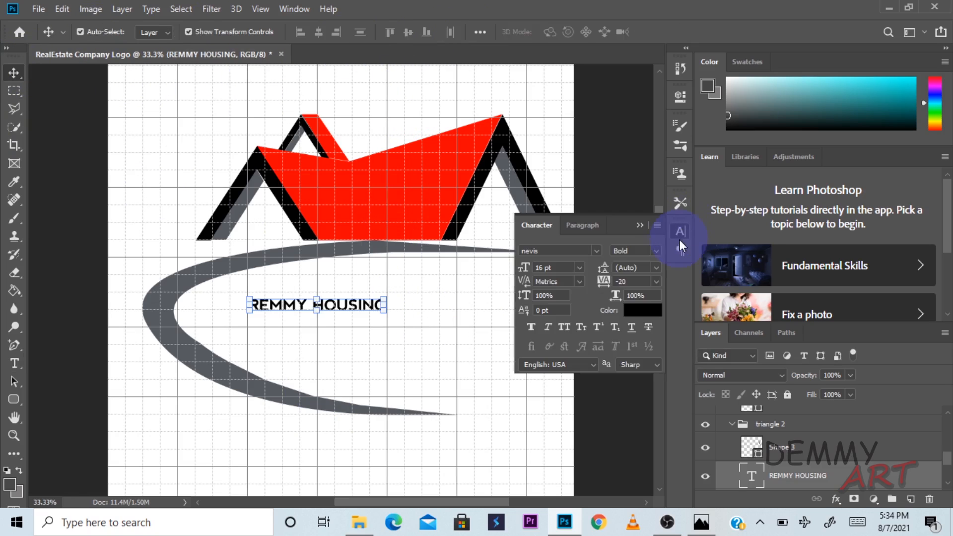
left_click(580, 268)
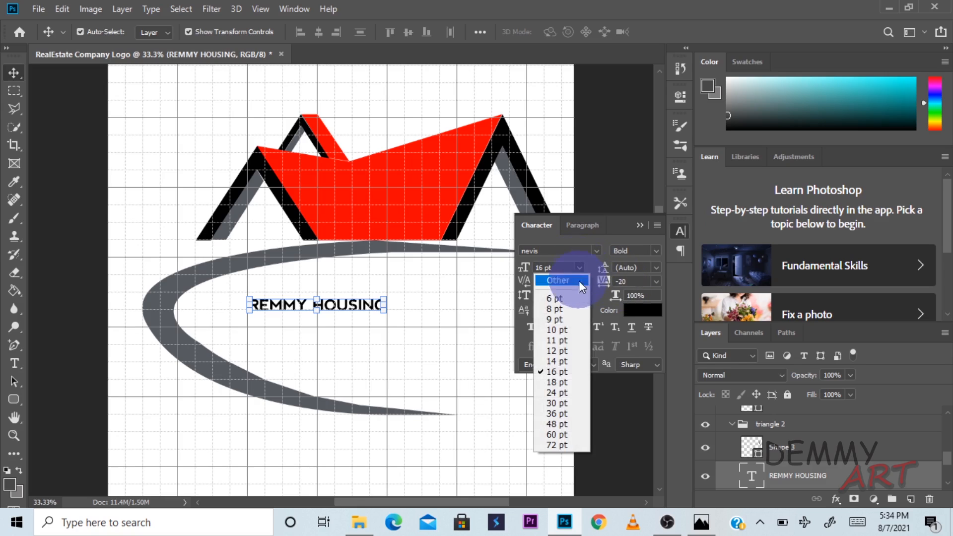
left_click(565, 413)
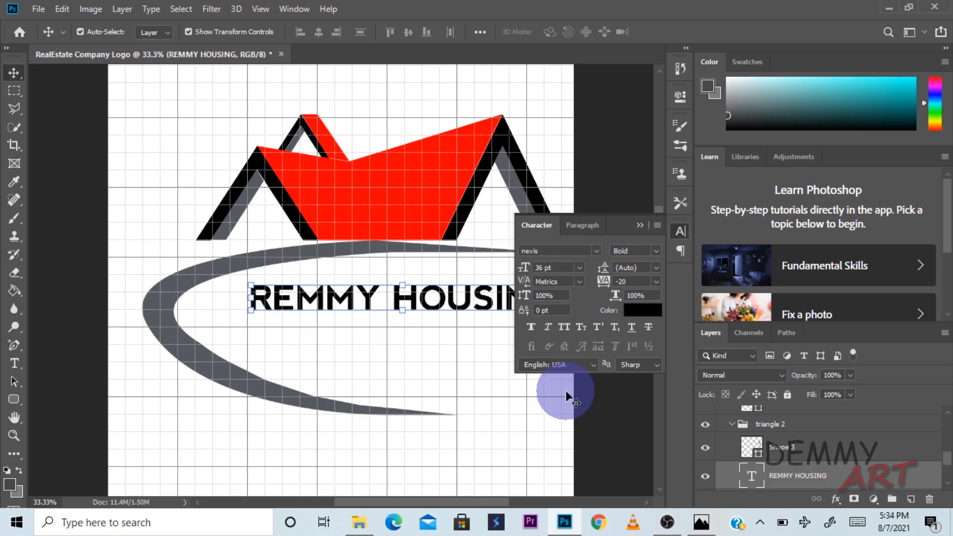
left_click(577, 263)
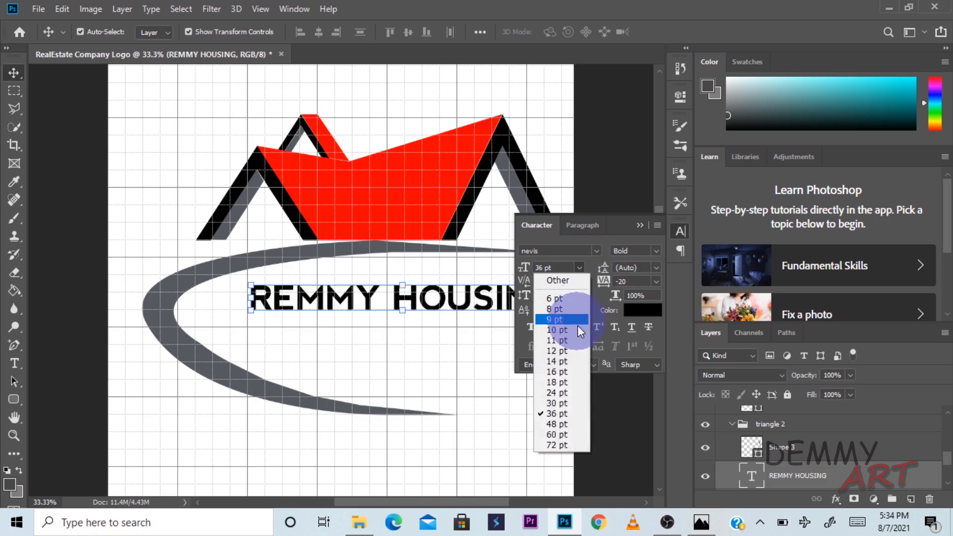
left_click(565, 425)
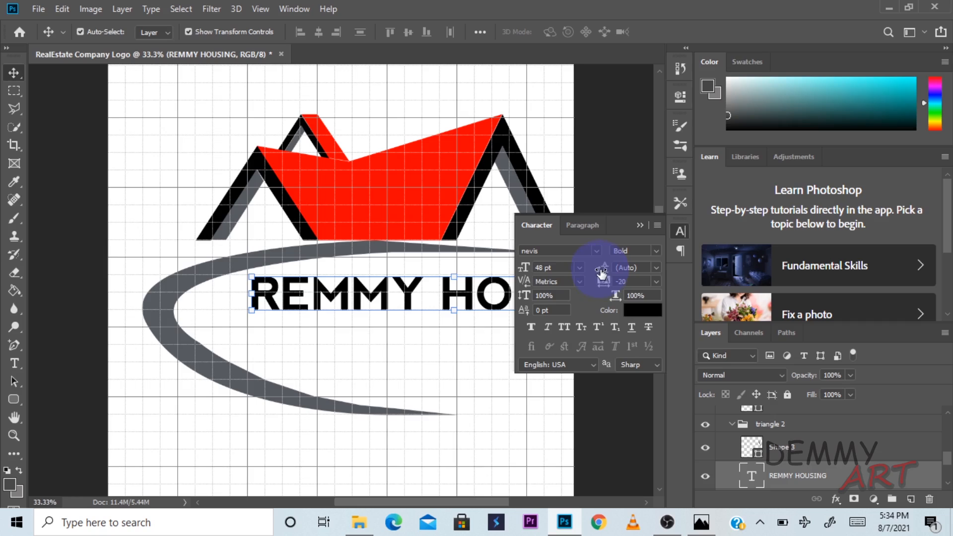
left_click(541, 269)
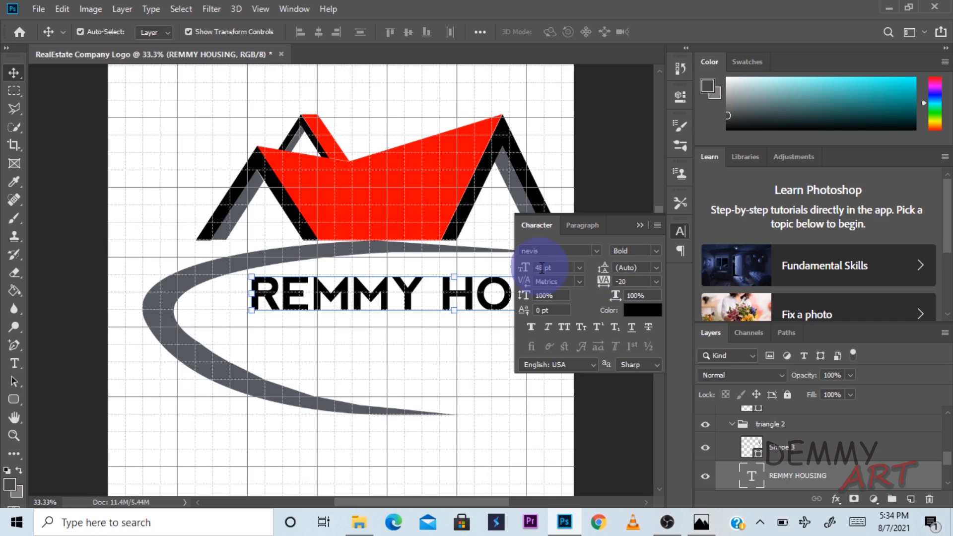
mouse_move(541, 268)
left_mouse_down()
mouse_move(527, 263)
mouse_move(571, 270)
mouse_move(544, 268)
left_mouse_up()
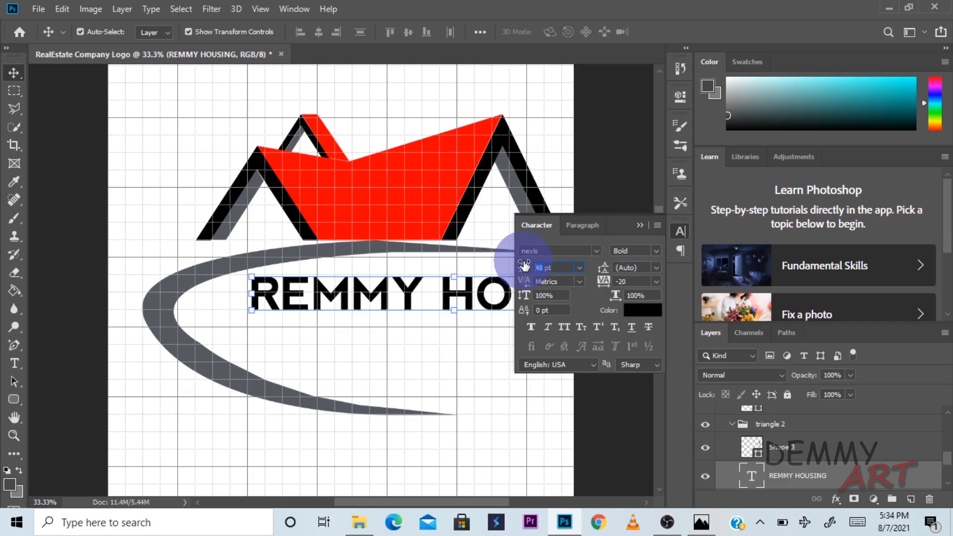
type("2")
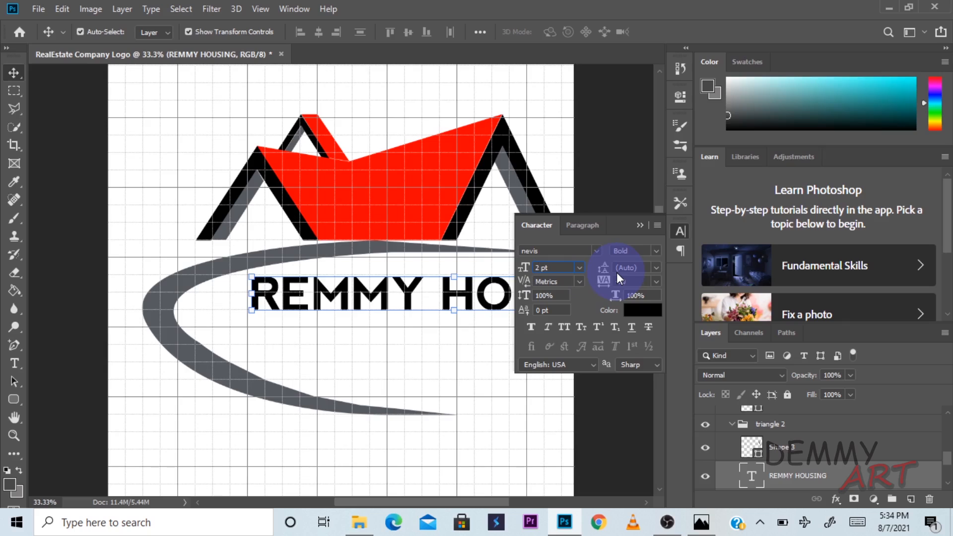
type("4")
left_click(639, 226)
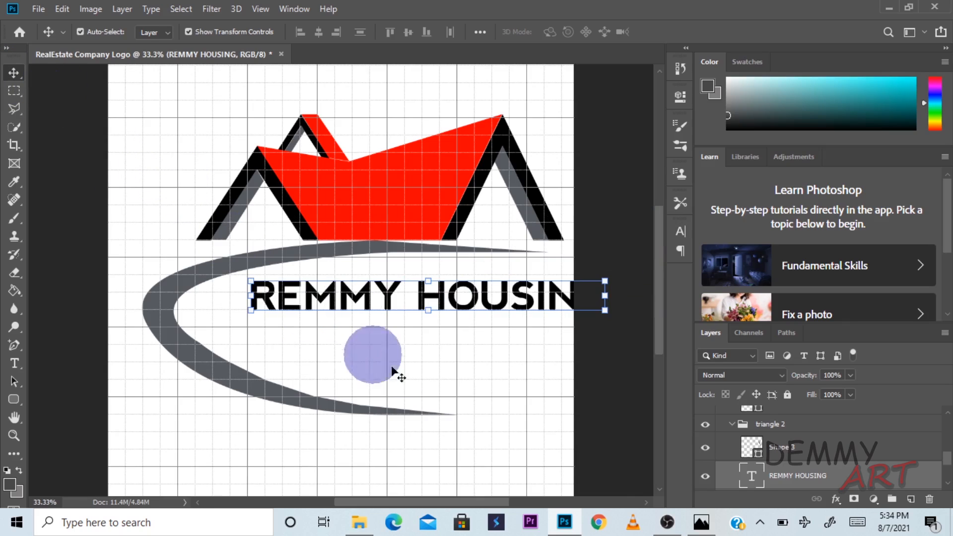
Fit the company name inside the road's curve with more room on its right, and shift the road slightly up and left against the building.
left_click_drag(453, 309, 419, 323)
left_click(201, 165)
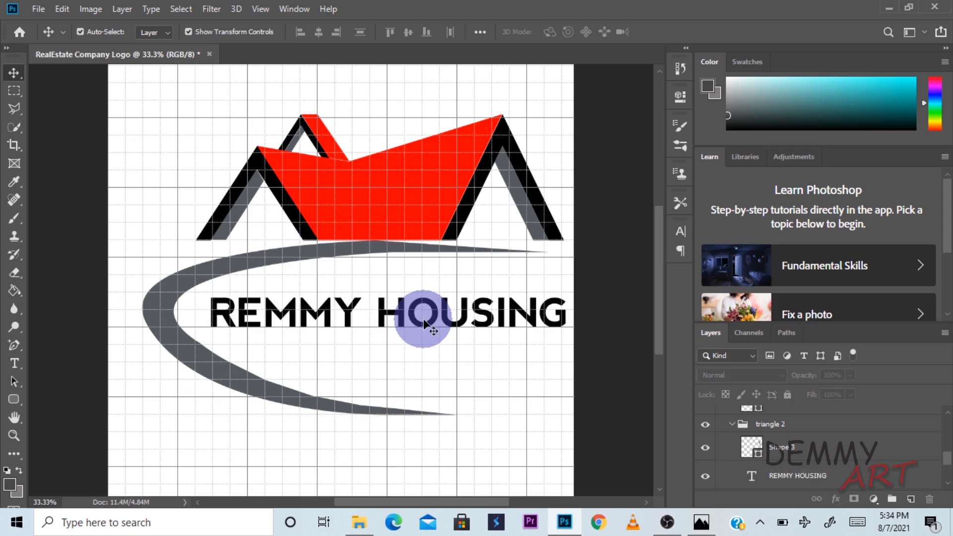
scroll(423, 322, "up", 2)
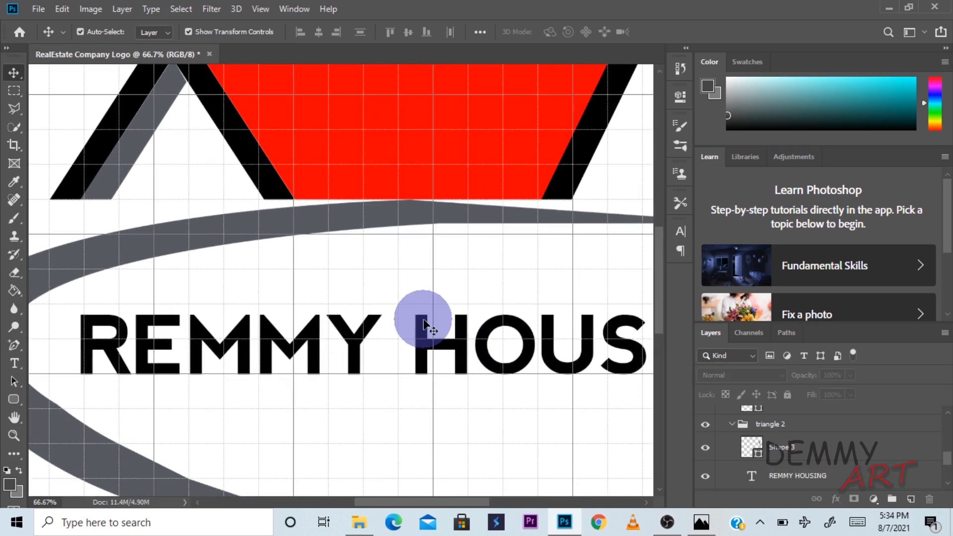
left_click_drag(478, 447, 499, 362)
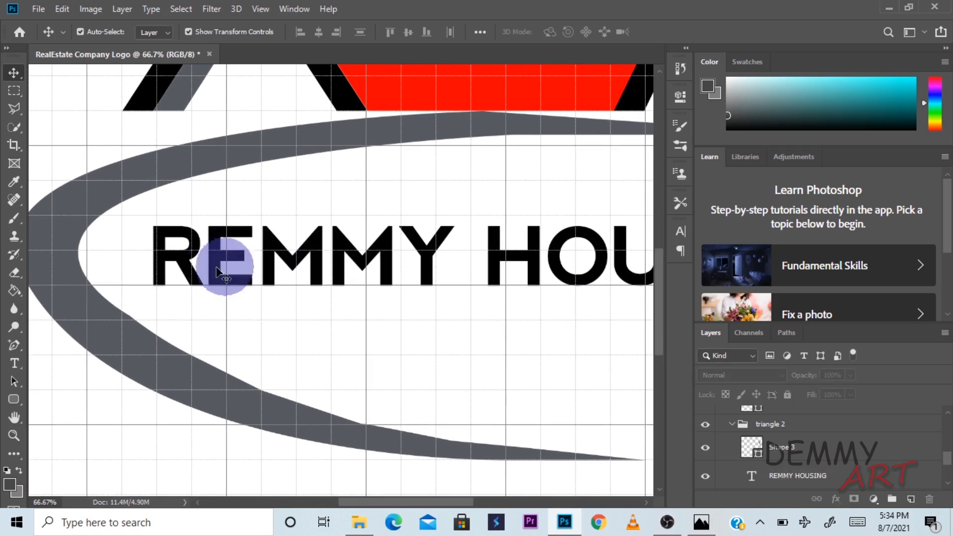
left_click_drag(255, 262, 241, 263)
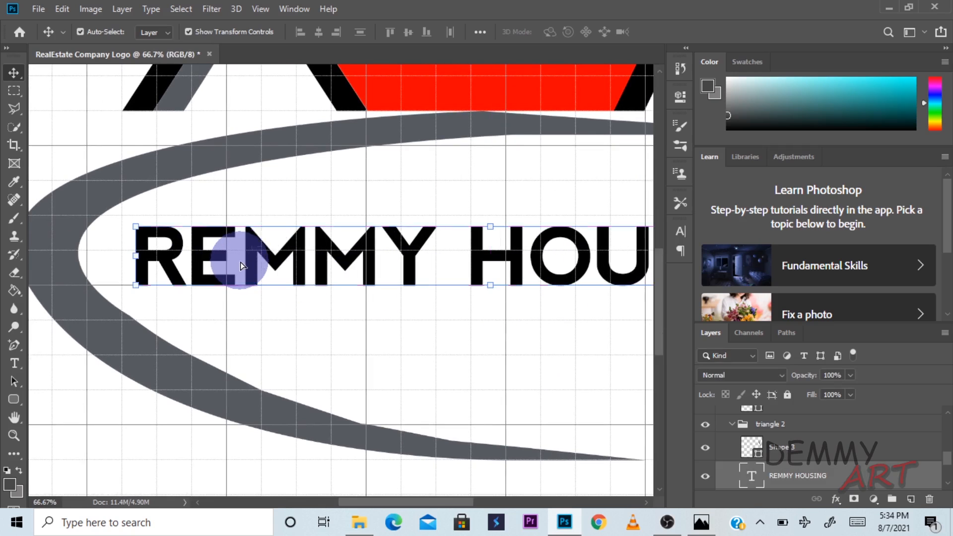
left_click(443, 202)
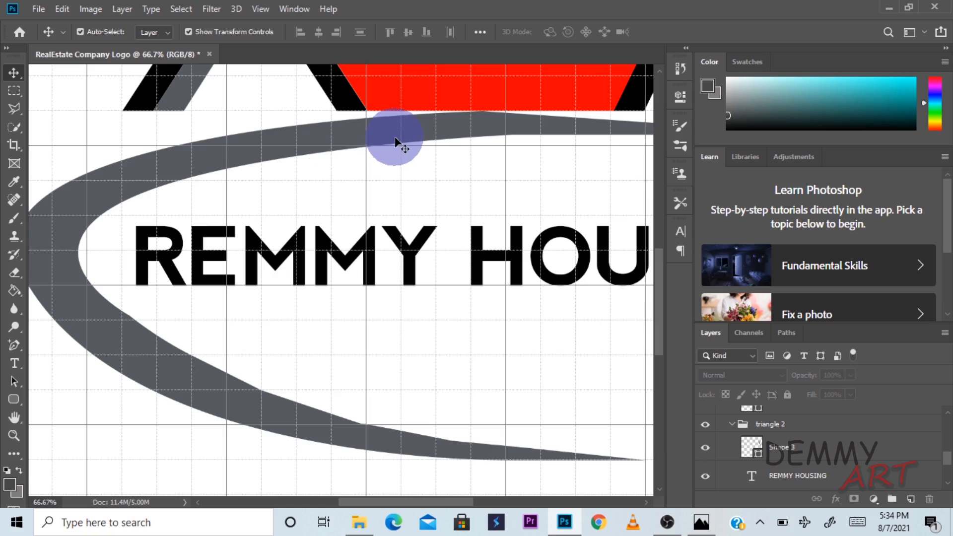
left_click_drag(396, 142, 392, 132)
left_click(420, 196)
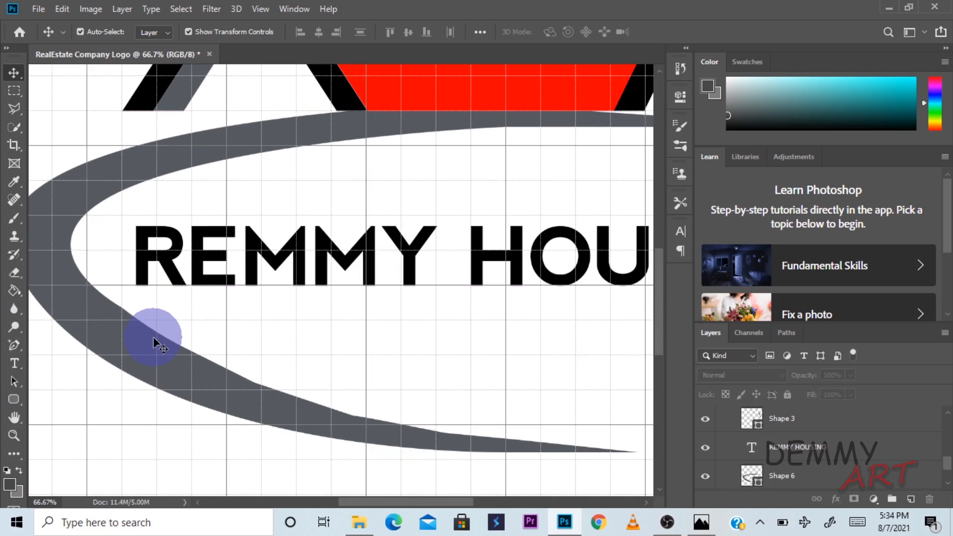
Move the REMMY HOUSING layer out of the triangle 2 group to above the building group, and collapse the building group.
key("ctrl+plus")
key("ctrl+plus")
left_click_drag(153, 337, 443, 408)
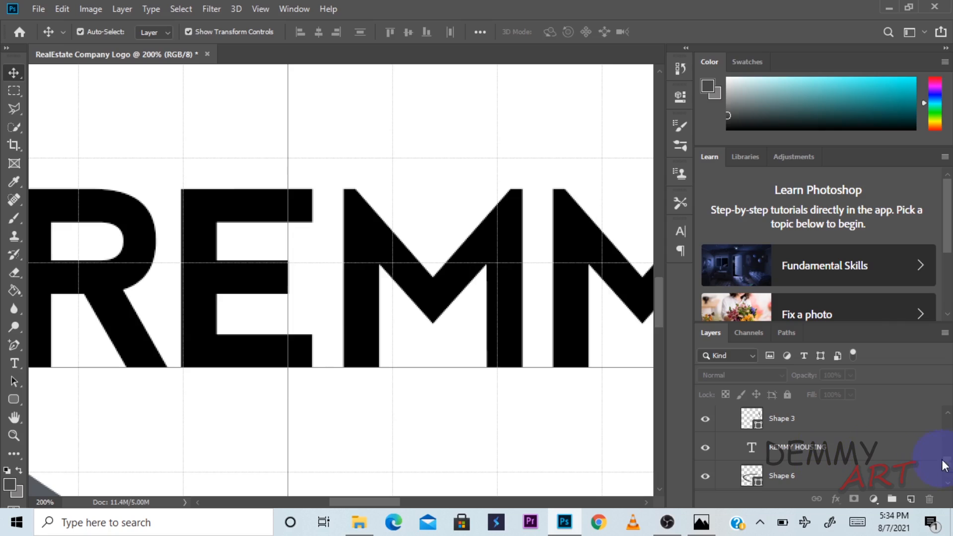
left_click_drag(838, 444, 810, 425)
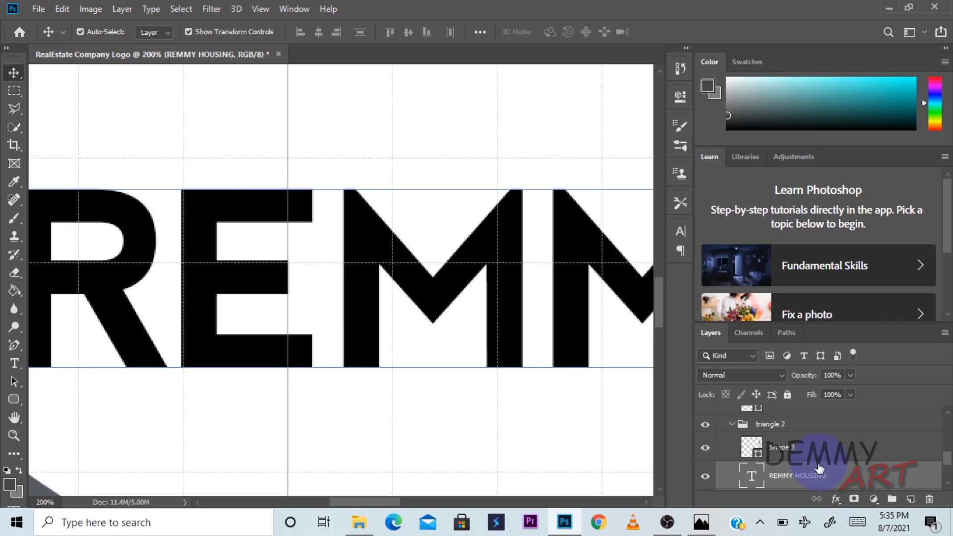
left_click_drag(800, 481, 784, 409)
left_click(721, 444)
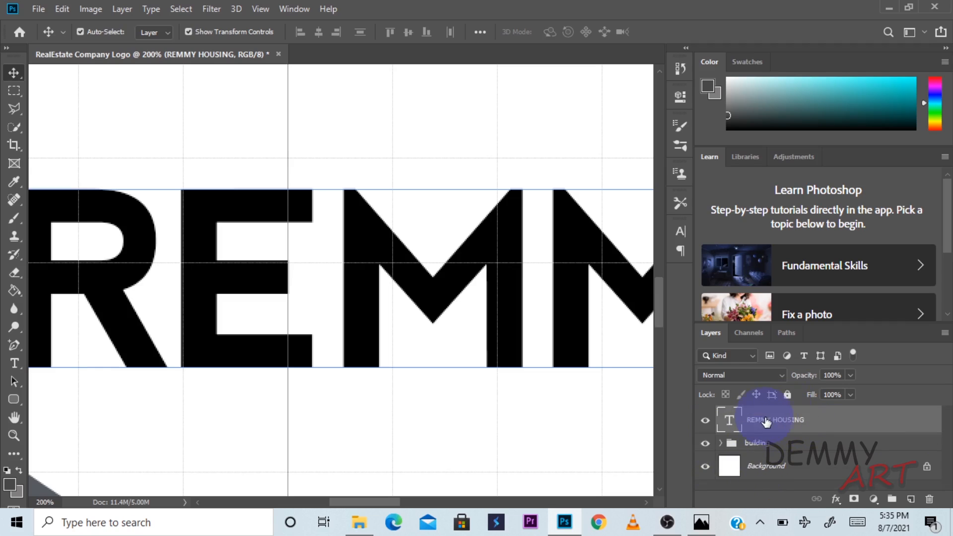
Lock the building layer group, leaving the REMMY HOUSING layer unlocked, and reselect the text on the canvas.
left_click(788, 394)
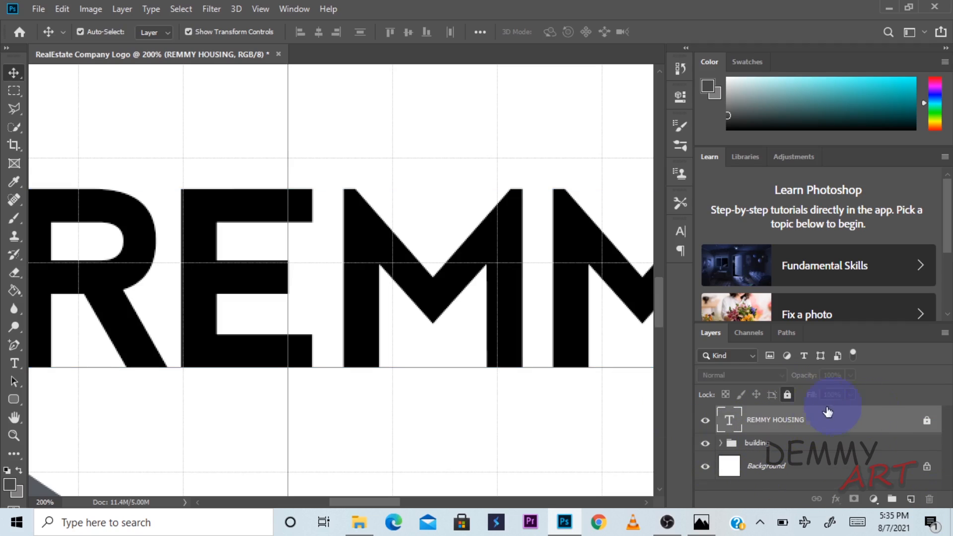
left_click(787, 394)
left_click(795, 443)
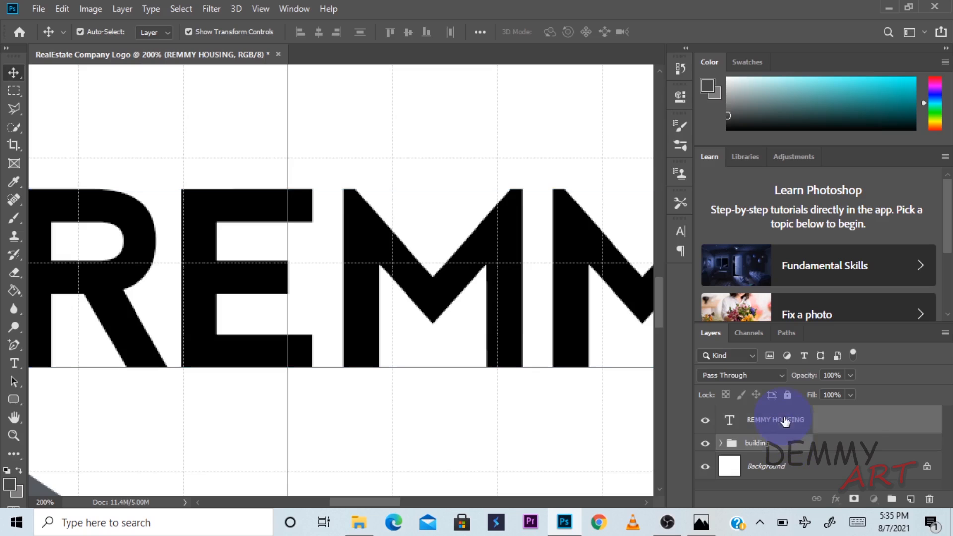
left_click(787, 395)
left_click(149, 217)
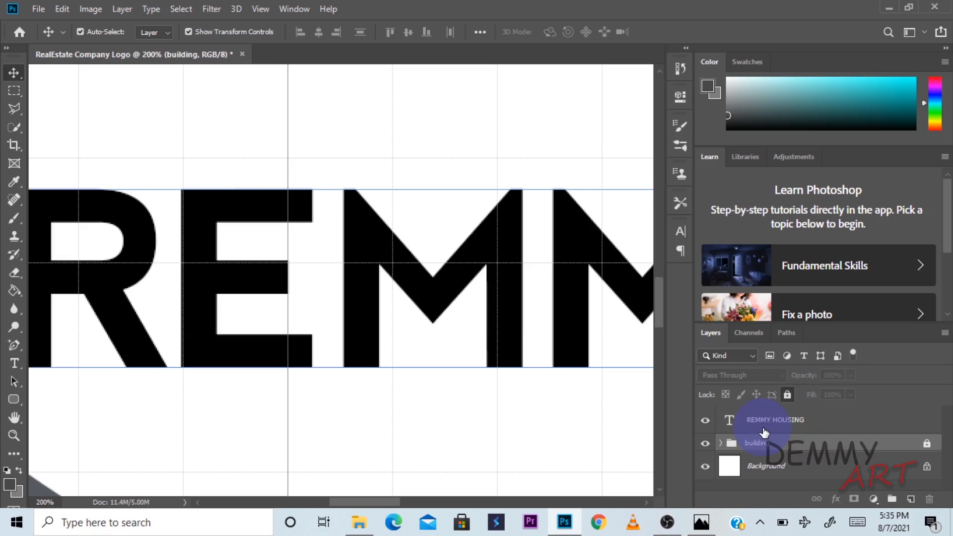
Rasterize the REMMY HOUSING type layer.
left_click_drag(180, 403, 266, 400)
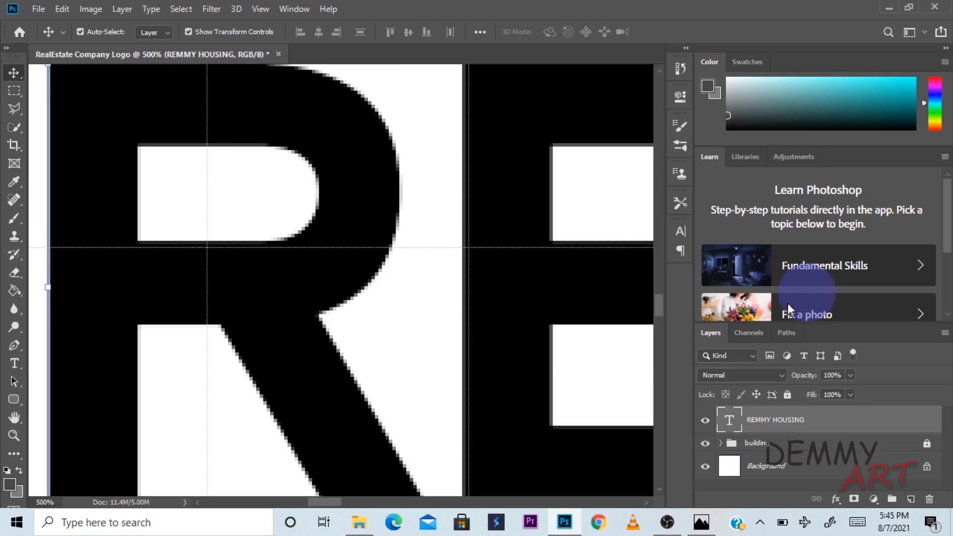
left_click(811, 425)
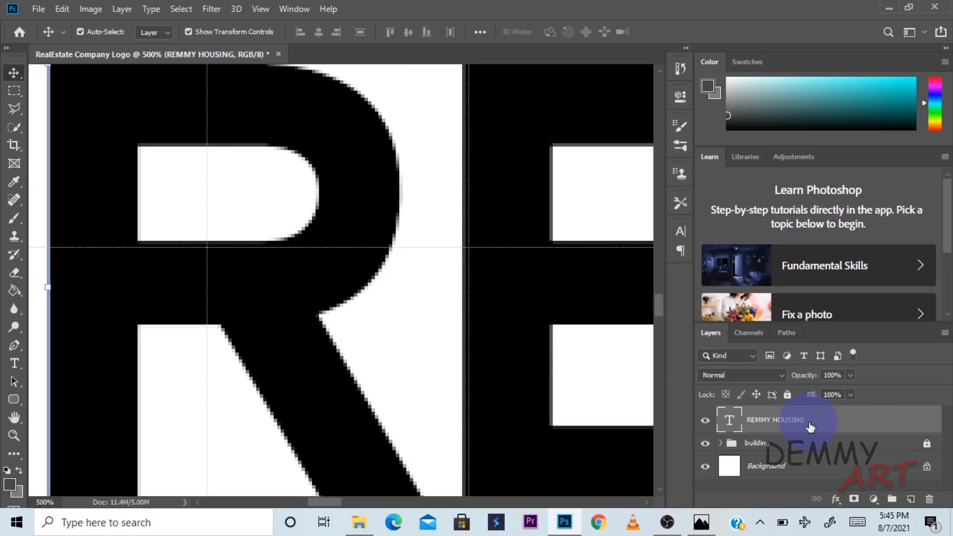
right_click(810, 426)
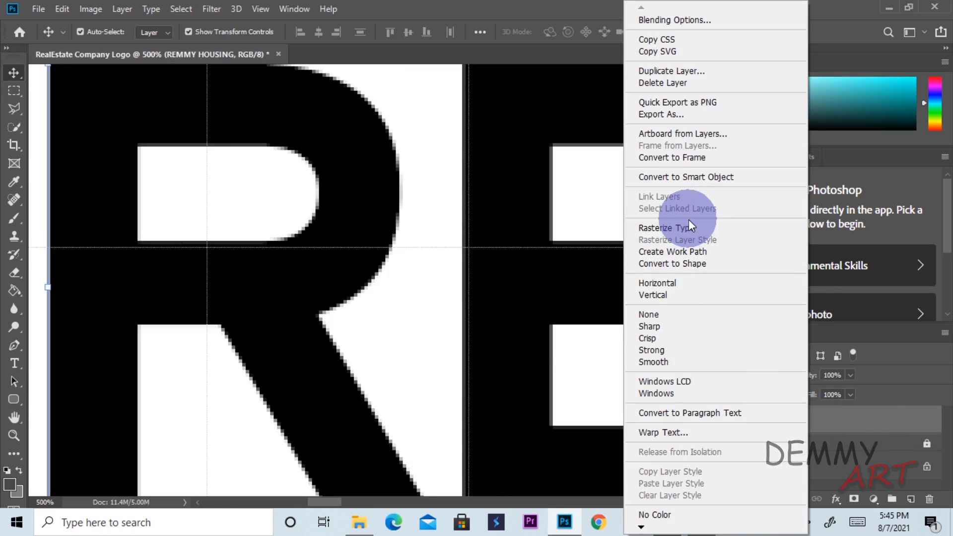
left_click(678, 229)
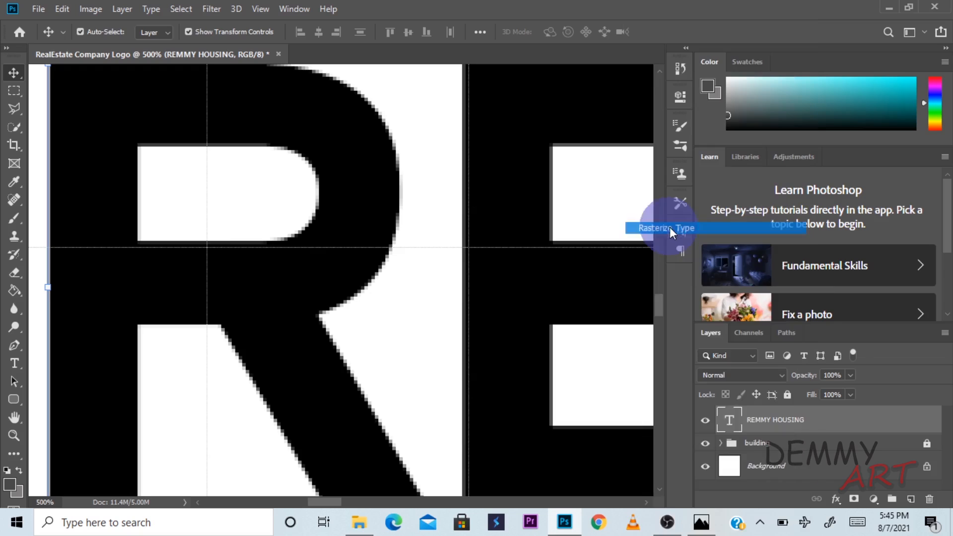
Select the first letter R of REMMY with a rectangular marquee, cut it onto its own layer, and switch to the Move tool.
left_click(14, 90)
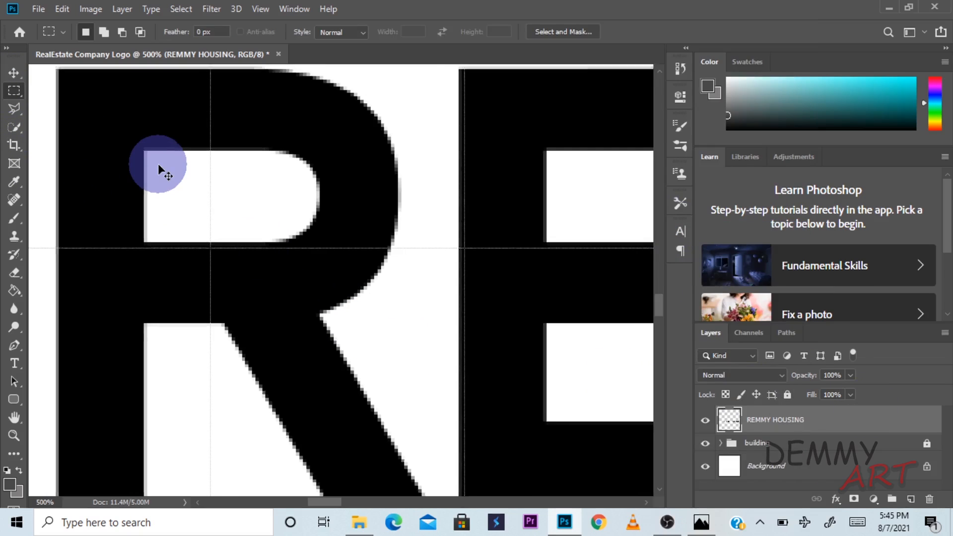
key("ctrl+minus")
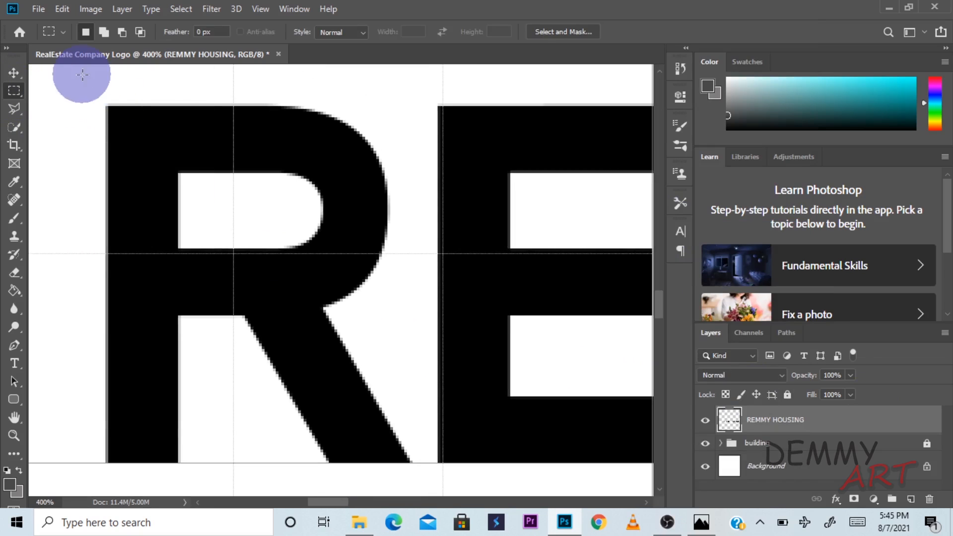
left_click_drag(81, 73, 421, 486)
right_click(308, 270)
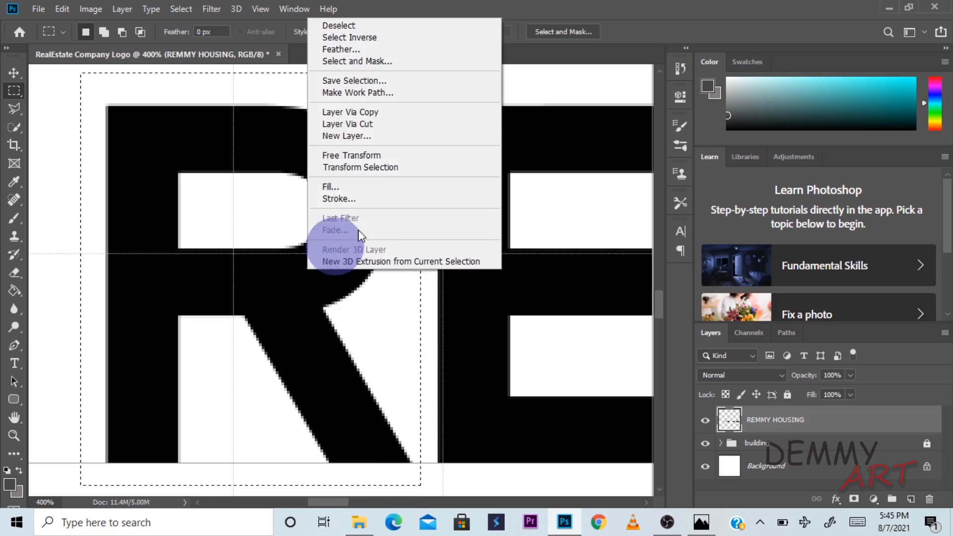
left_click(356, 125)
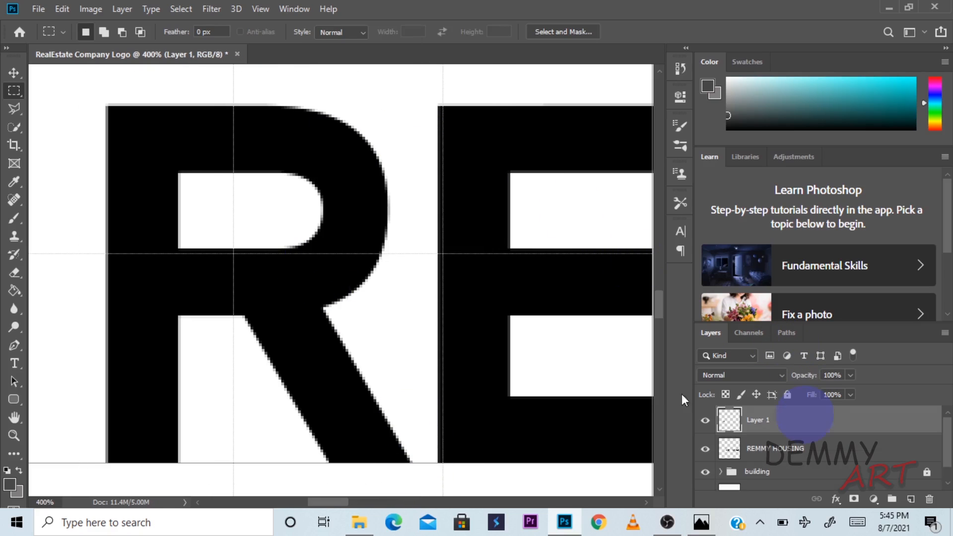
left_click(14, 72)
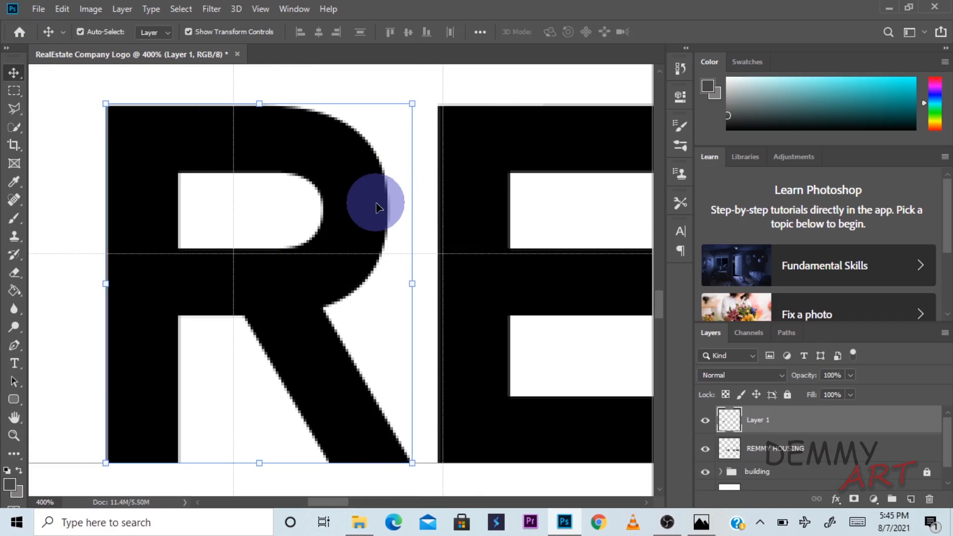
mouse_move(368, 204)
left_mouse_down()
mouse_move(379, 171)
mouse_move(386, 197)
mouse_move(374, 199)
left_mouse_up()
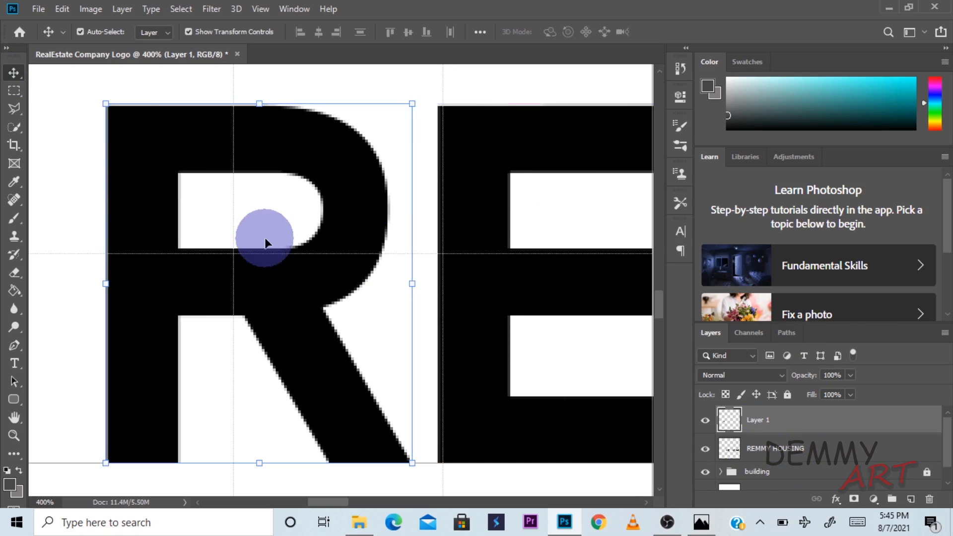
Draw a closed rectangular Pen shape about 10 px wide and 24 px high over the R's crossbar, flush against the stem.
key("ctrl+plus")
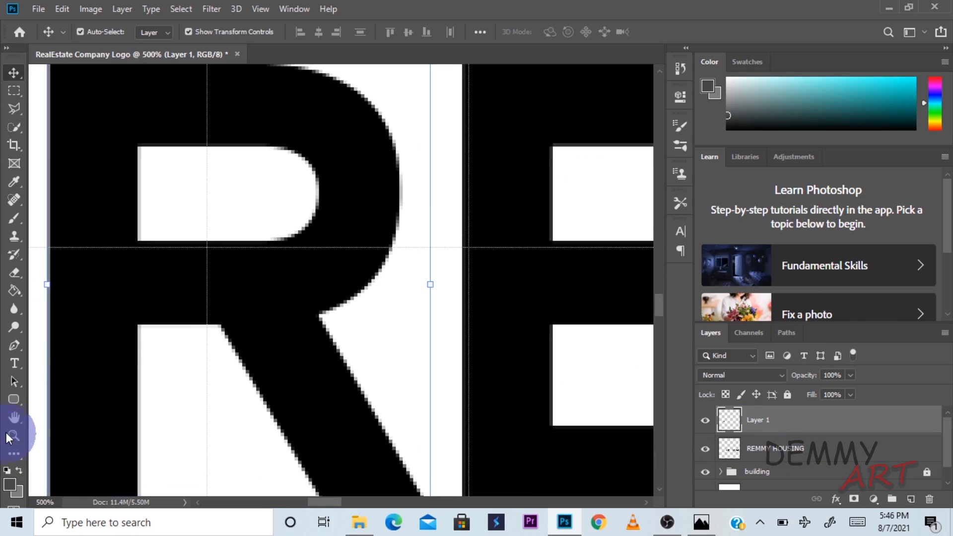
left_click(10, 348)
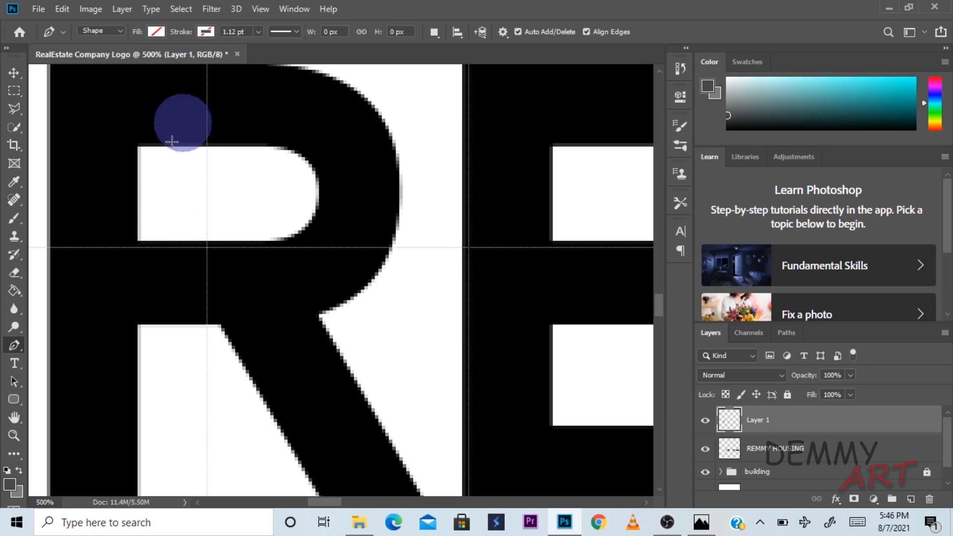
left_click(134, 240)
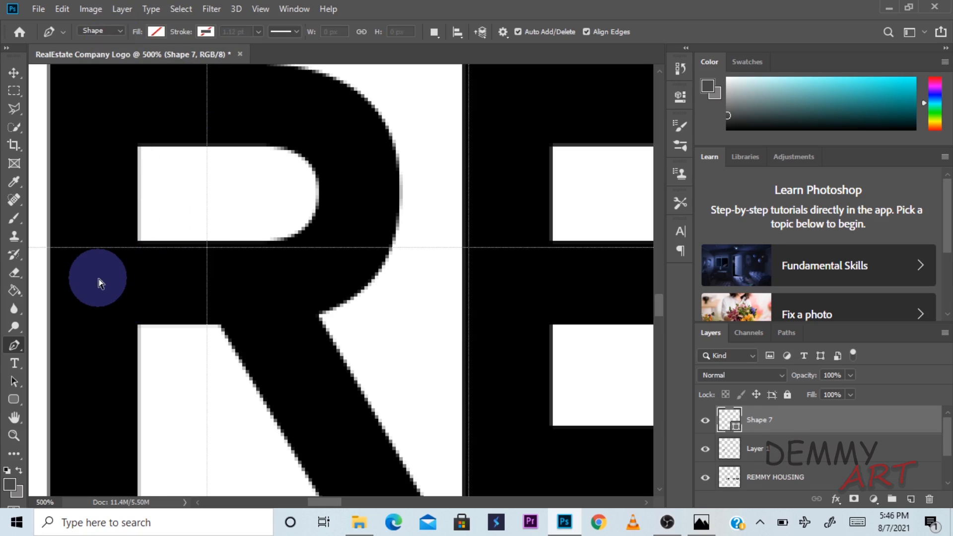
key("ctrl+z")
key("ctrl+plus")
left_click_drag(60, 280, 118, 272)
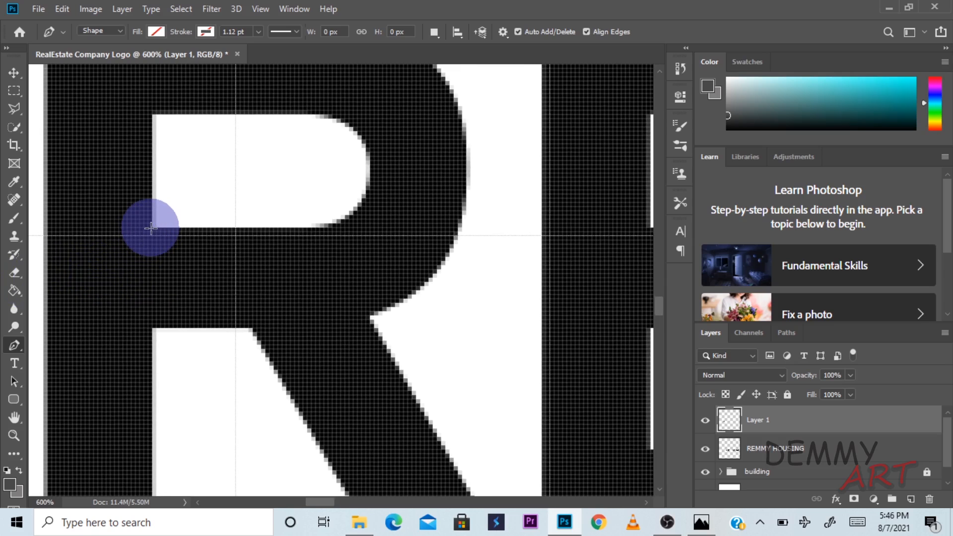
left_click(152, 228)
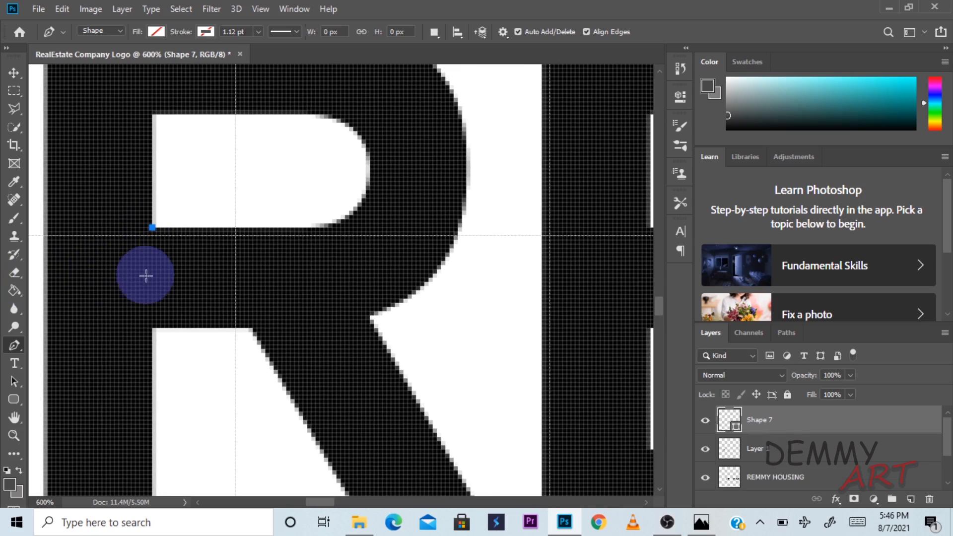
left_click(149, 328)
left_click(152, 327)
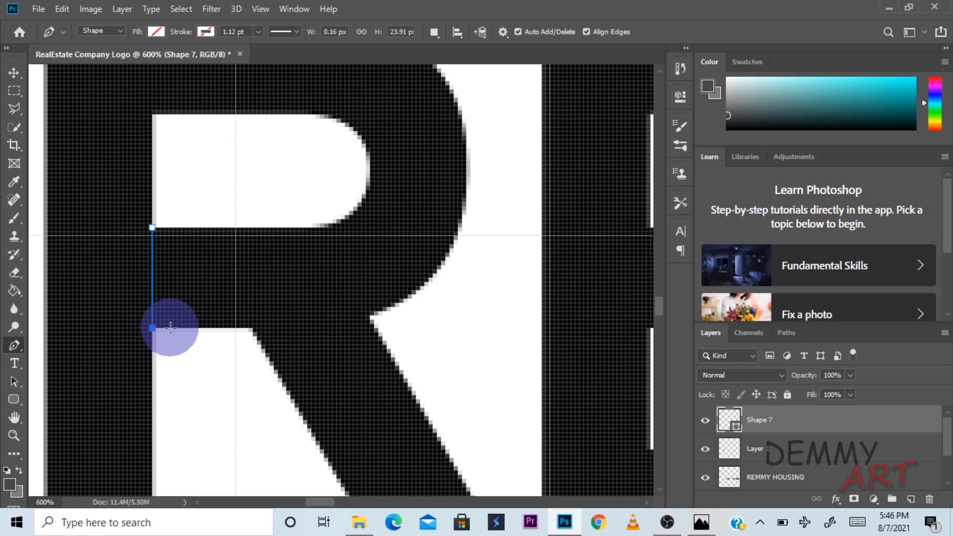
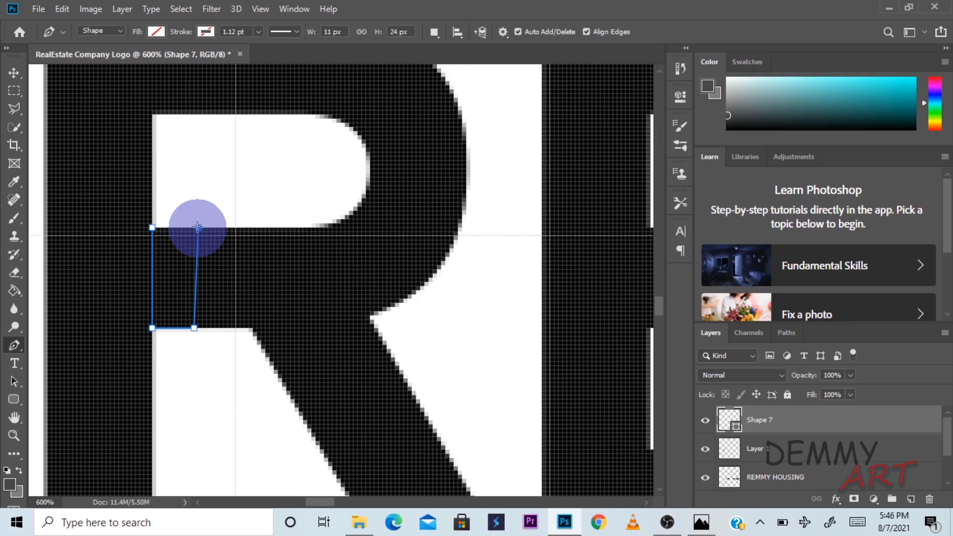
left_click(198, 227)
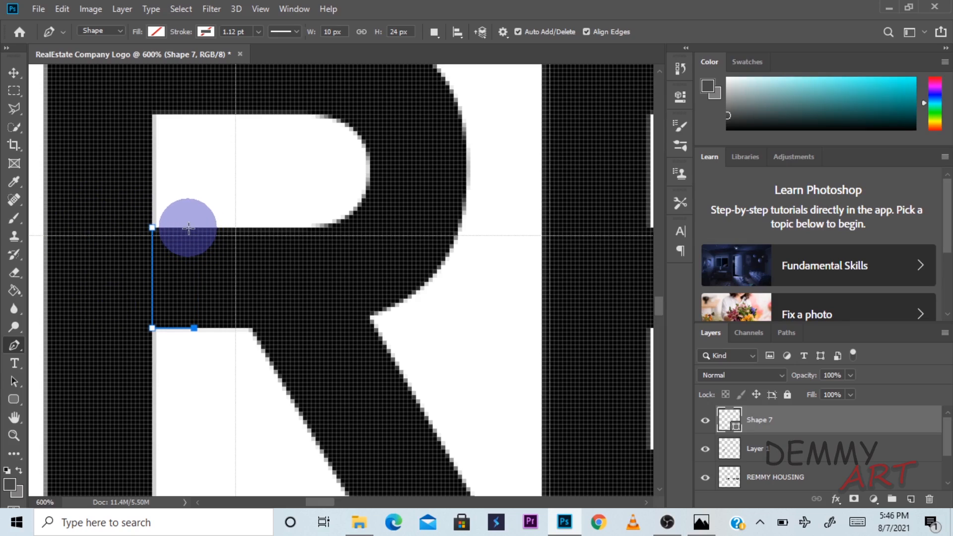
left_click_drag(189, 227, 199, 229)
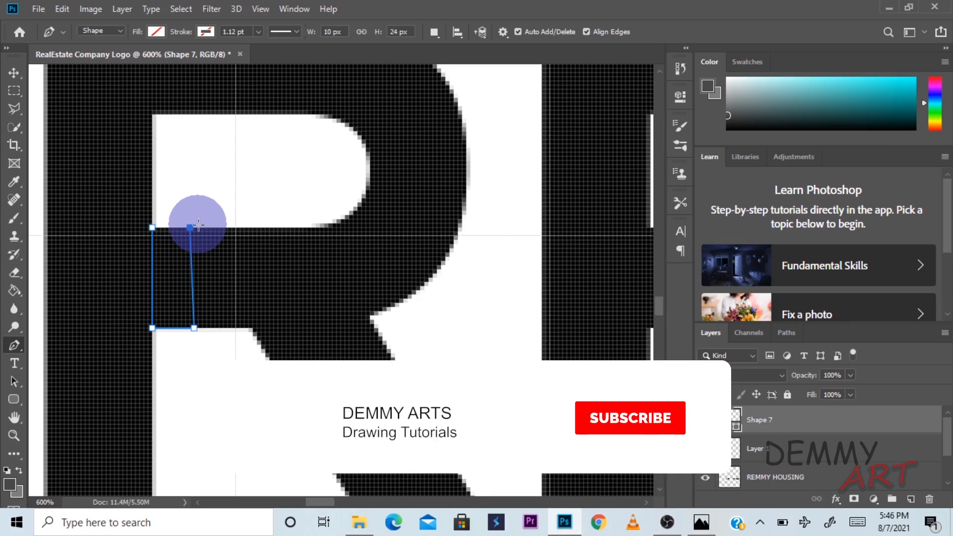
key("ctrl+z")
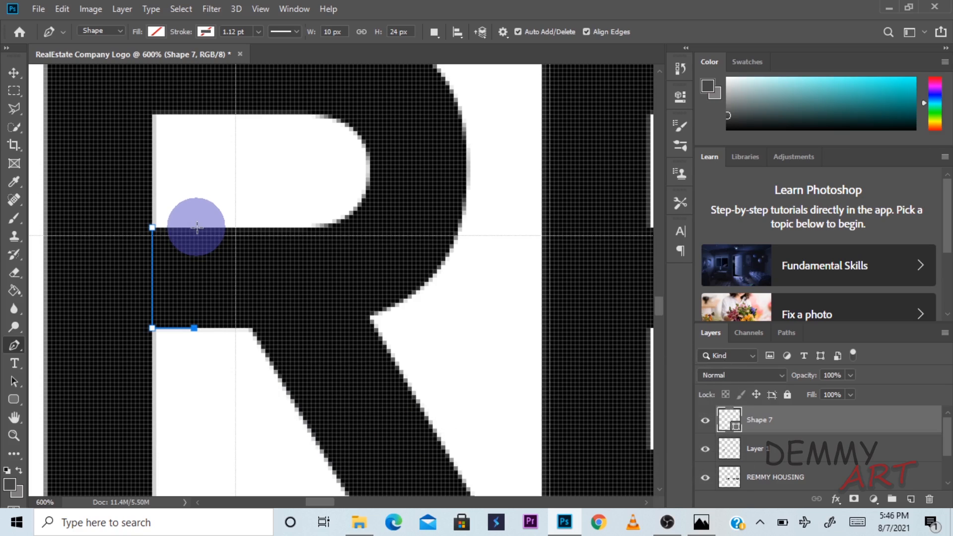
left_click(153, 227)
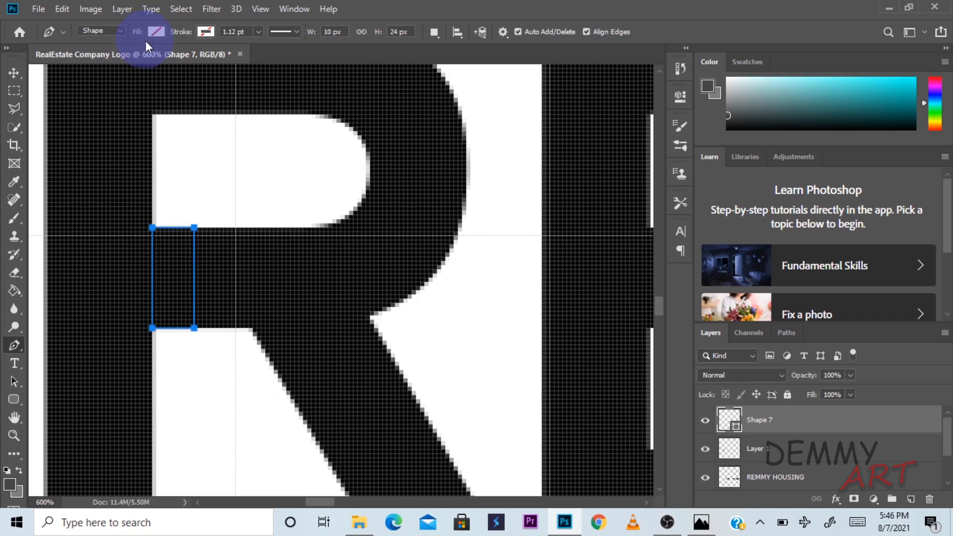
Fill the rectangle on the R's crossbar with a very dark grey.
key("ctrl+minus")
key("ctrl+minus")
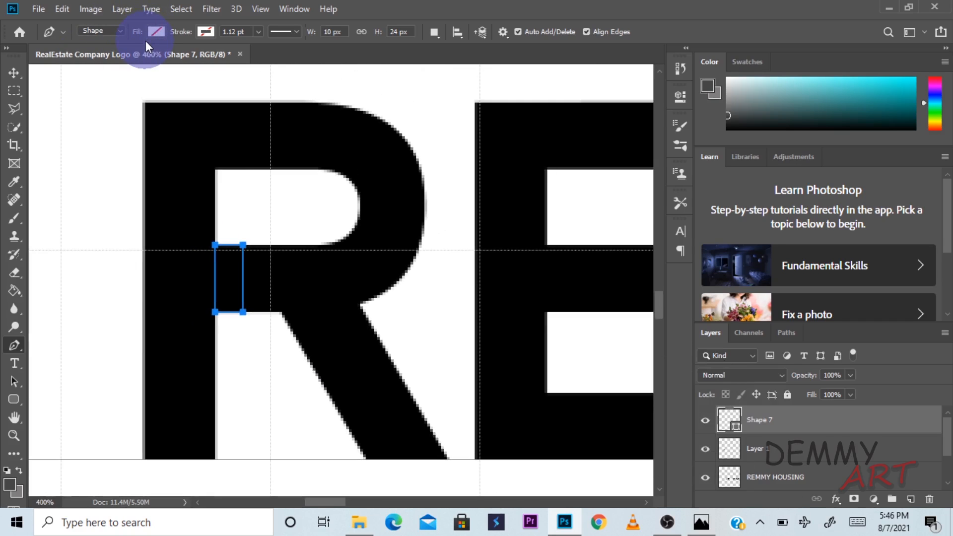
left_click(156, 31)
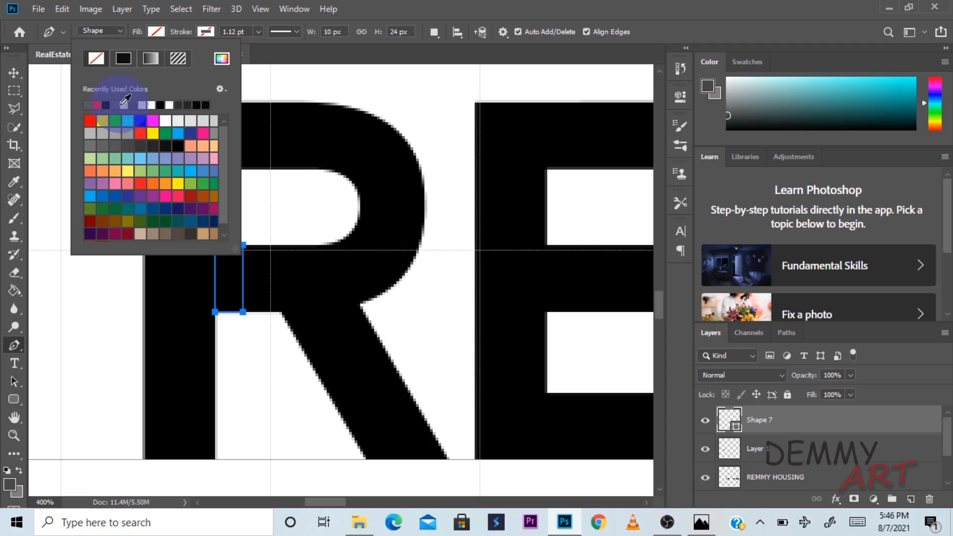
left_click(125, 104)
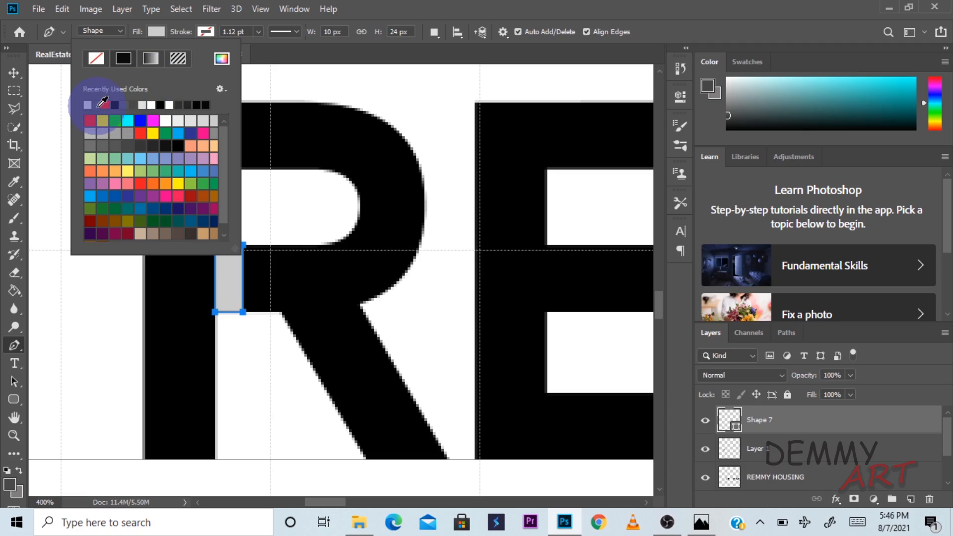
left_click(99, 105)
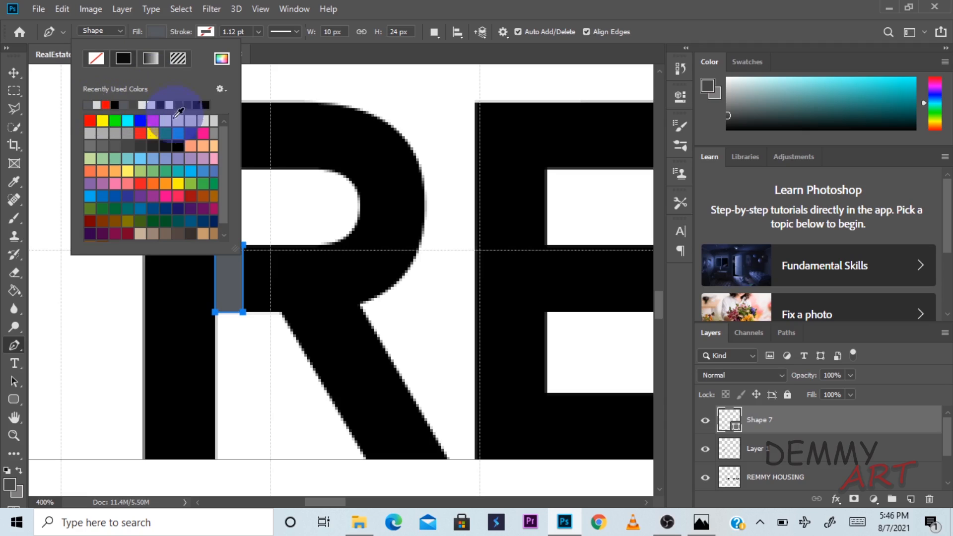
left_click(153, 146)
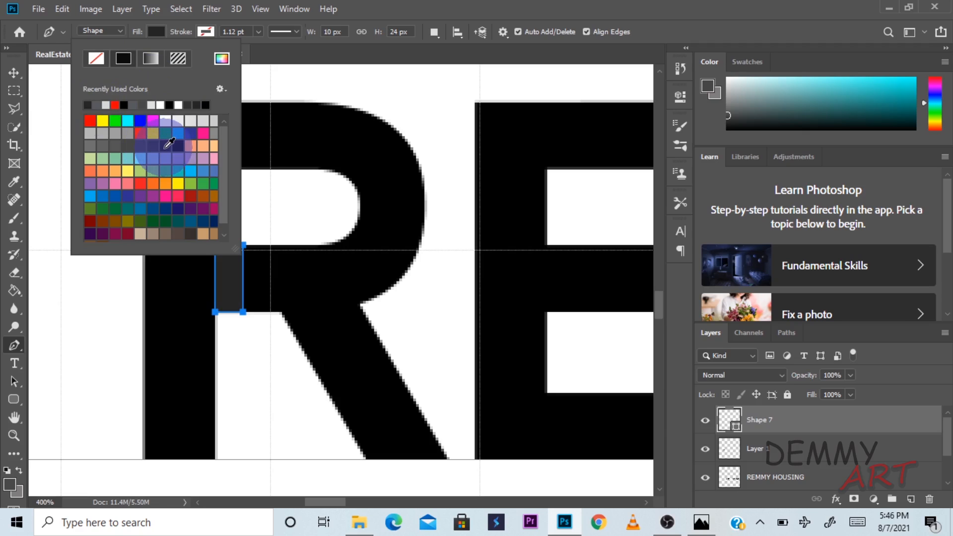
Rasterize the Shape 7 layer.
left_click(13, 74)
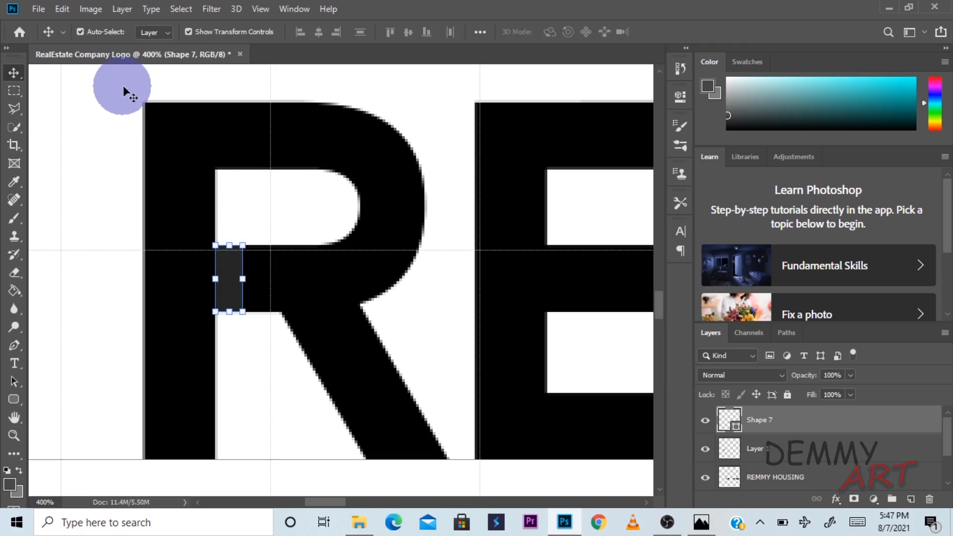
right_click(798, 421)
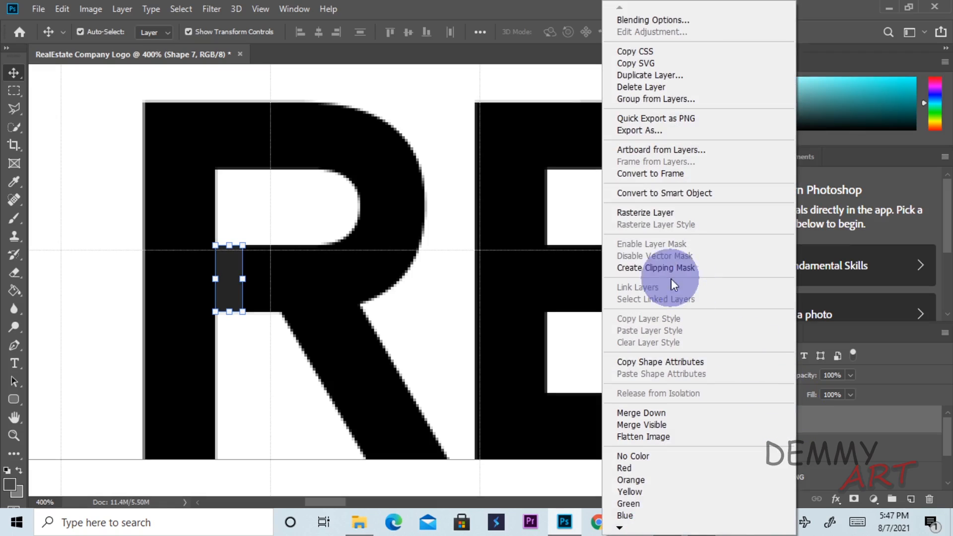
left_click(646, 213)
Outline the dark grey patch with the Polygonal Lasso and delete that area from the R on Layer 1.
key("ctrl+plus")
left_click(15, 108)
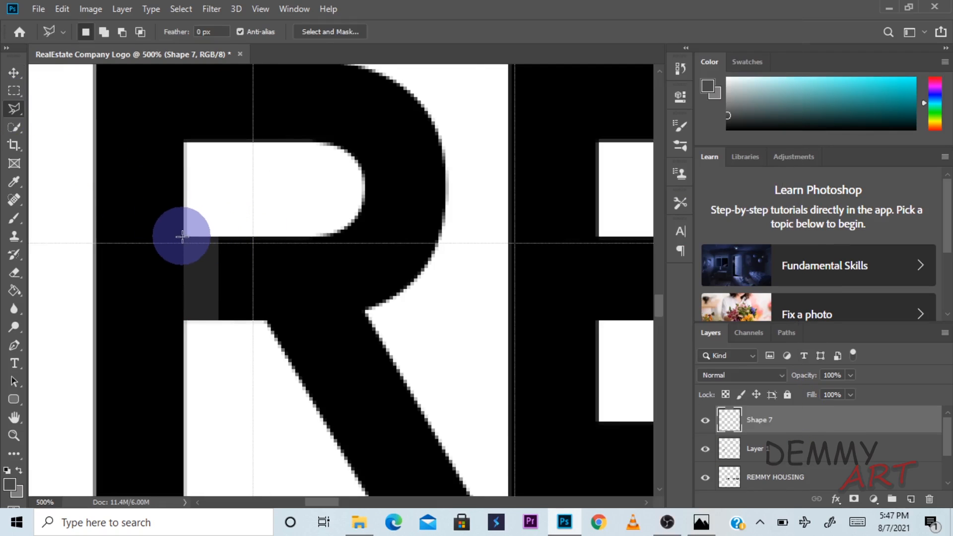
key("ctrl+plus")
key("ctrl+plus")
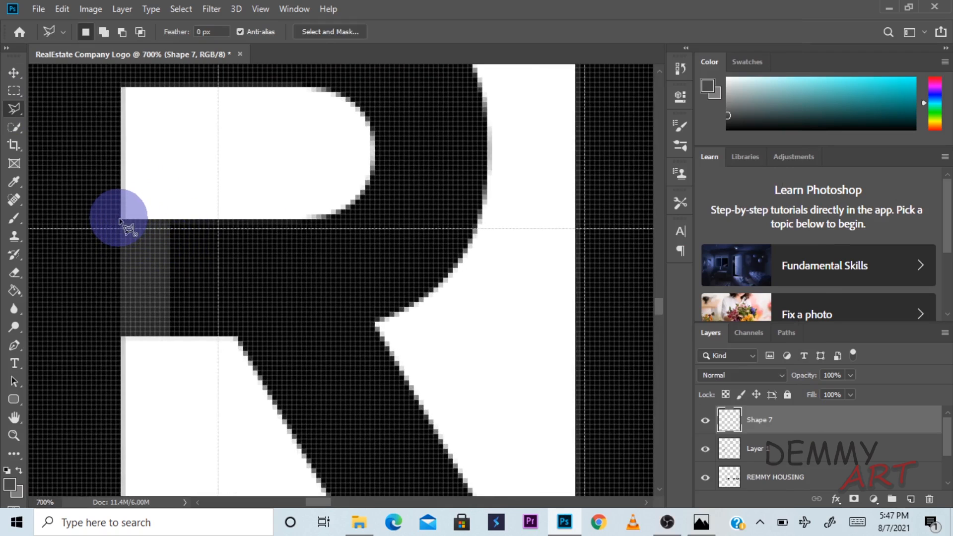
left_click(121, 219)
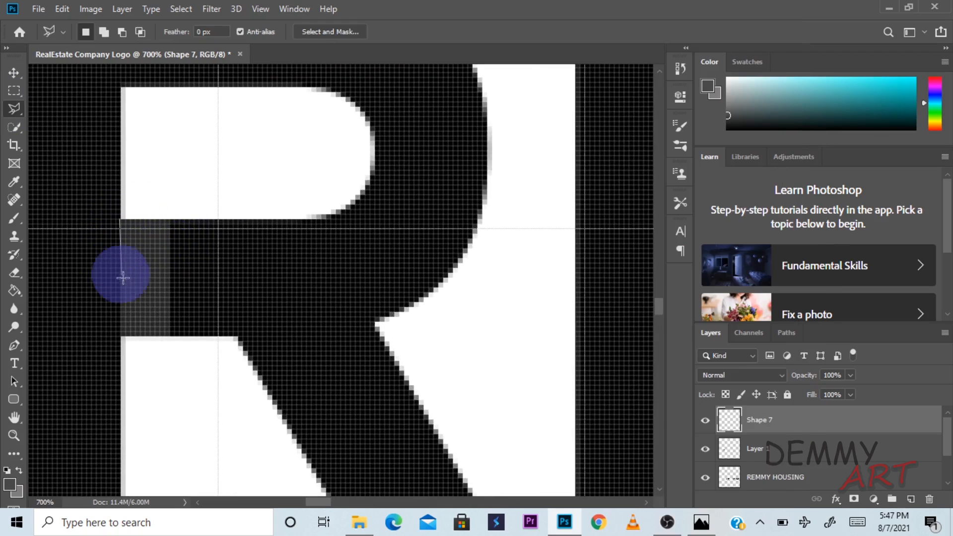
left_click(120, 336)
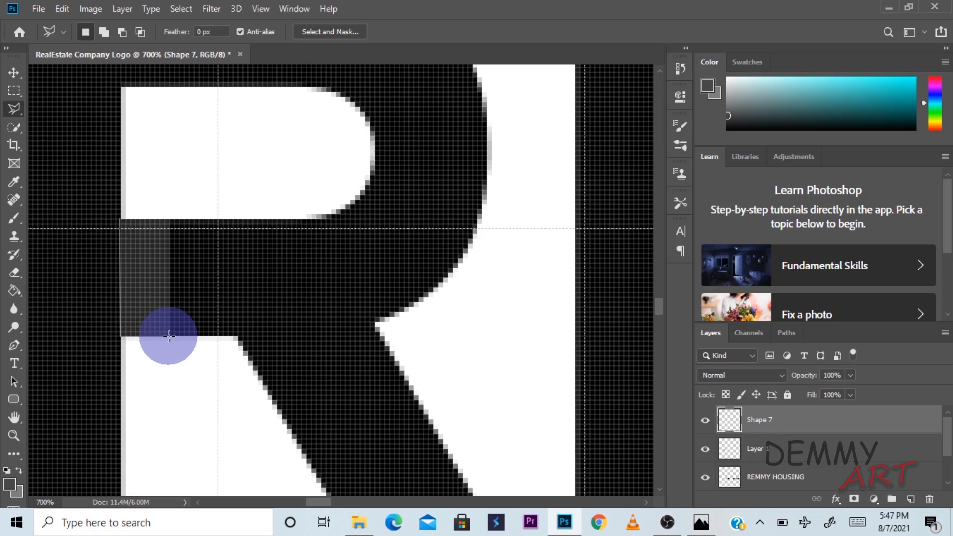
left_click(169, 336)
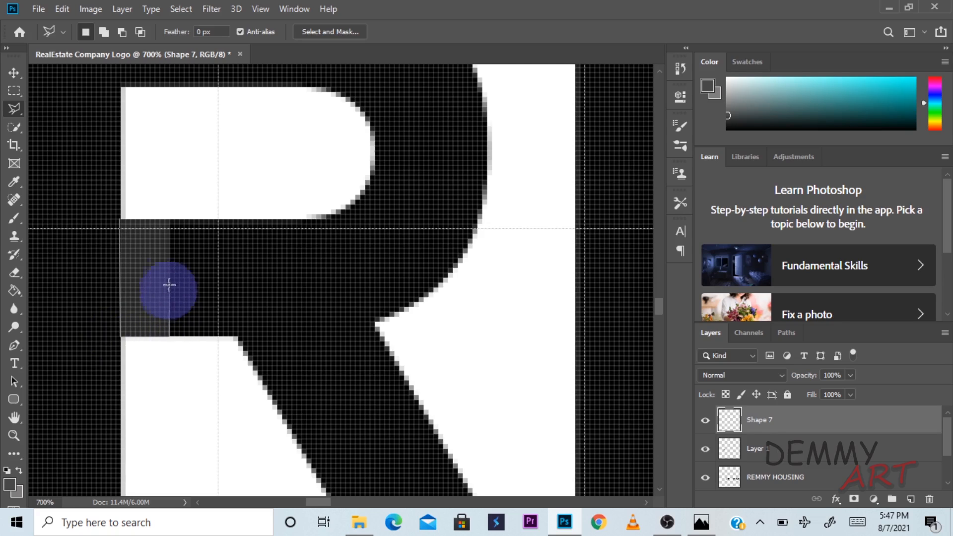
left_click(169, 216)
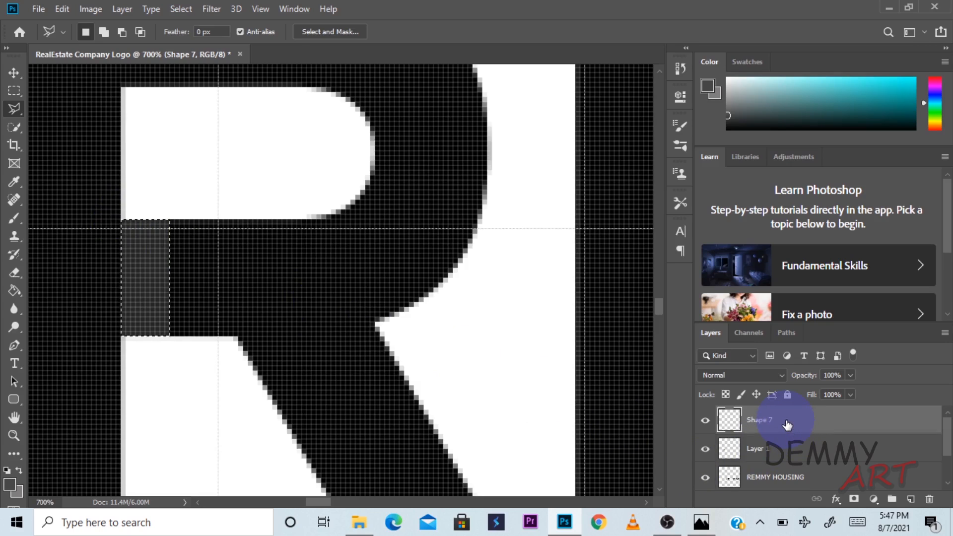
left_click(778, 450)
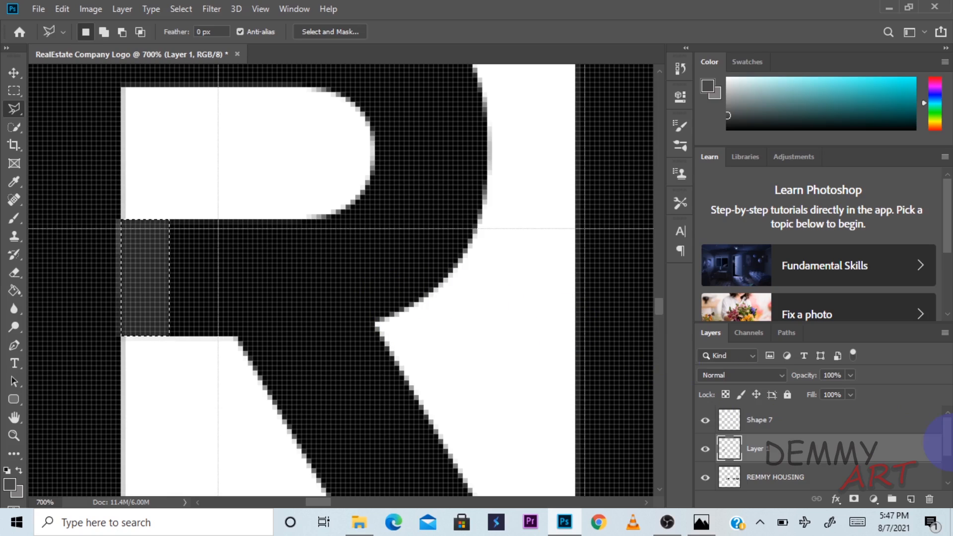
Move the dark grey Shape 7 patch off the R's crossbar and delete its layer.
left_click(787, 419)
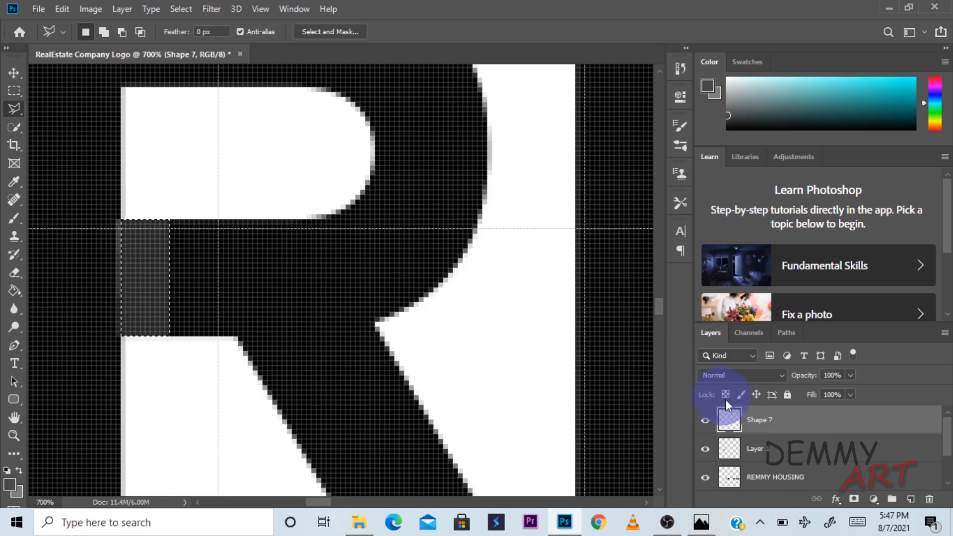
left_click(15, 72)
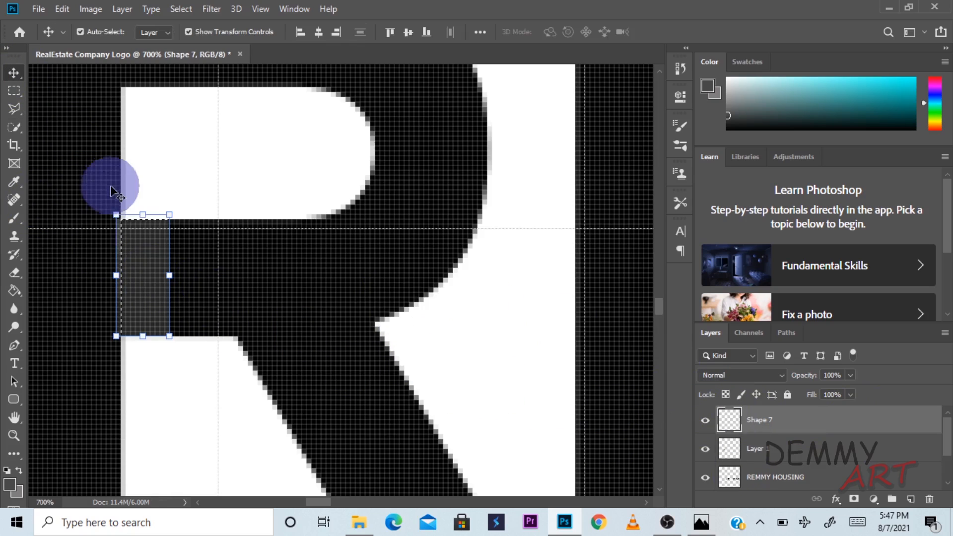
left_click_drag(136, 233, 163, 389)
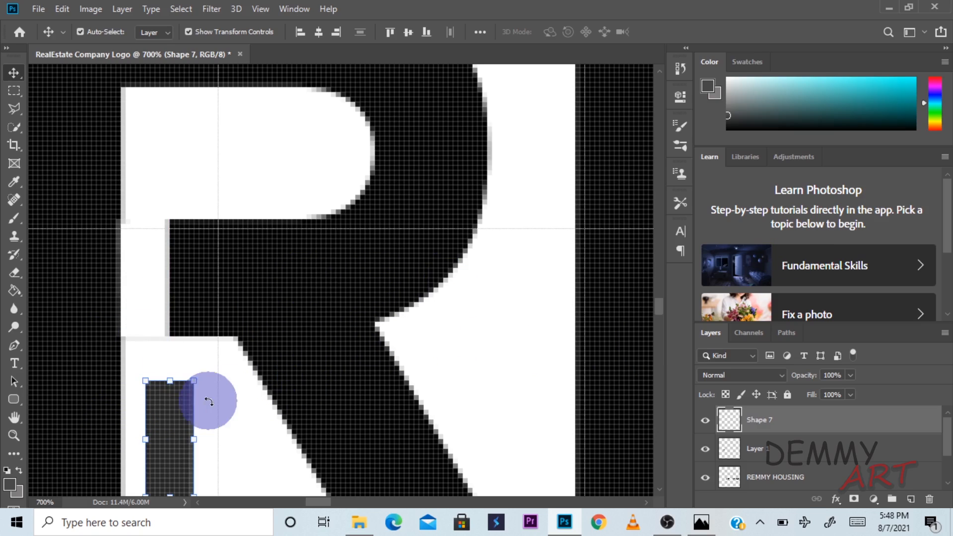
left_click_drag(812, 426, 930, 499)
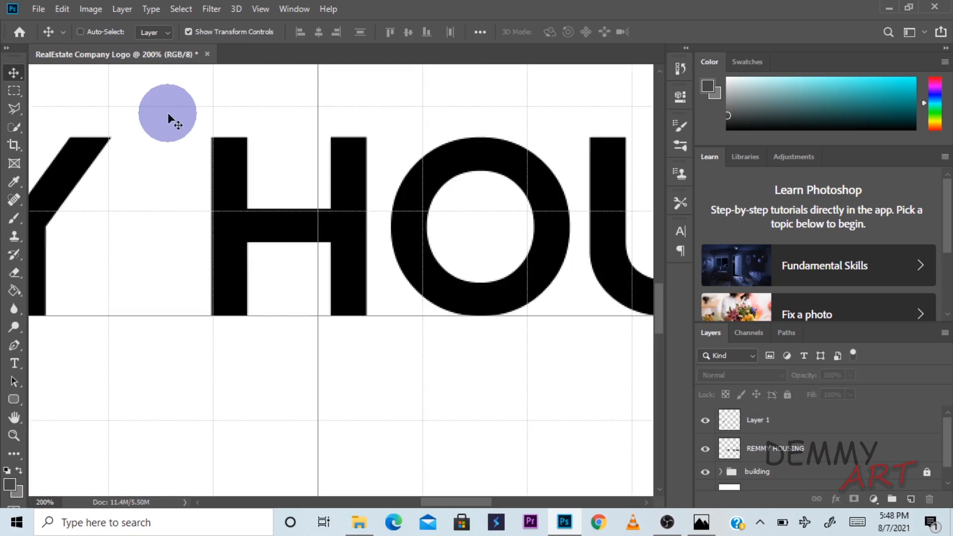
Select the letter H of HOUSING with a rectangular marquee and put it on its own layer with Layer Via Copy.
scroll(171, 121, "up", 2)
scroll(170, 122, "up", 3)
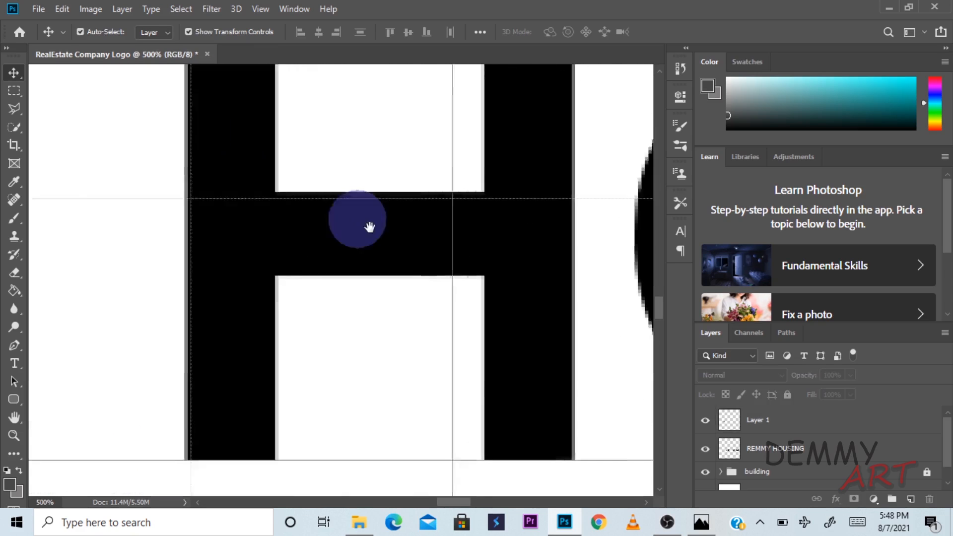
key("ctrl+plus")
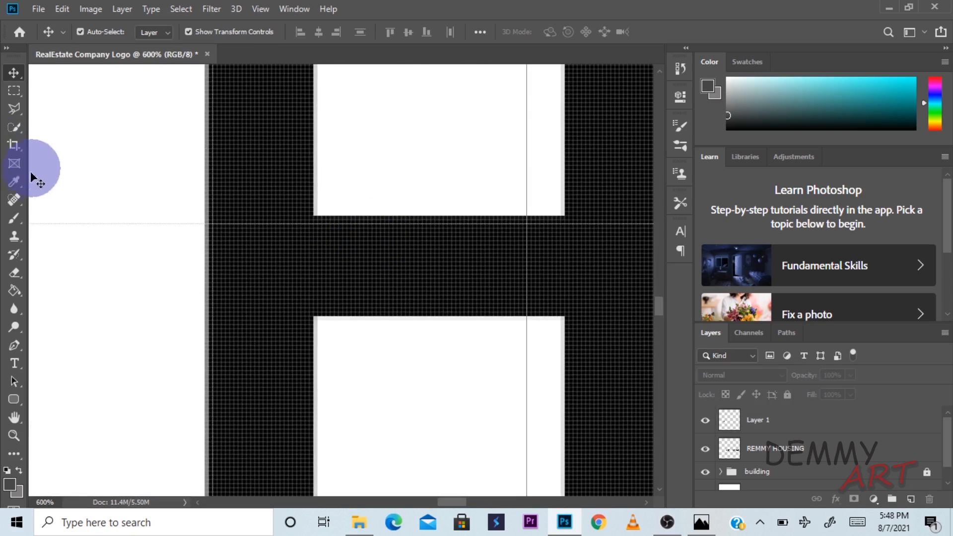
left_click(14, 345)
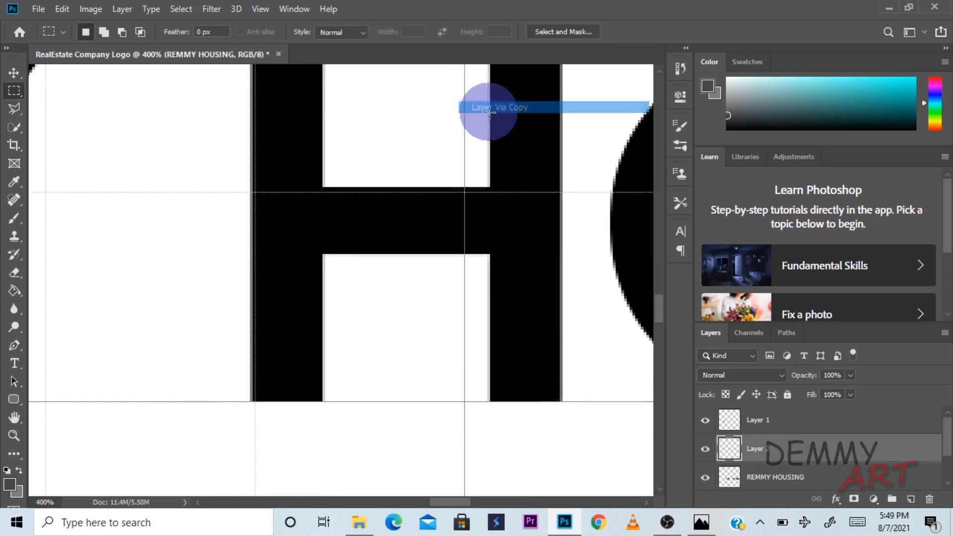
left_click(14, 90)
right_click(480, 241)
left_click(499, 246)
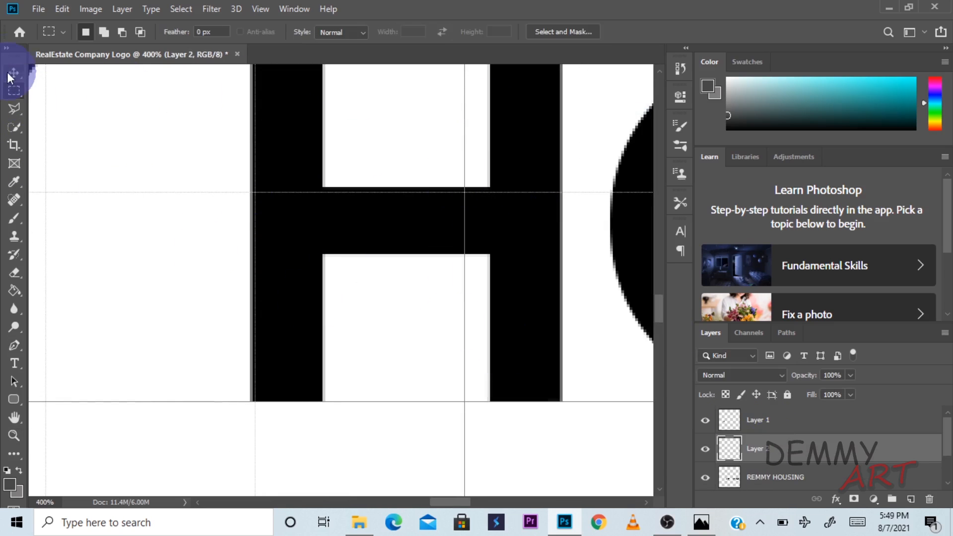
Draw a filled rectangular patch about 14 px wide and 24 px high with the Pen tool over the left end of the H's crossbar.
left_click(14, 72)
left_click_drag(357, 205, 366, 249)
left_click(14, 345)
left_click(330, 228)
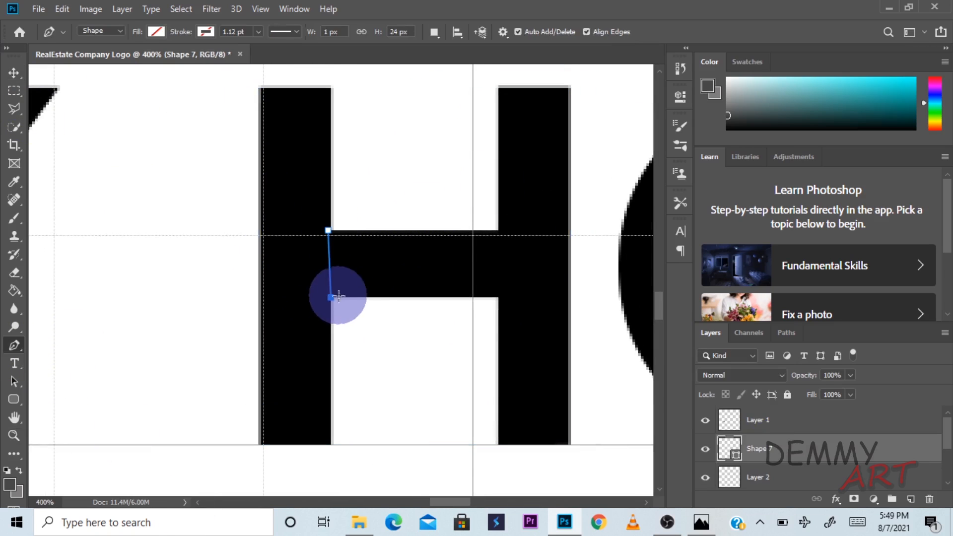
key("ctrl+z")
key("ctrl+plus")
left_click(321, 181)
left_click(322, 314)
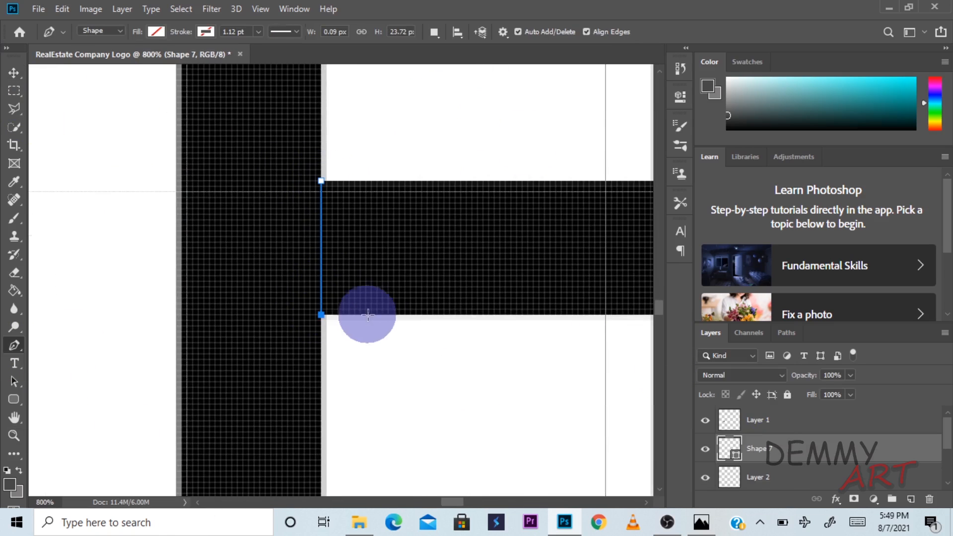
left_click(377, 315)
key("super")
key("super")
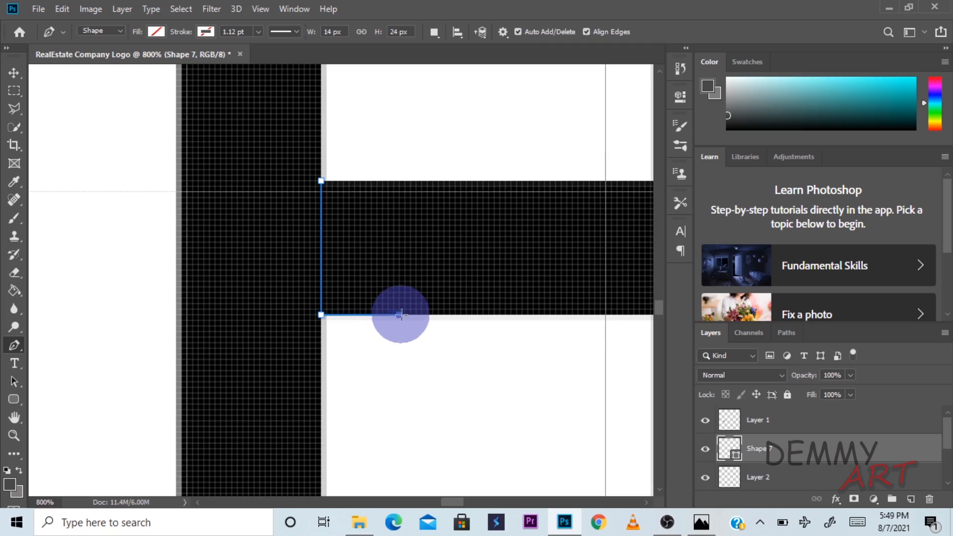
left_click_drag(377, 314, 400, 314)
left_click(398, 180)
left_click(321, 181)
left_click(156, 31)
Rasterize the Shape 7 patch on the H and switch to the Polygonal Lasso tool.
left_click(14, 72)
right_click(745, 448)
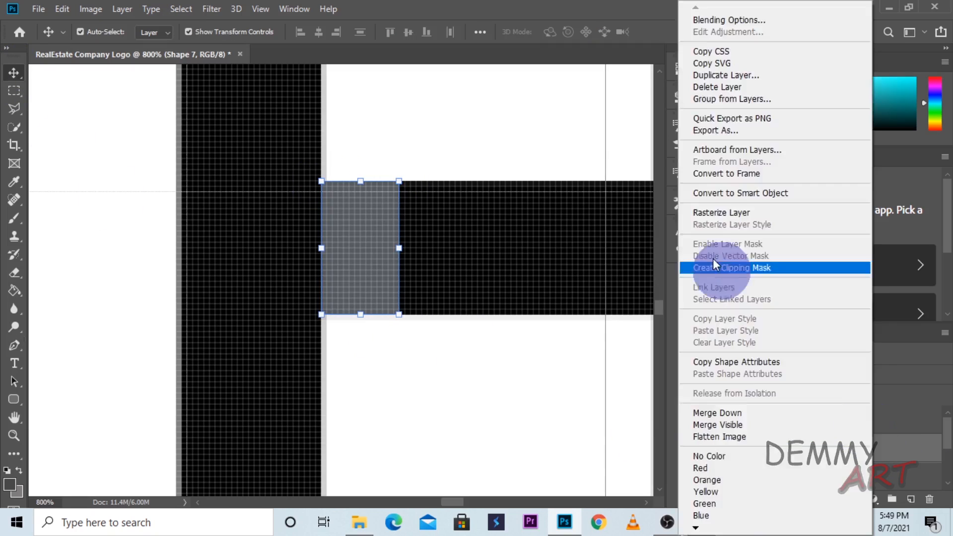
left_click(17, 112)
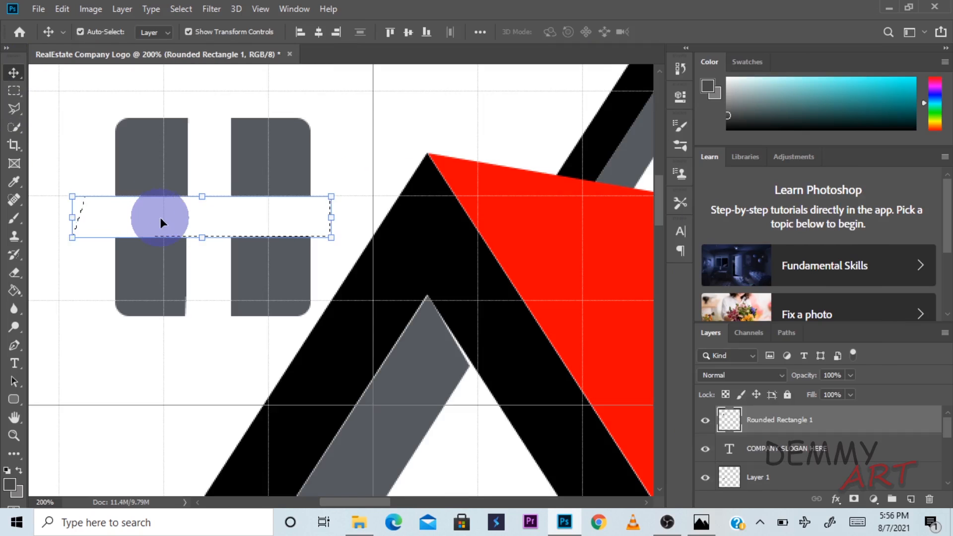
Scale the grey four-pane window on Rounded Rectangle 1 to about 60% and place it inside the white opening of the left gable.
left_click(204, 216)
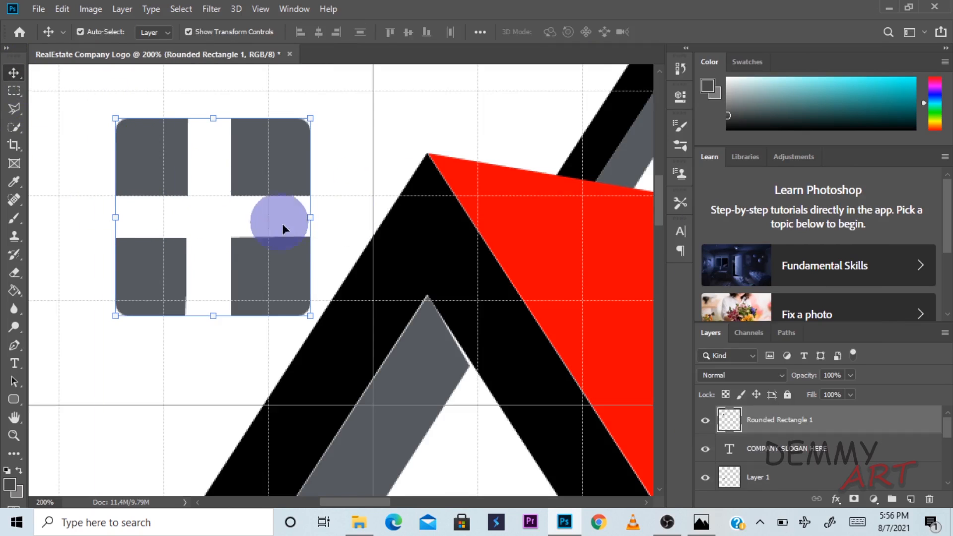
left_click_drag(308, 315, 198, 220)
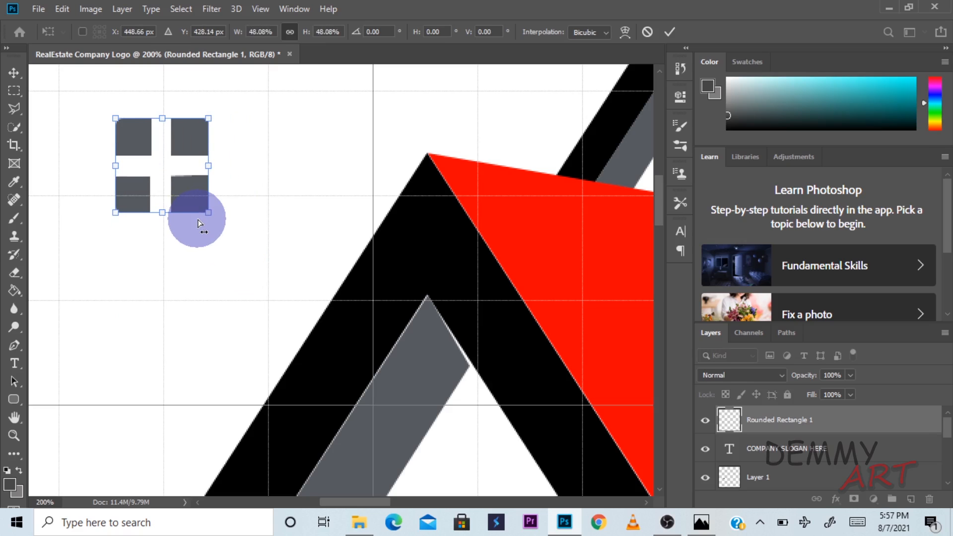
key("ctrl+minus")
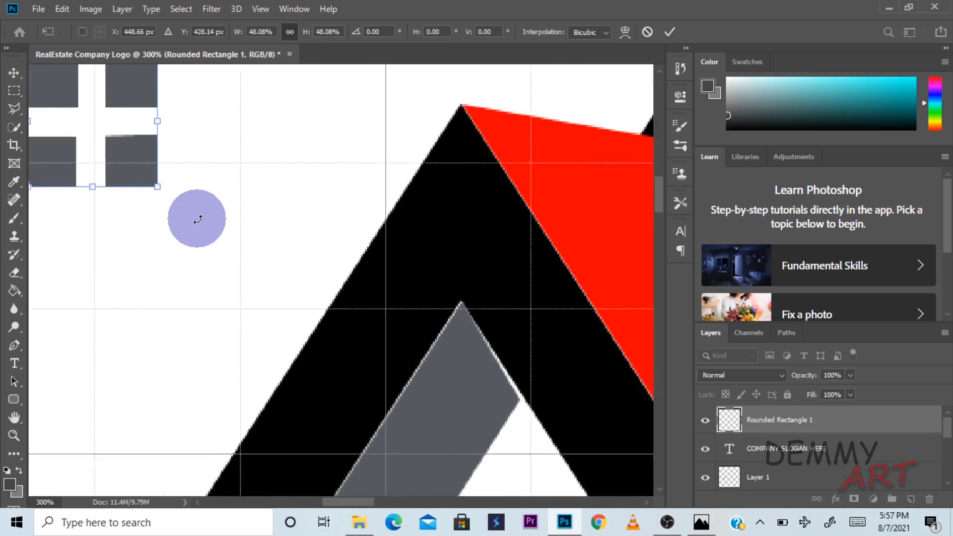
left_click_drag(246, 329, 189, 224)
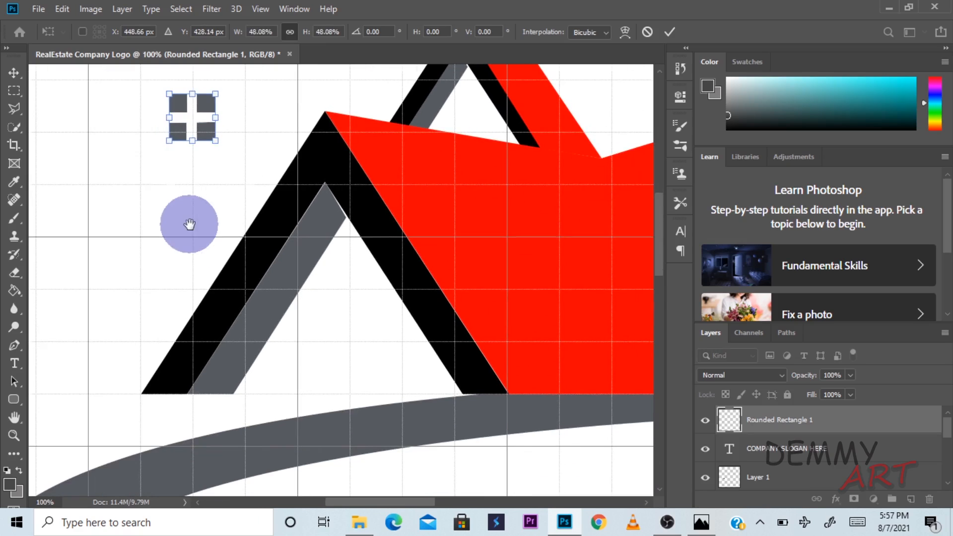
left_click_drag(195, 110, 362, 315)
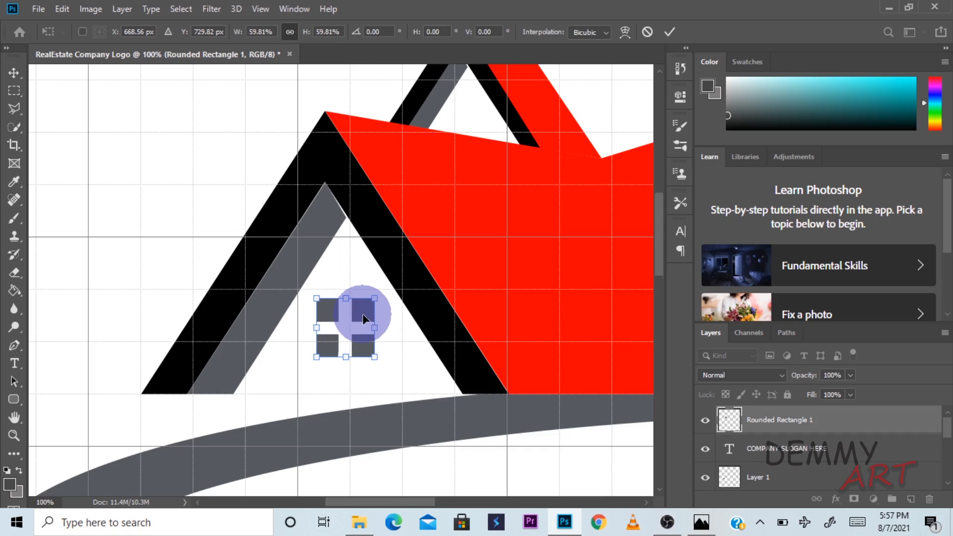
left_click(672, 34)
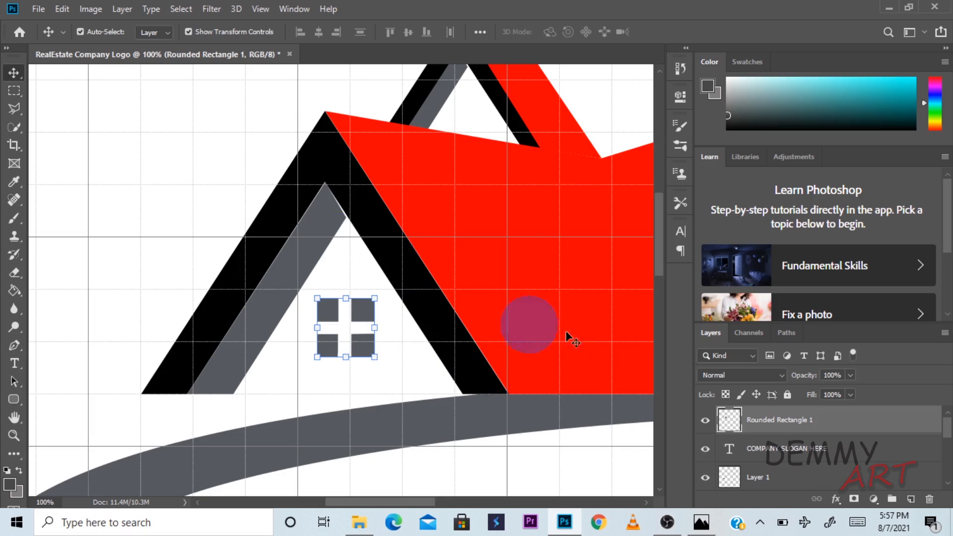
Duplicate the four-pane window and scale the copy down to fit inside the small upper gable.
left_click_drag(509, 344, 408, 344)
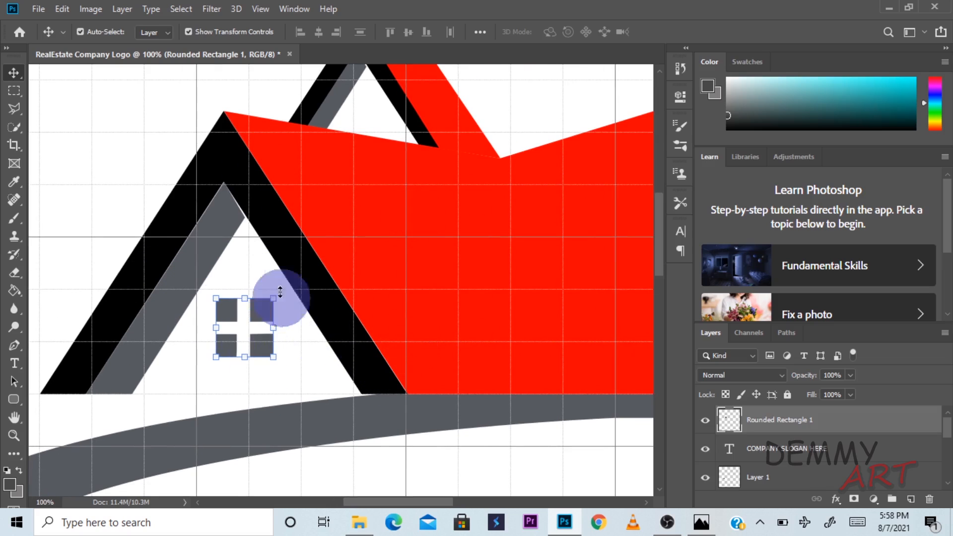
key("ctrl+c")
key("ctrl+v")
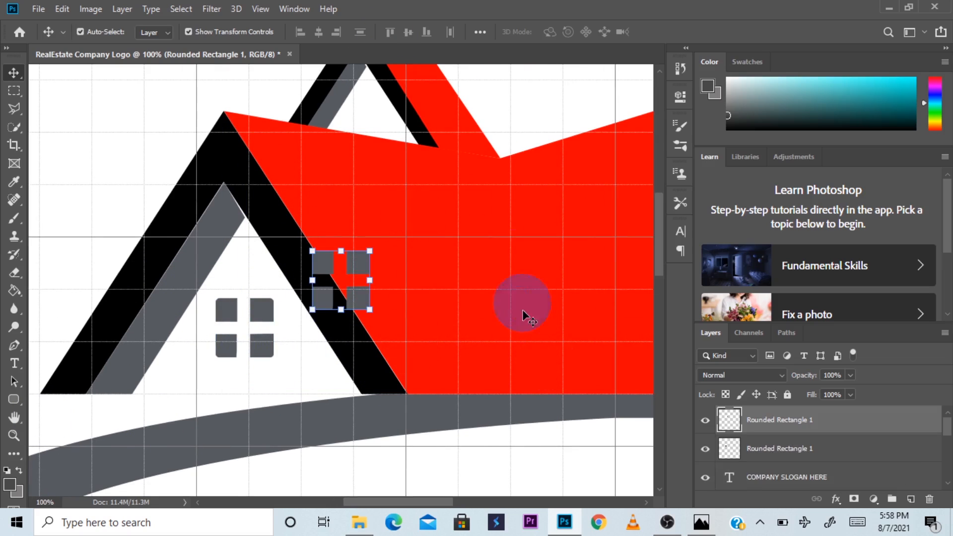
left_click_drag(366, 269, 398, 100)
left_click_drag(402, 140, 373, 112)
left_click_drag(362, 92, 374, 106)
left_click_drag(646, 276, 285, 334)
key("Return")
Paste another copy of the four-pane window and resize it to fit inside the large right gable.
left_click_drag(464, 243, 253, 219)
left_click_drag(457, 272, 230, 249)
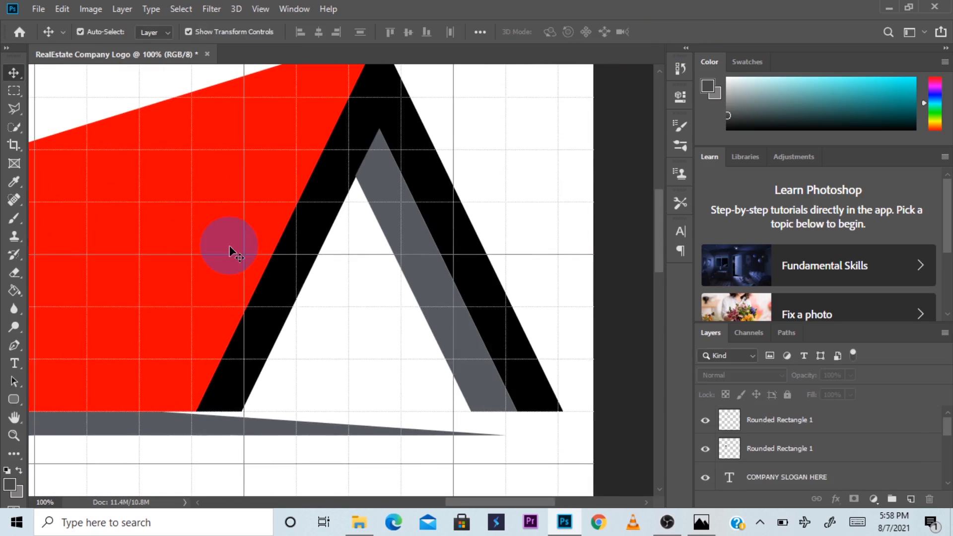
key("ctrl+v")
left_click_drag(335, 271, 375, 336)
left_click_drag(380, 316, 403, 278)
left_click_drag(406, 291, 393, 308)
left_click_drag(400, 392, 395, 369)
left_click_drag(373, 354, 382, 350)
left_click(671, 31)
Collapse the logo group, duplicate it and merge the duplicate group into a single layer.
key("ctrl+minus")
key("ctrl+minus")
key("ctrl+minus")
key("ctrl+minus")
left_click(718, 419)
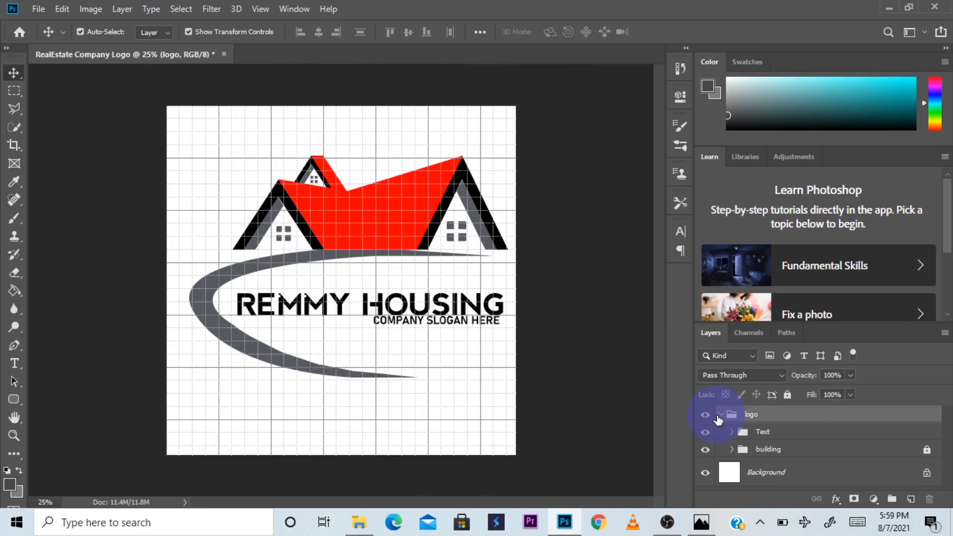
left_click(720, 416)
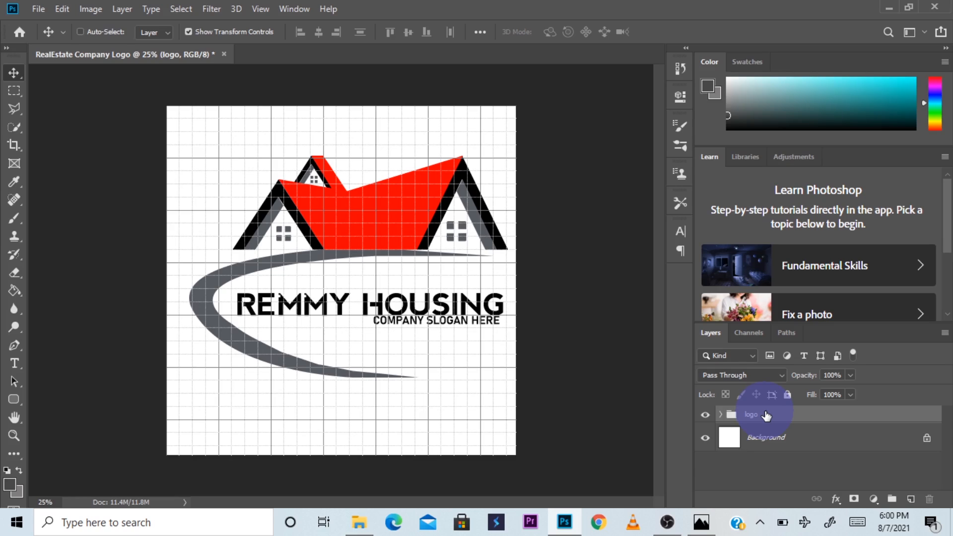
key("ctrl+j")
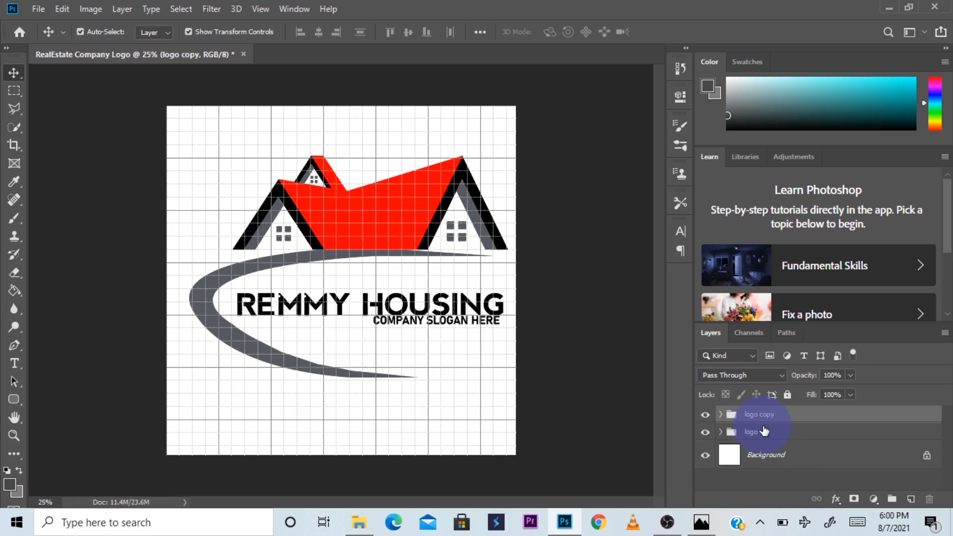
right_click(756, 419)
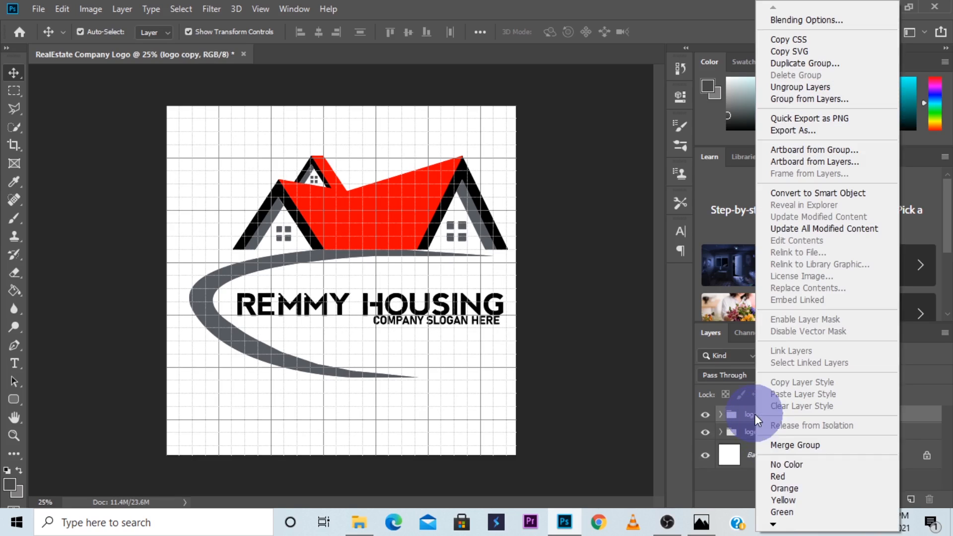
left_click(775, 446)
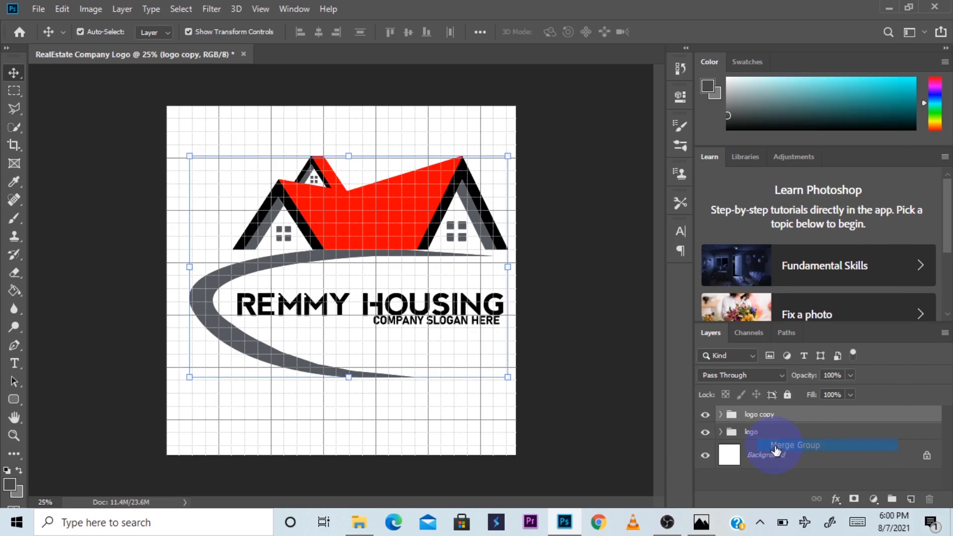
Hide the original logo group and move the merged logo copy to the horizontal centre of the canvas.
mouse_move(409, 228)
left_mouse_down()
mouse_move(374, 193)
mouse_move(395, 228)
mouse_move(413, 224)
left_mouse_up()
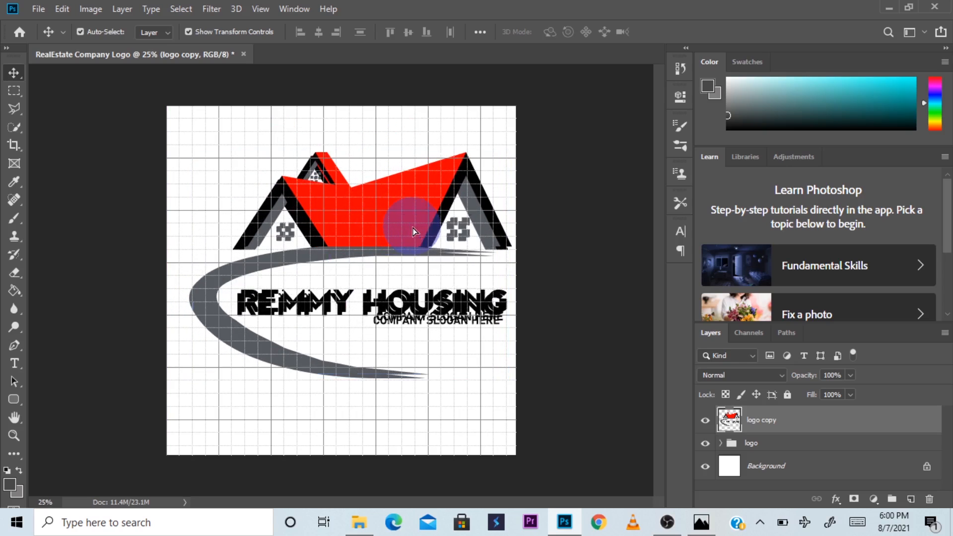
left_click(705, 444)
left_click_drag(330, 254, 372, 222)
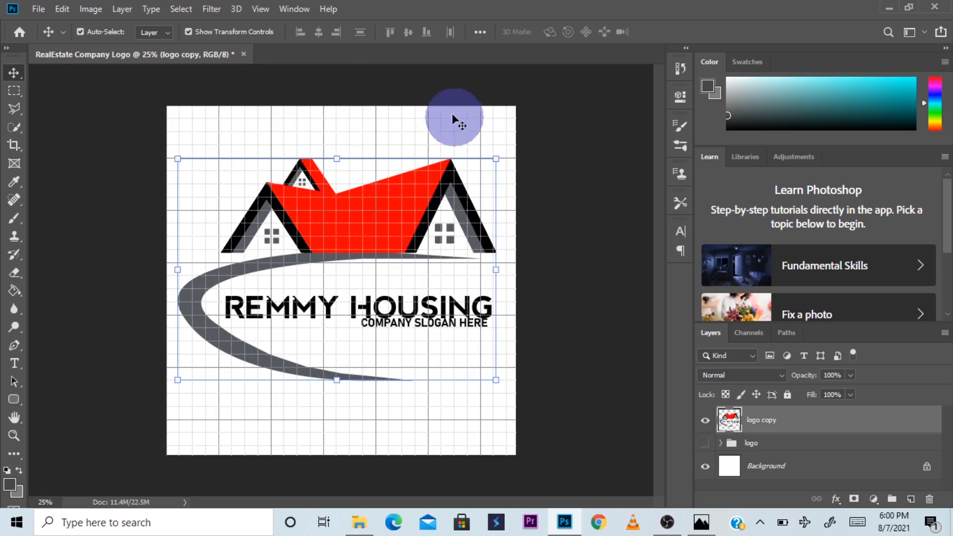
Hide the grid and move the merged logo down to the vertical centre of the canvas.
left_click(269, 8)
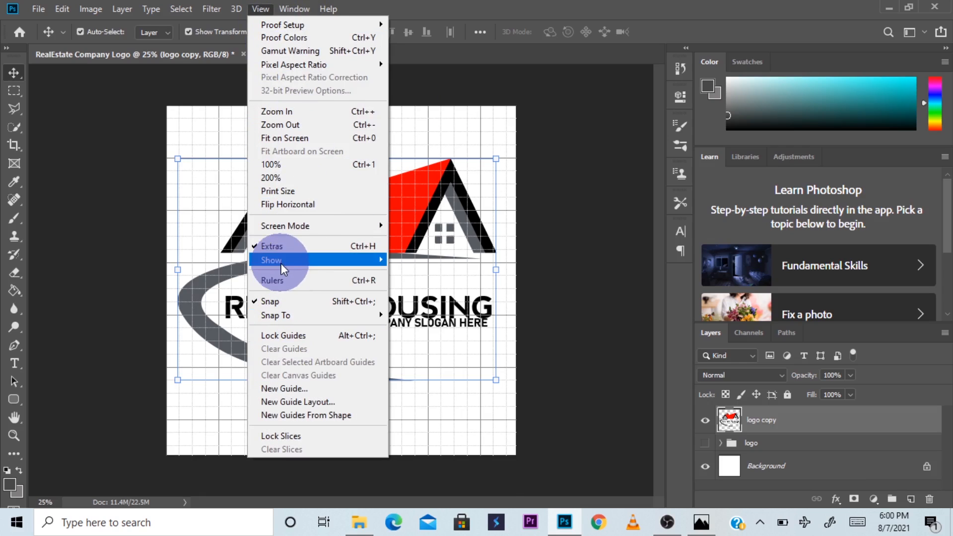
mouse_move(281, 260)
left_click(405, 218)
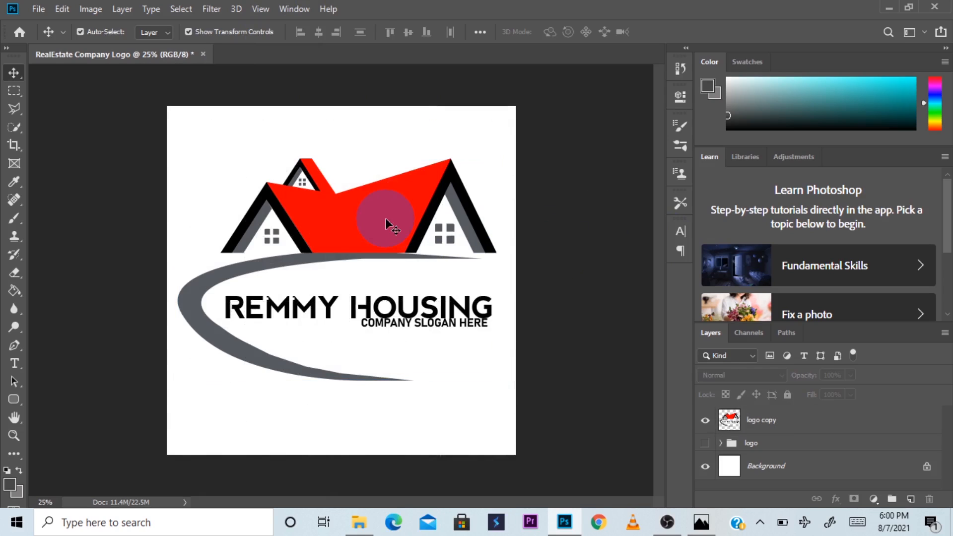
left_click_drag(383, 218, 383, 228)
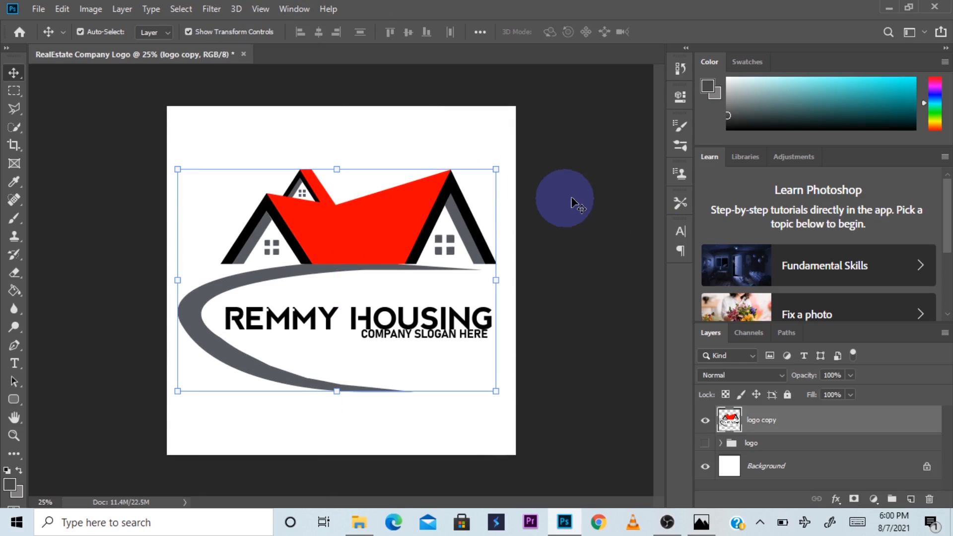